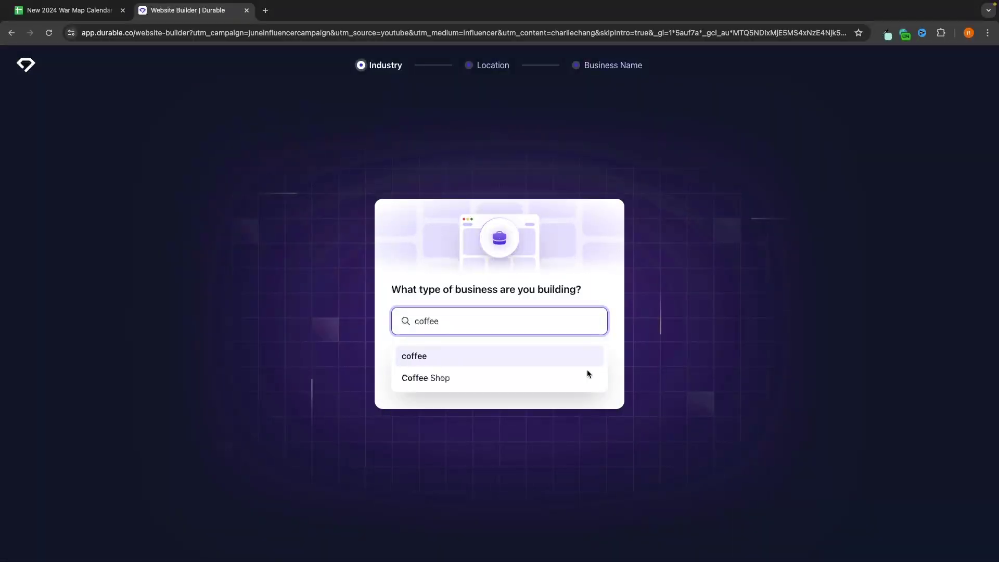
Step: Apply the second dark colour palette to the G-Force North coffee shop site
left_click(491, 377)
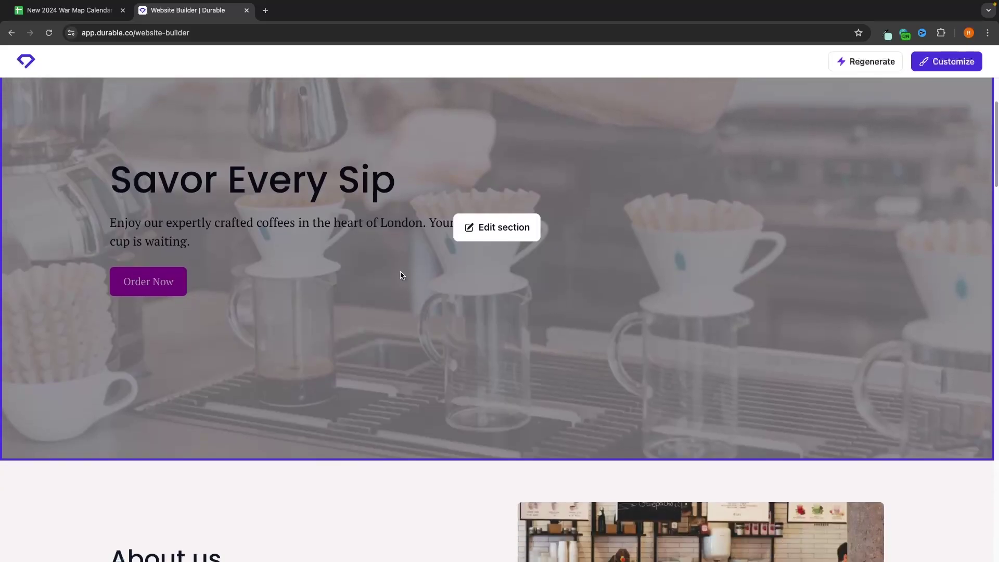
scroll(402, 274, "down", 11)
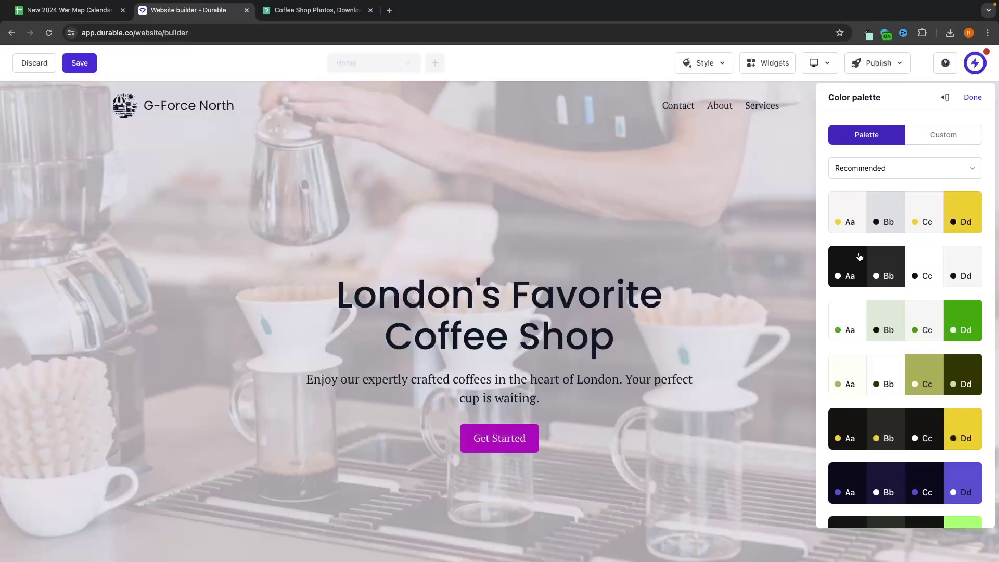
left_click(882, 268)
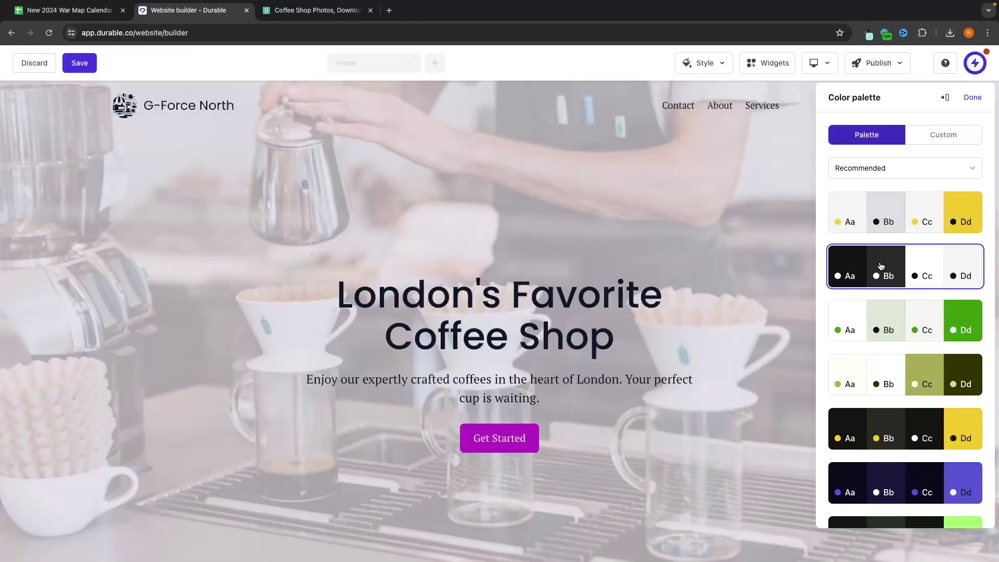
scroll(684, 290, "down", 15)
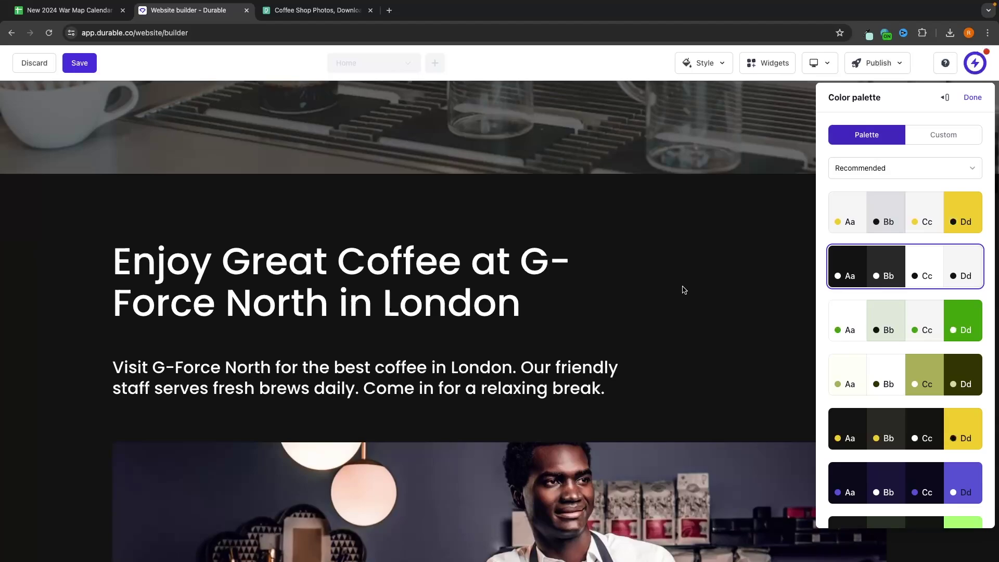
scroll(700, 448, "down", 6)
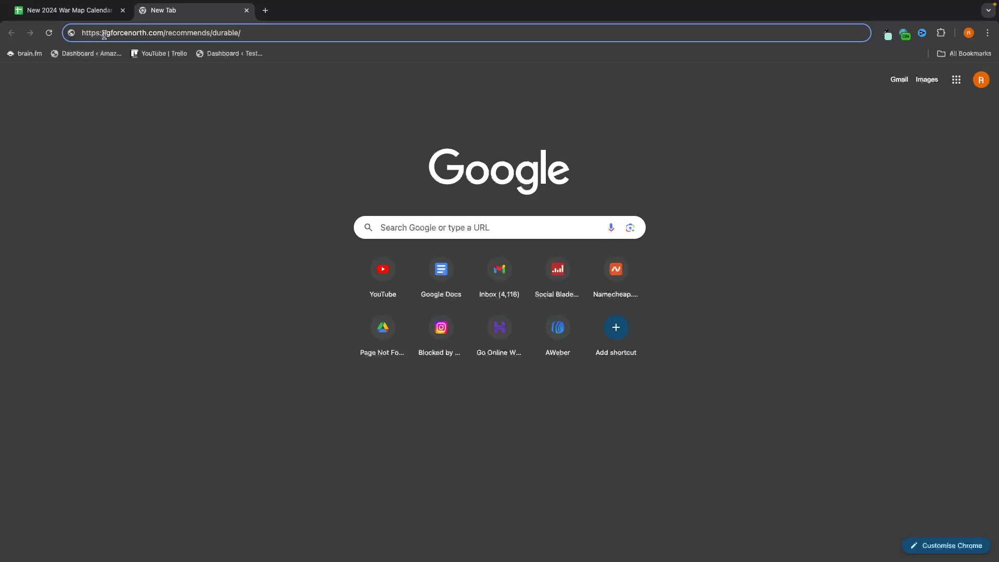
Step: Load the gforcenorth.com/recommends/durable/ referral link to reach Durable's homepage
left_click_drag(133, 34, 249, 35)
left_click(268, 35)
key("Return")
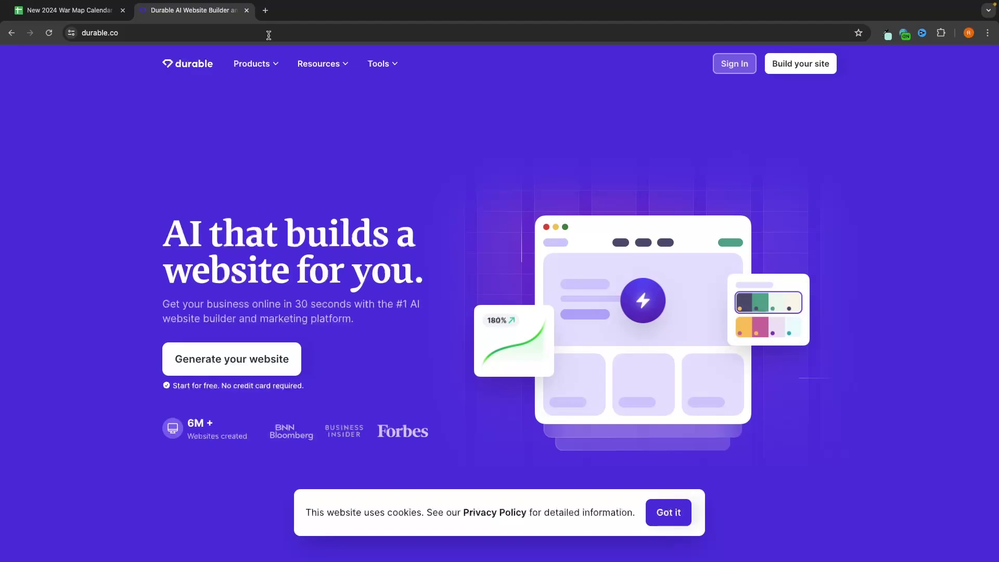
left_click_drag(172, 386, 292, 386)
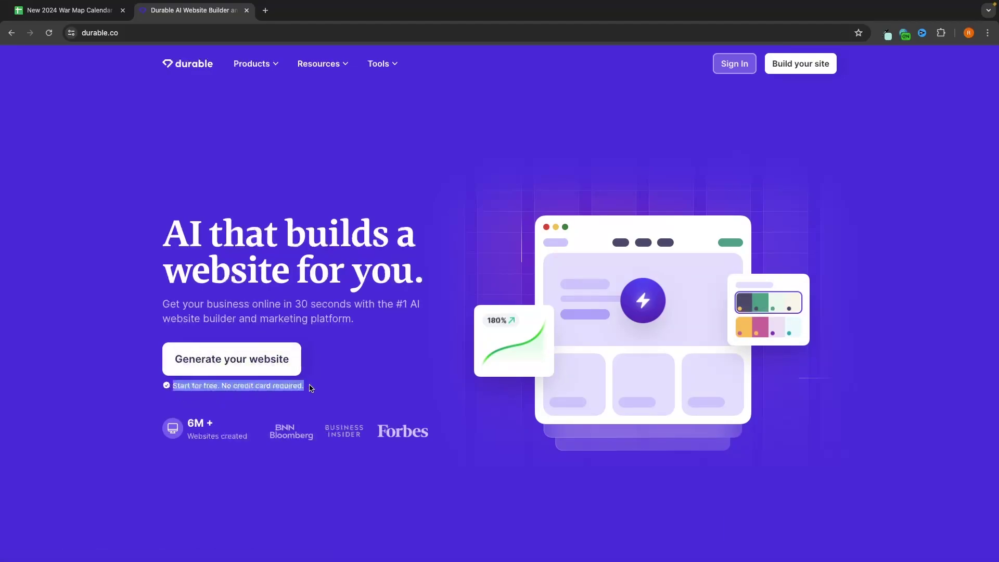
left_click(310, 389)
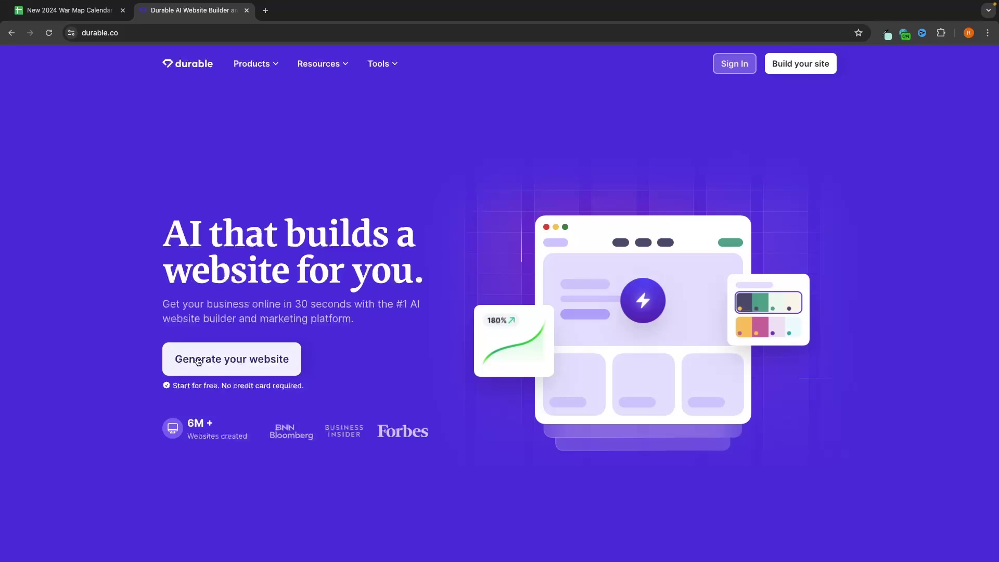
Step: Start a new website, choose Coffee Shop from the 'coff' suggestions, and continue
left_click(262, 362)
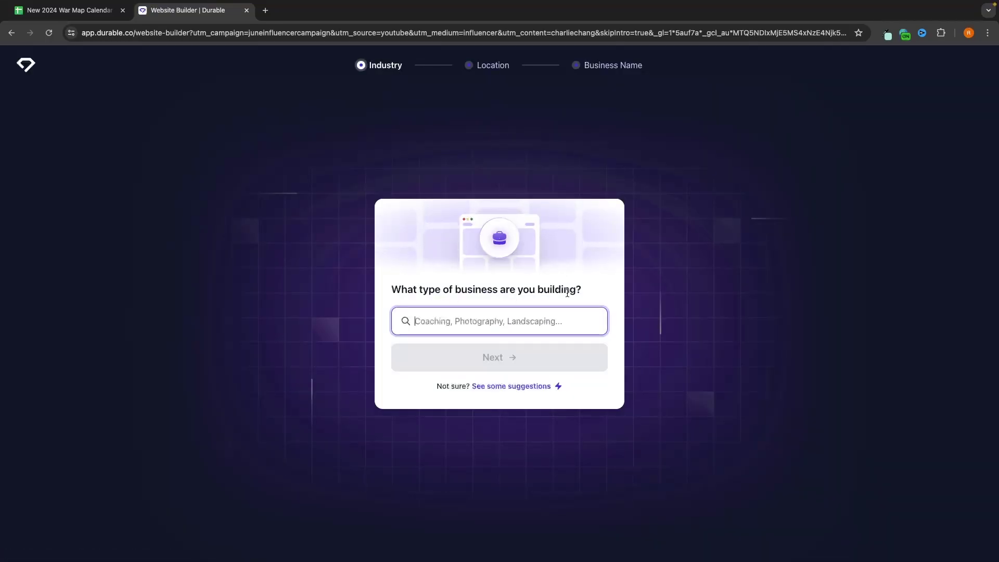
left_click(528, 320)
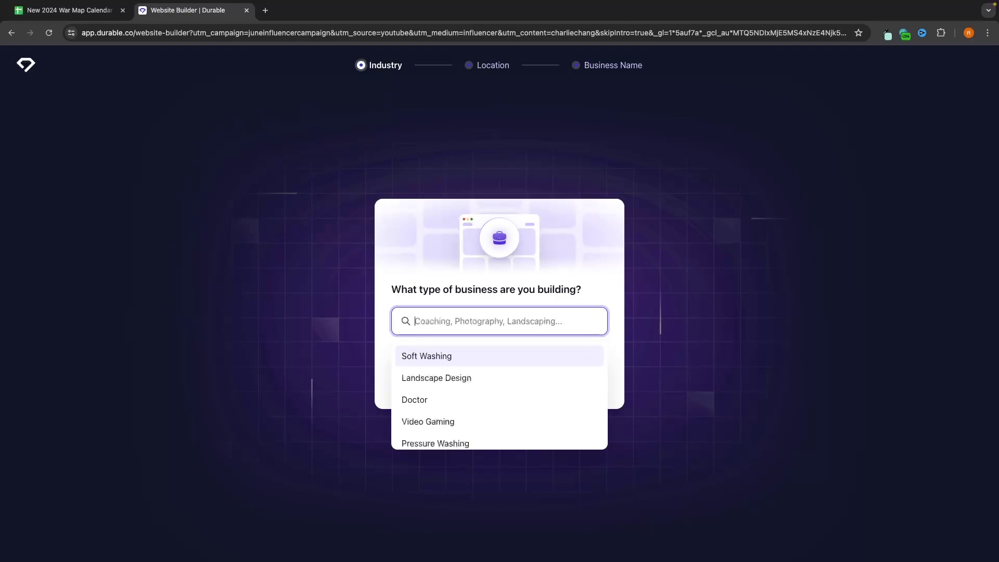
type("coffee")
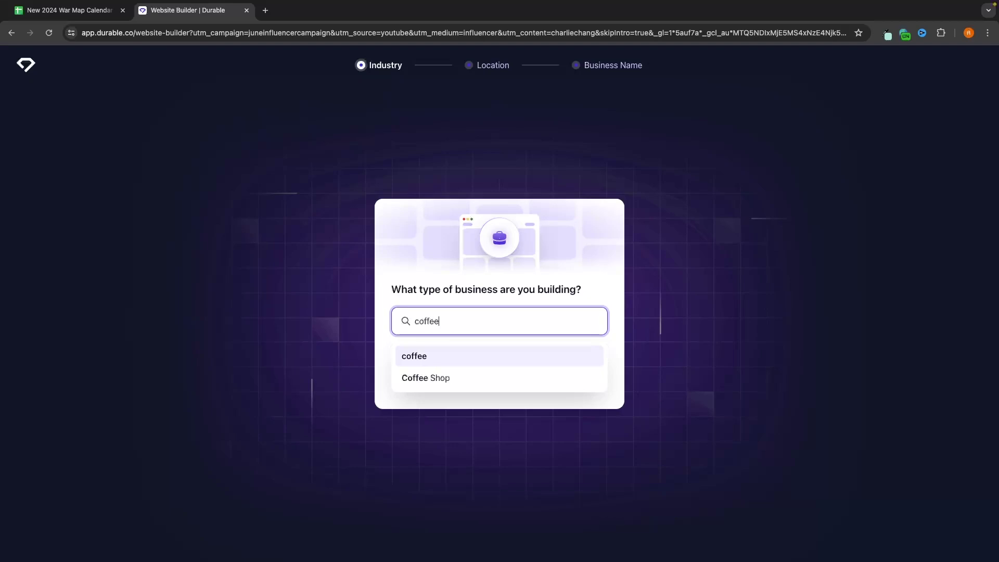
left_click(491, 377)
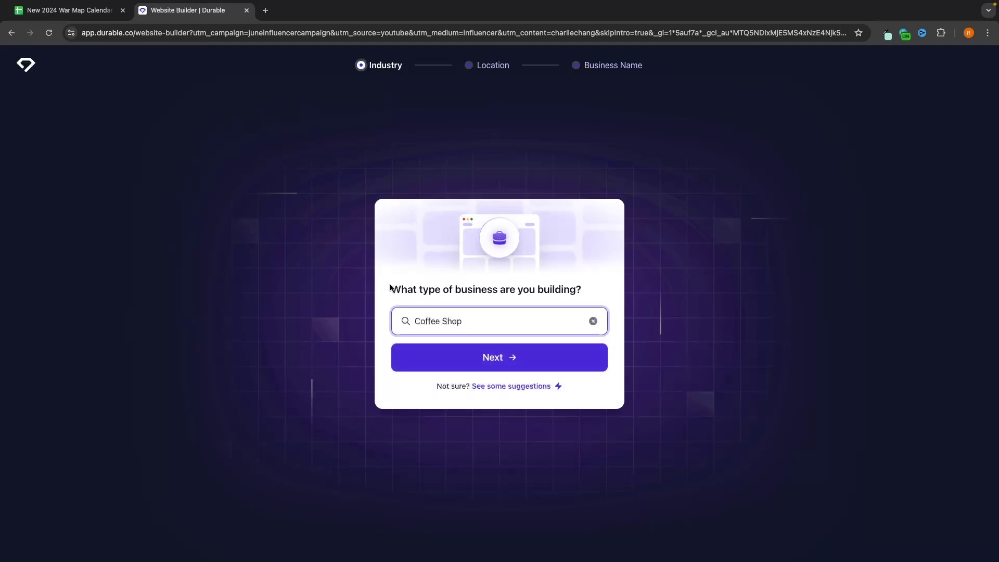
left_click_drag(392, 288, 592, 291)
left_click(592, 290)
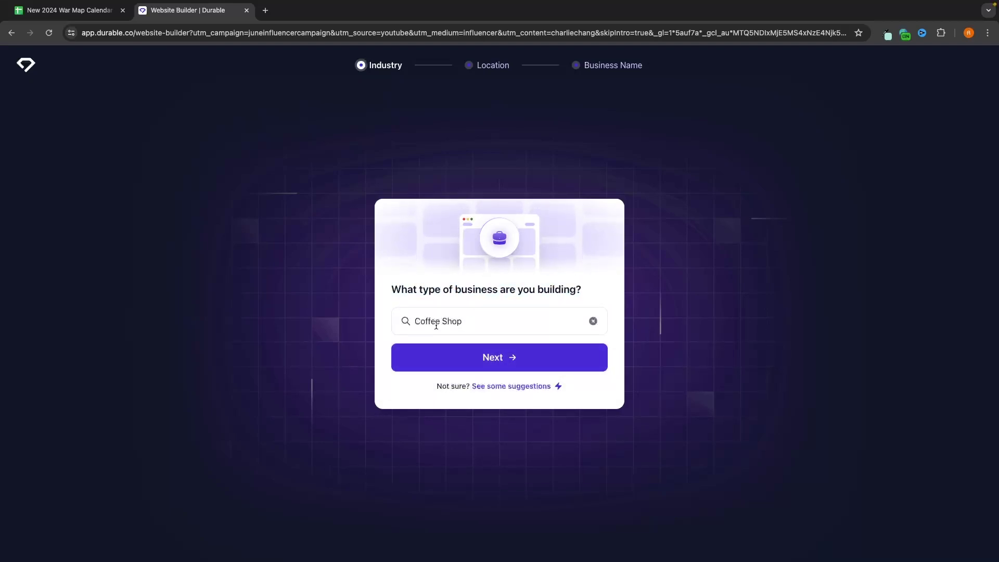
left_click(523, 367)
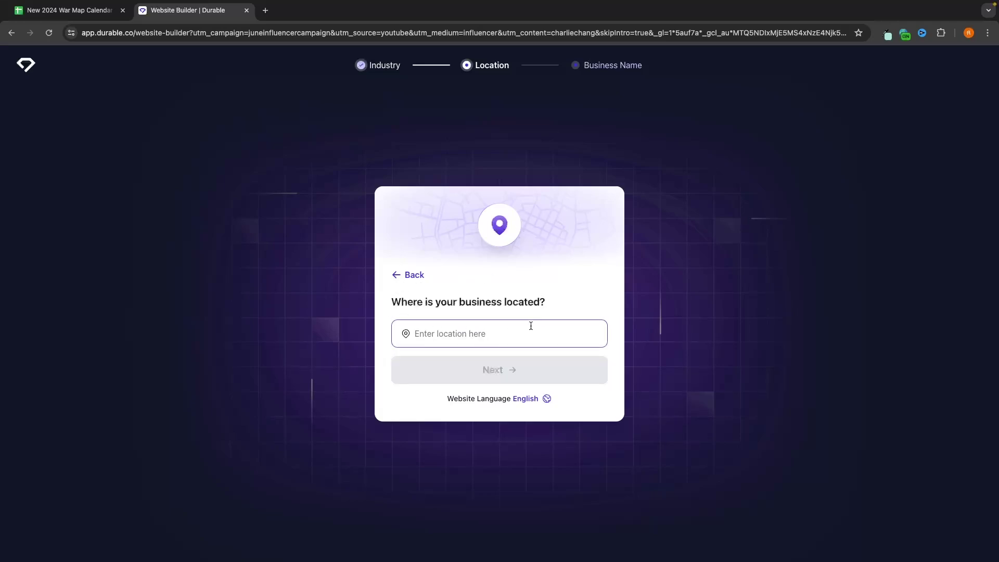
Step: Set the business location to London, UK using the 'london' search
left_click(394, 337)
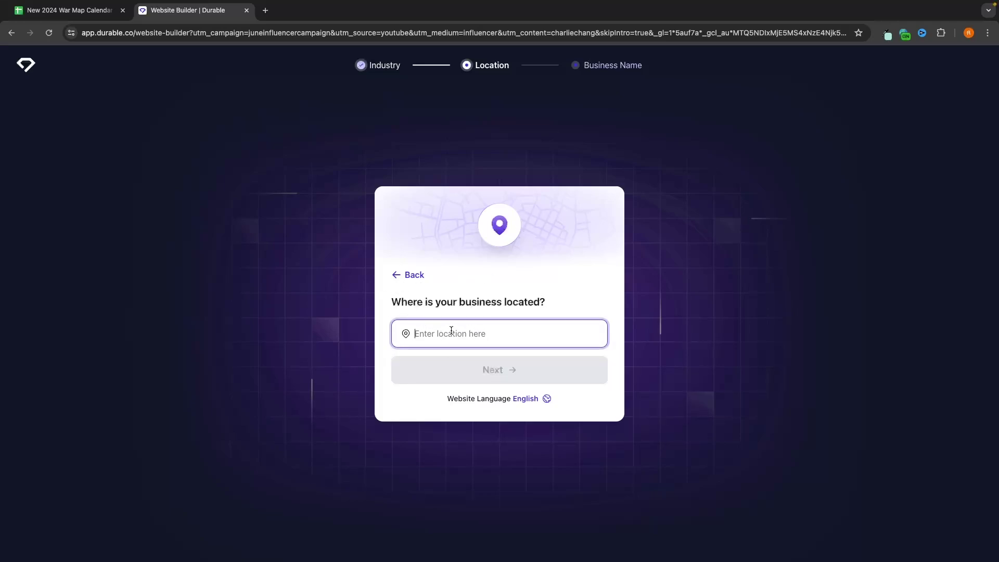
type("london")
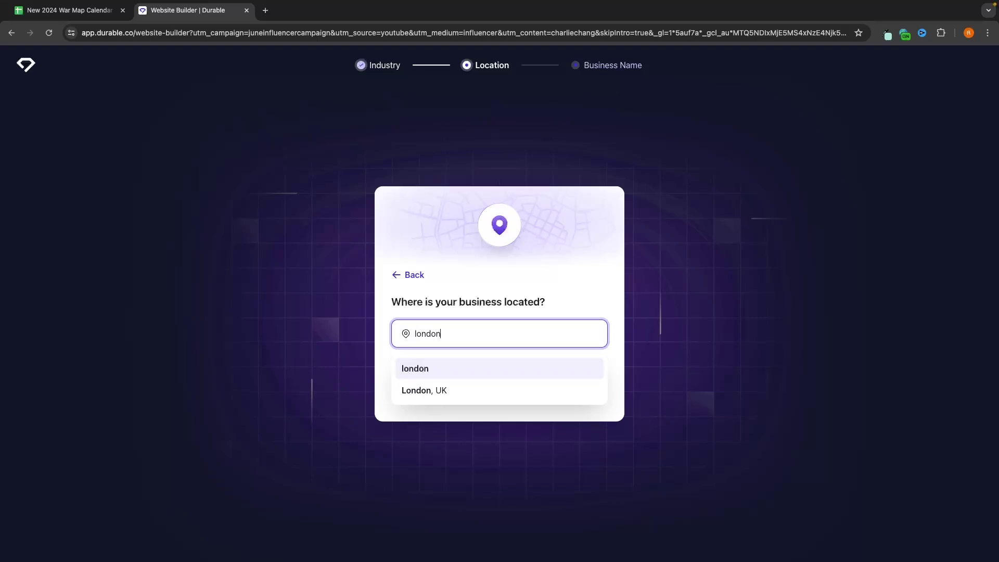
left_click(441, 391)
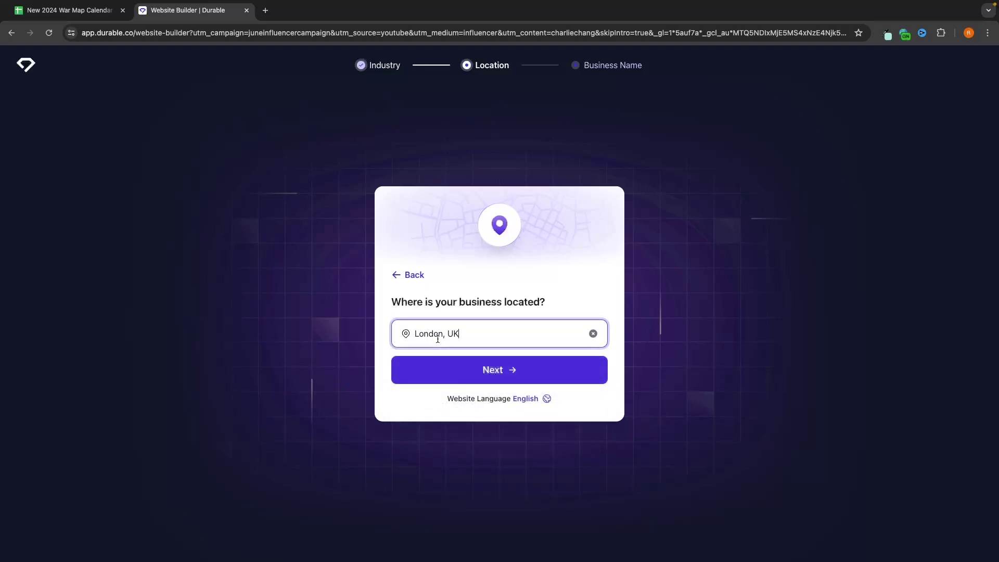
left_click(446, 404)
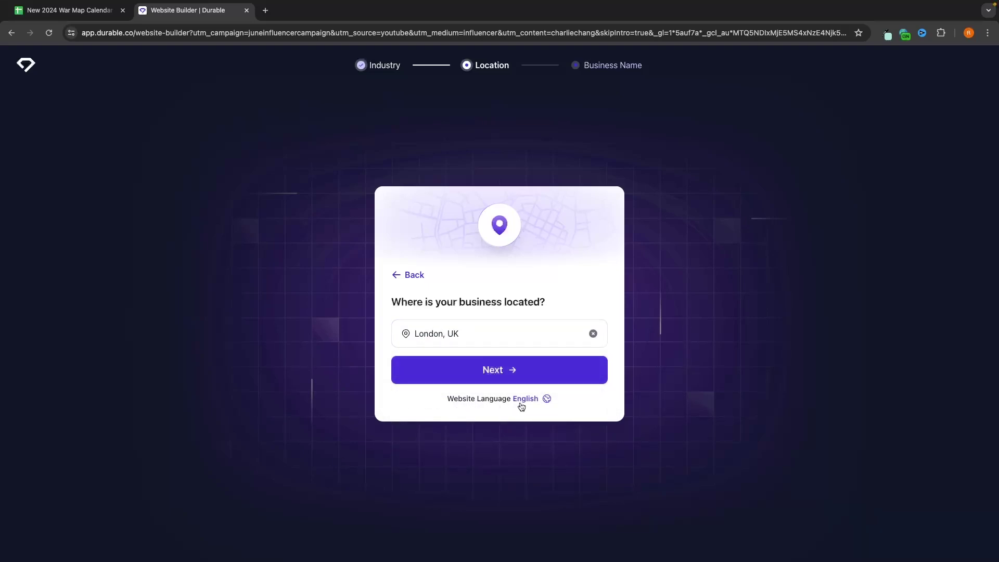
Step: Keep English as the website language and continue to the business name question
left_click(530, 396)
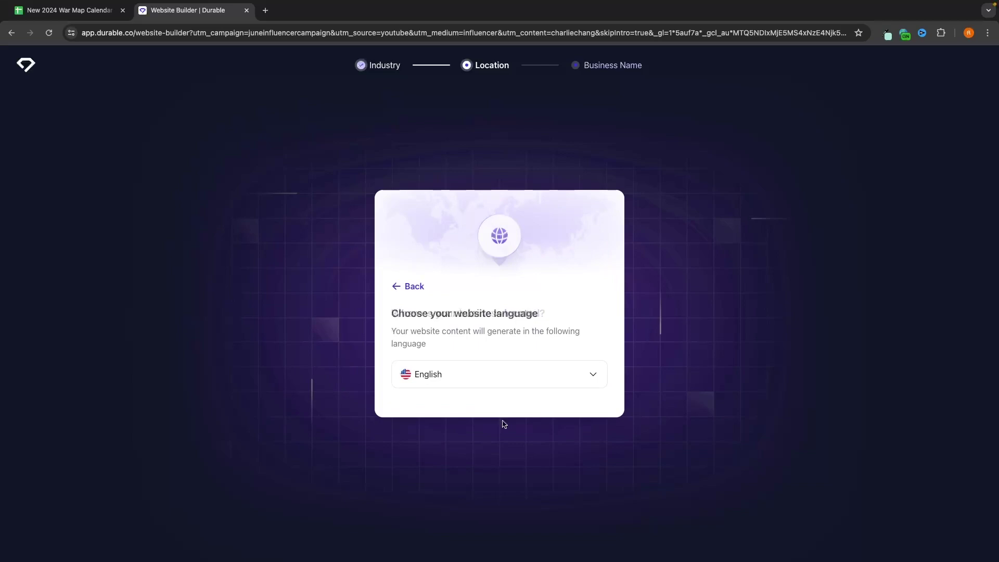
left_click(468, 378)
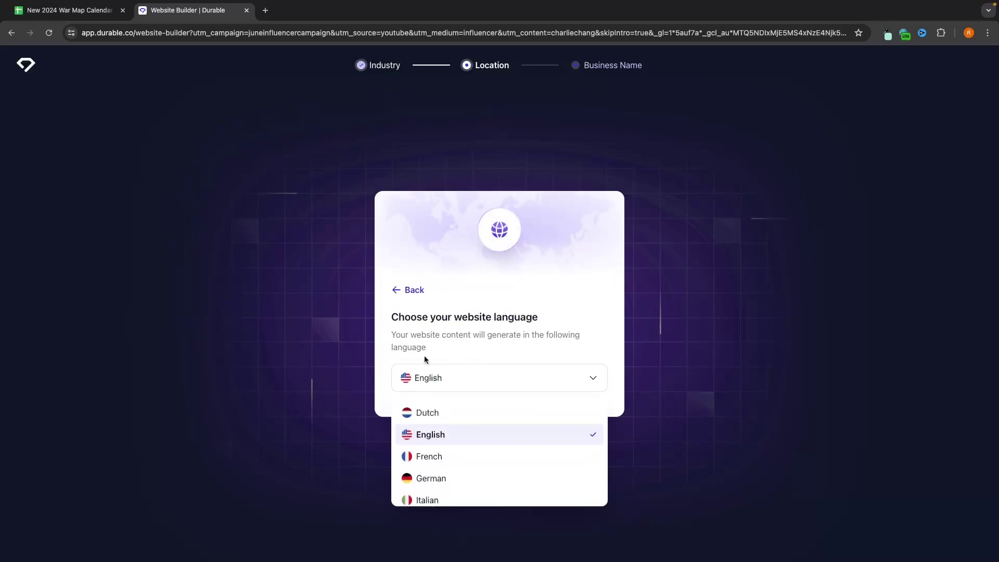
left_click(415, 294)
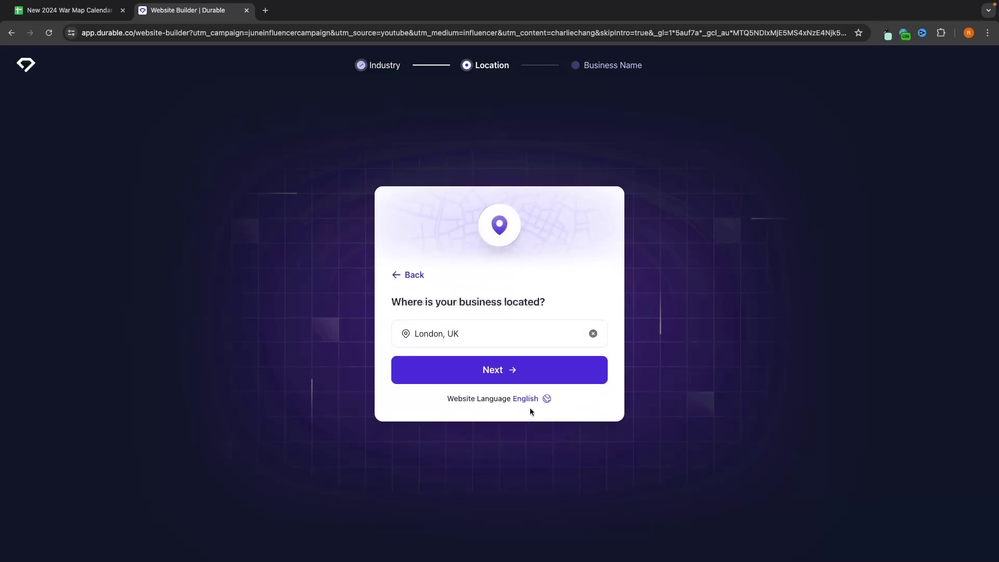
left_click(423, 336)
left_click(488, 364)
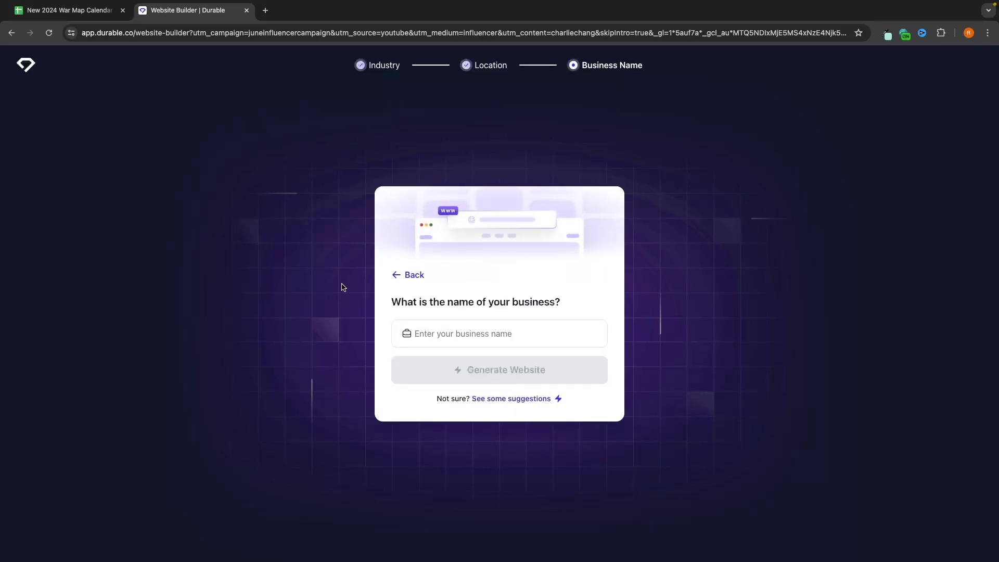
Step: Begin entering G-Force North as the business name, starting with 'G'
left_click(479, 332)
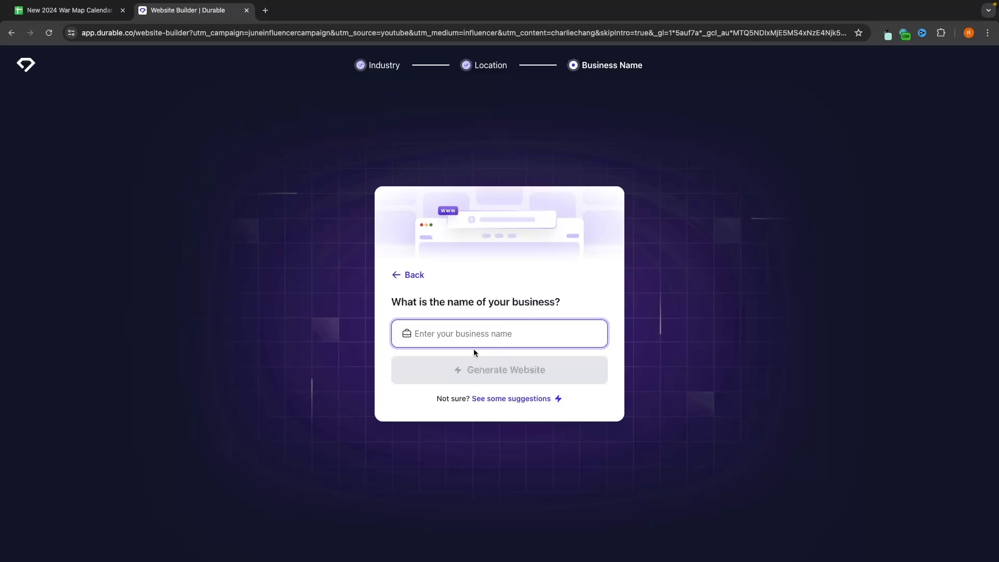
type("G")
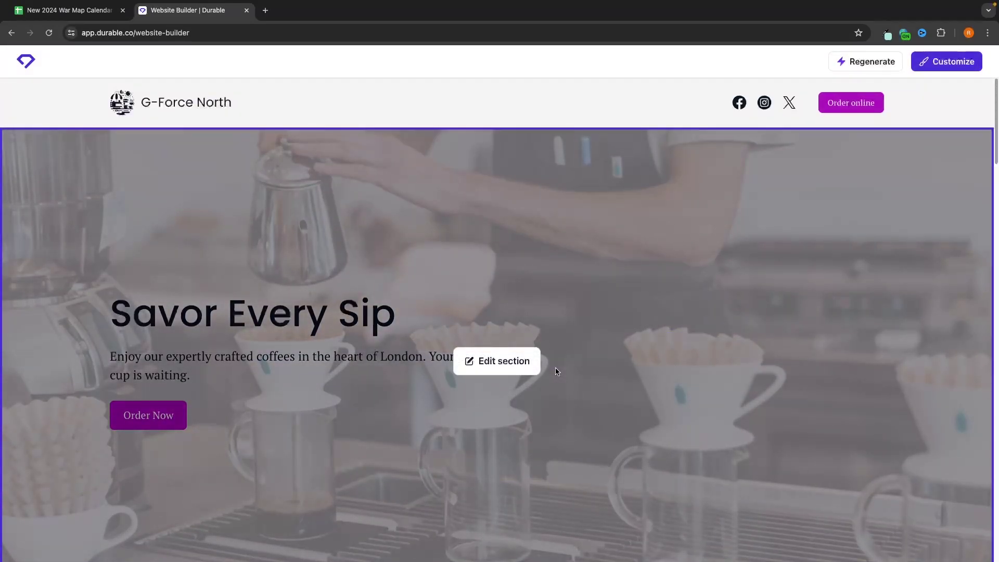
scroll(752, 290, "down", 2)
scroll(751, 290, "up", 2)
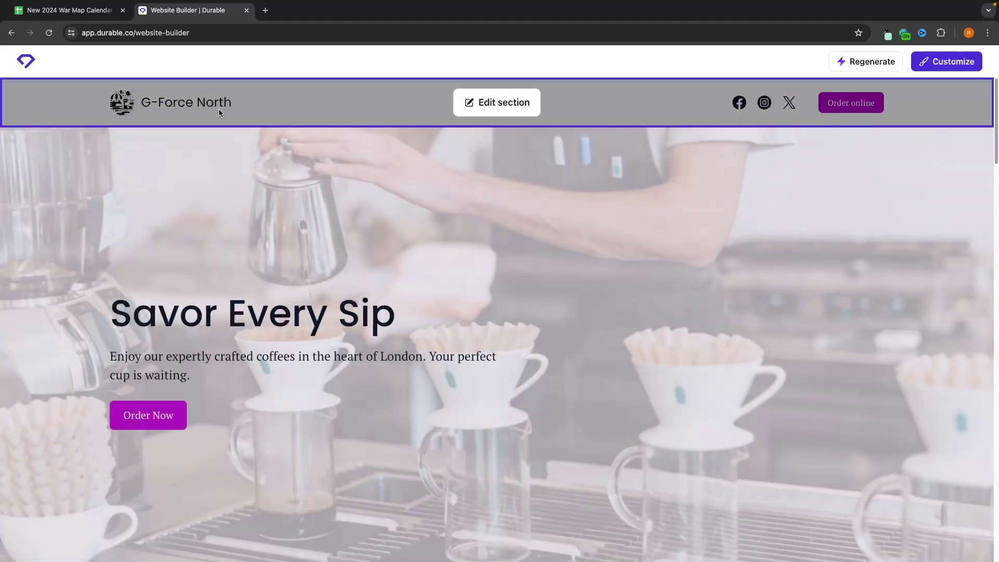
scroll(766, 161, "down", 2)
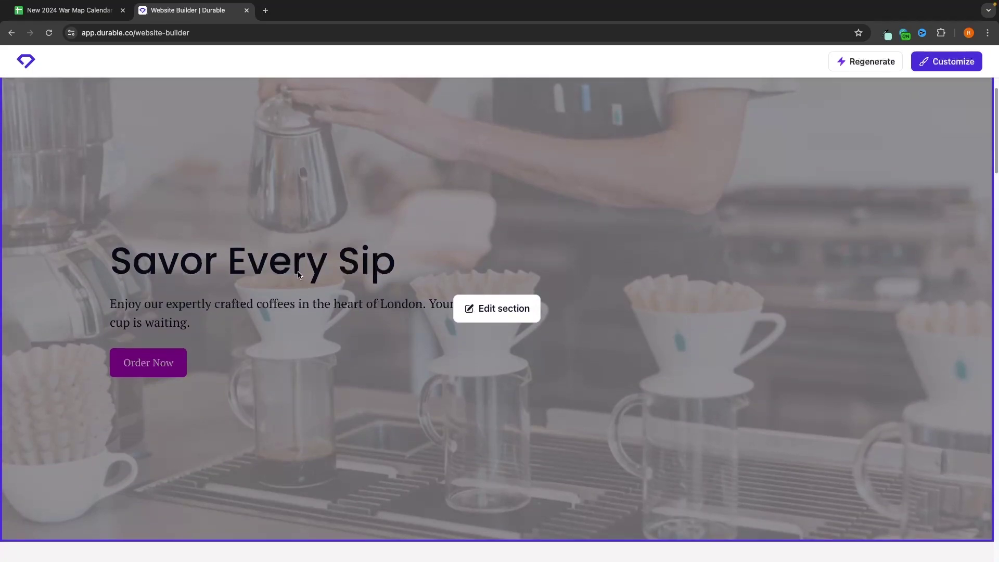
scroll(300, 274, "up", 2)
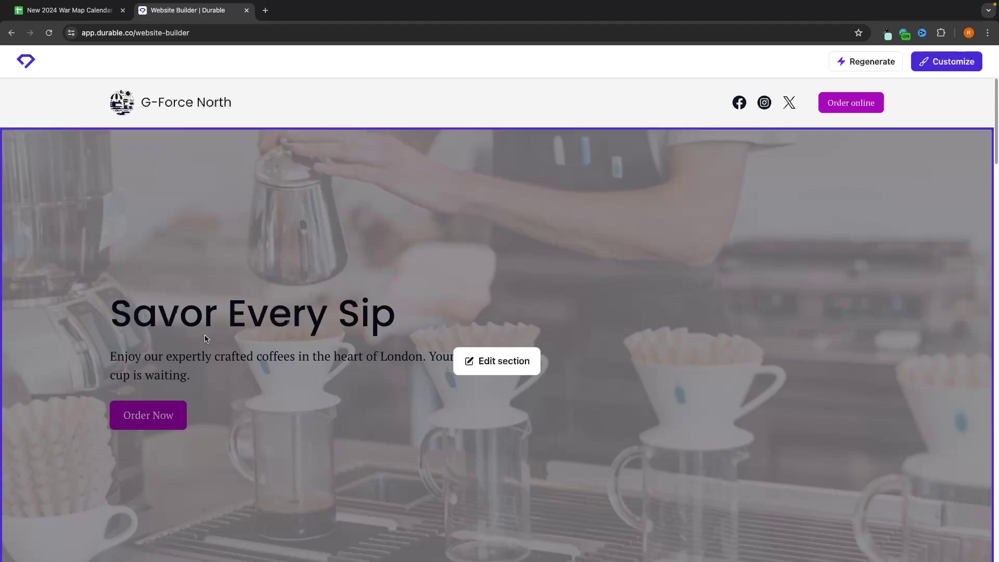
scroll(372, 285, "down", 10)
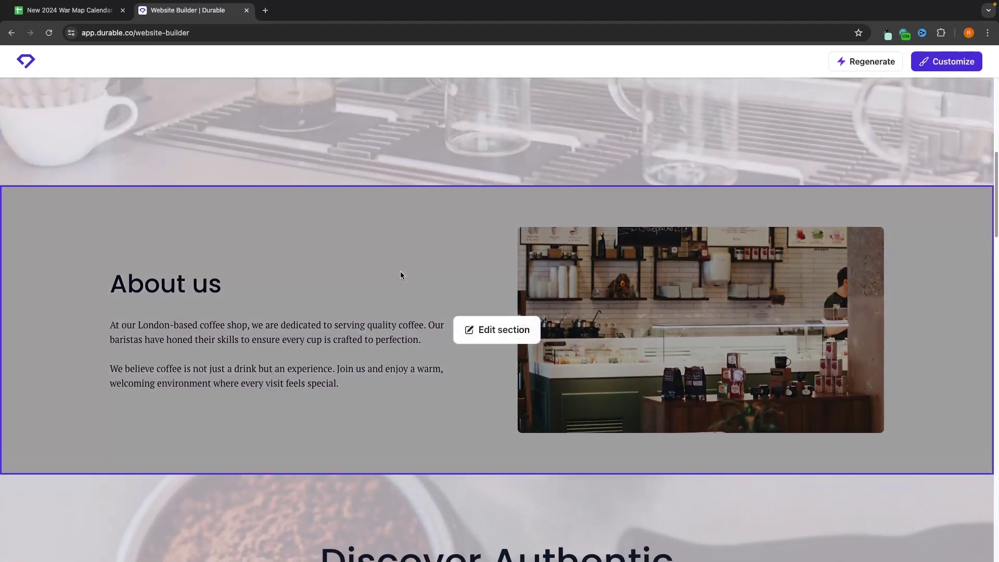
scroll(401, 274, "down", 11)
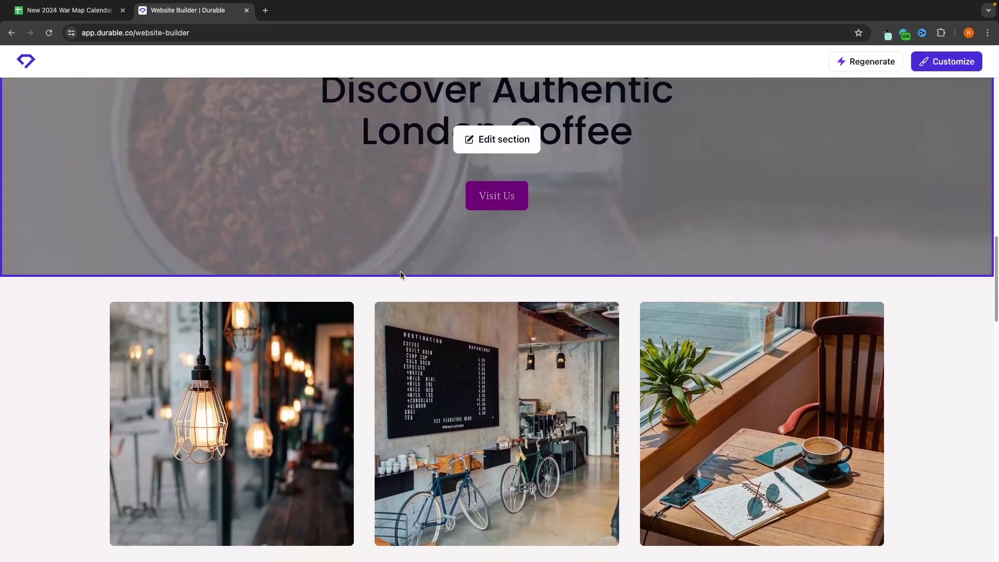
scroll(400, 275, "down", 15)
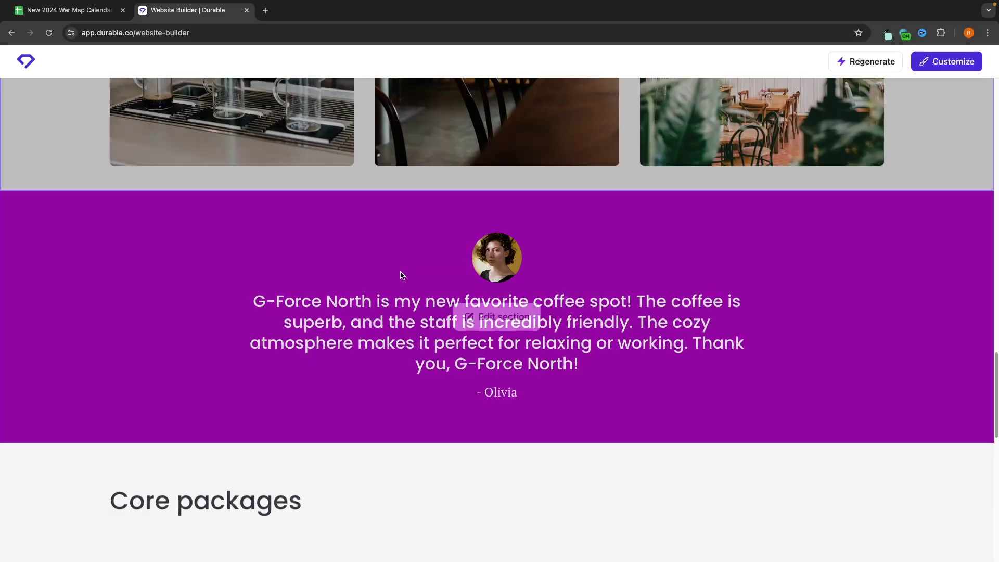
scroll(401, 275, "down", 8)
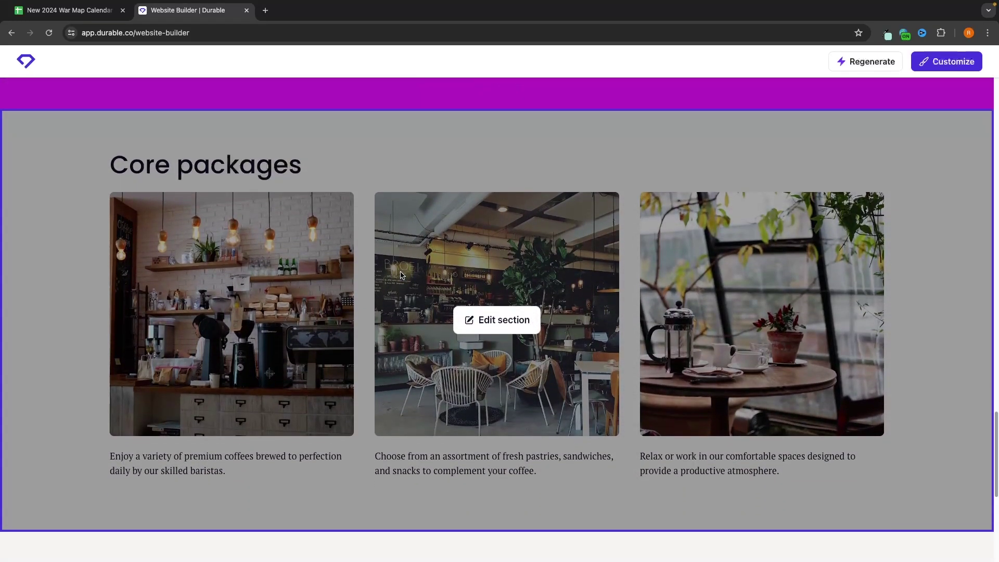
scroll(402, 275, "down", 8)
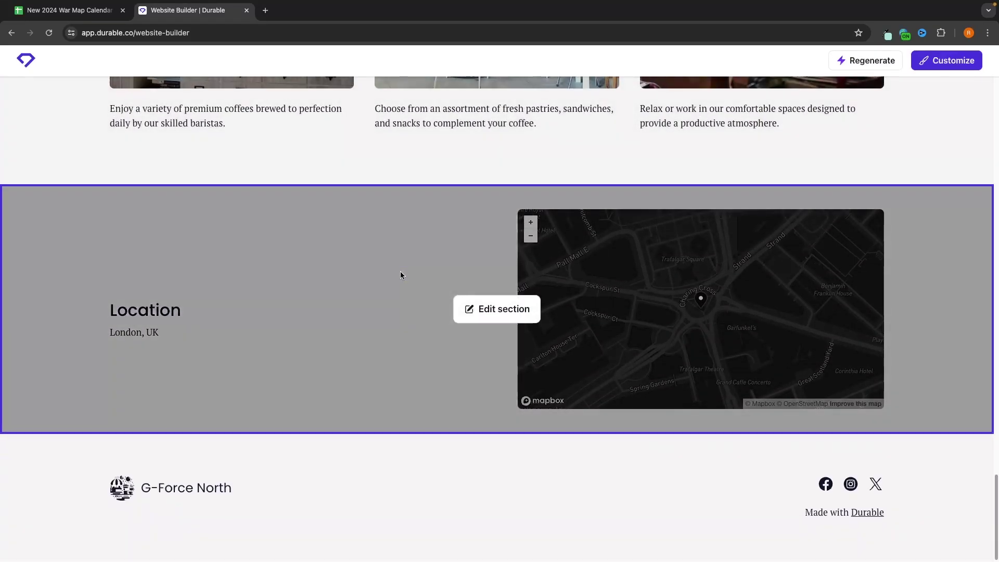
scroll(400, 272, "up", 20)
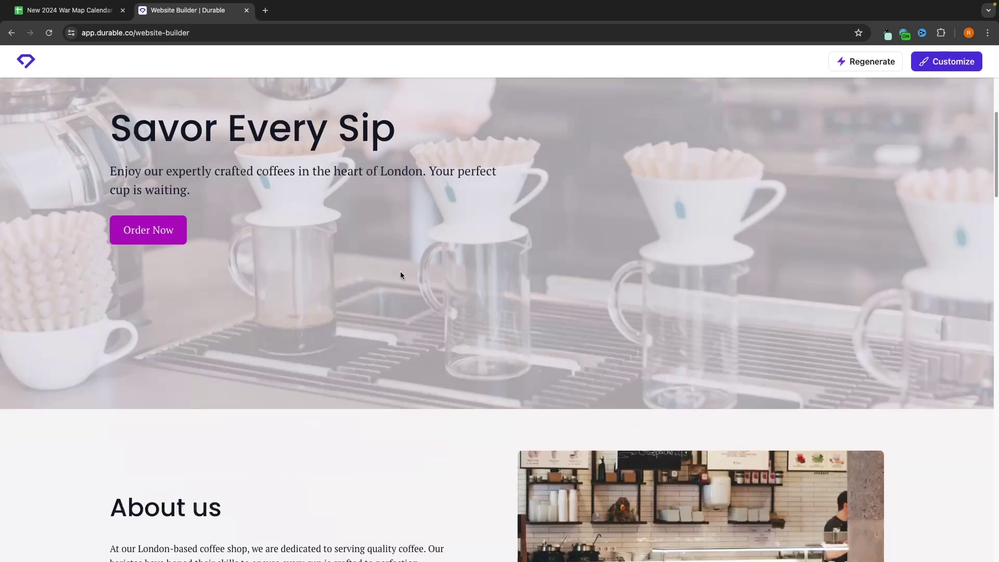
scroll(401, 275, "up", 4)
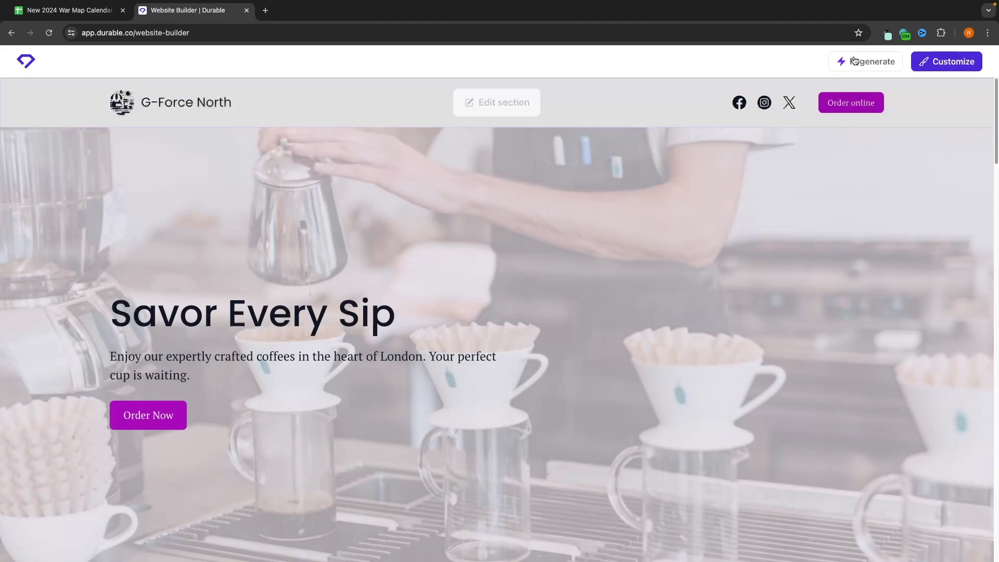
Step: Regenerate the coffee shop site's images
left_click(861, 63)
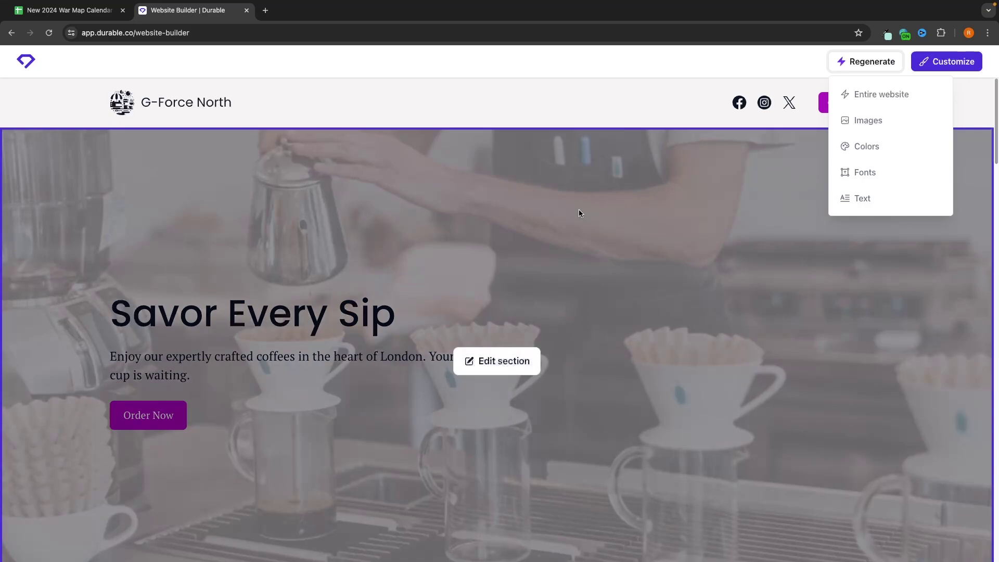
scroll(268, 351, "down", 10)
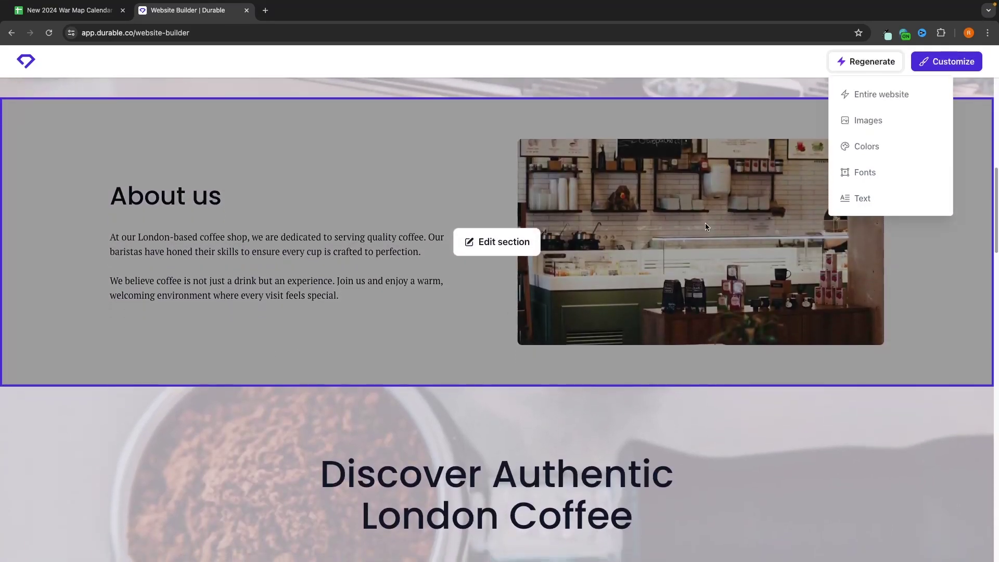
scroll(591, 190, "up", 10)
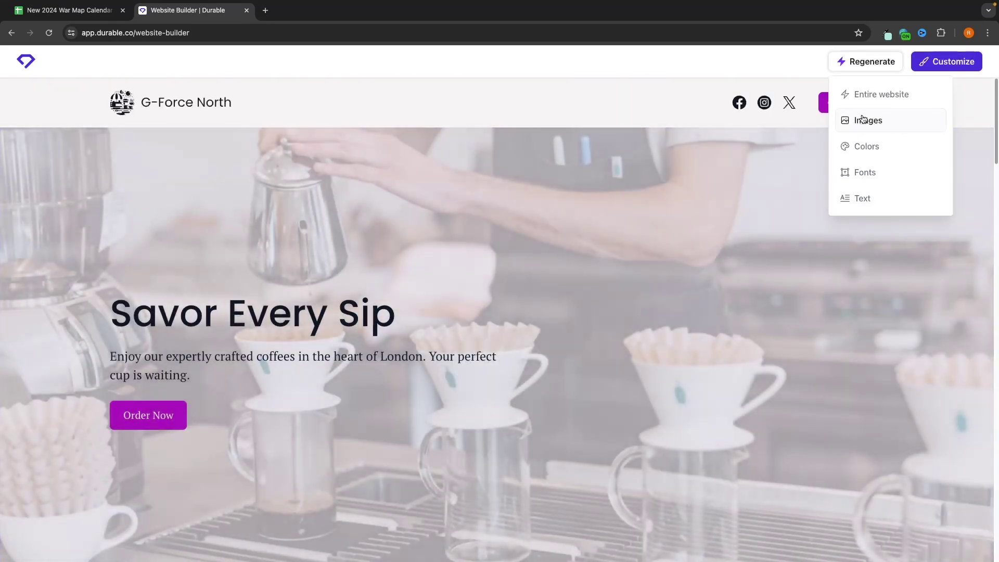
left_click(872, 119)
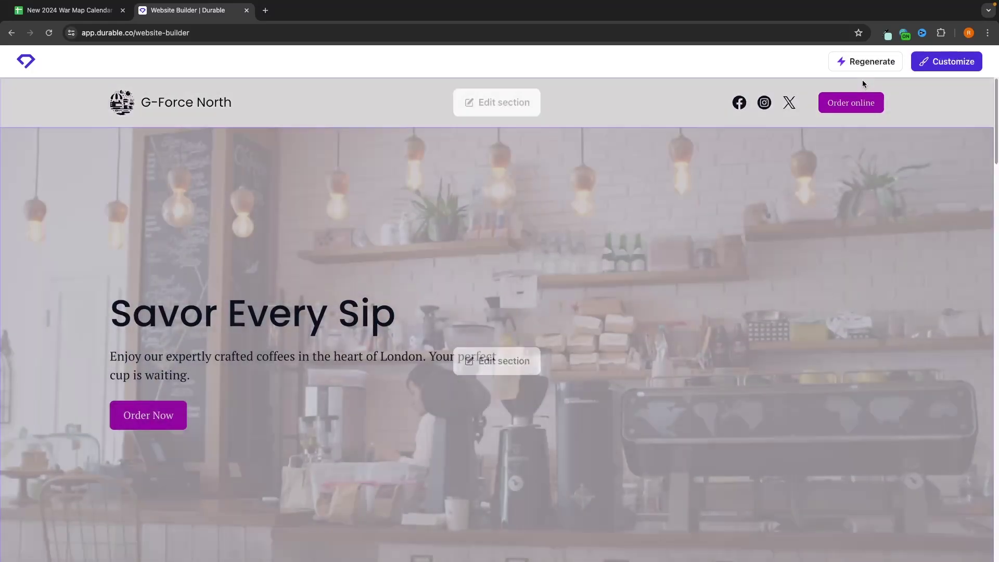
Step: Regenerate the site text in a newly chosen writing style
left_click(864, 62)
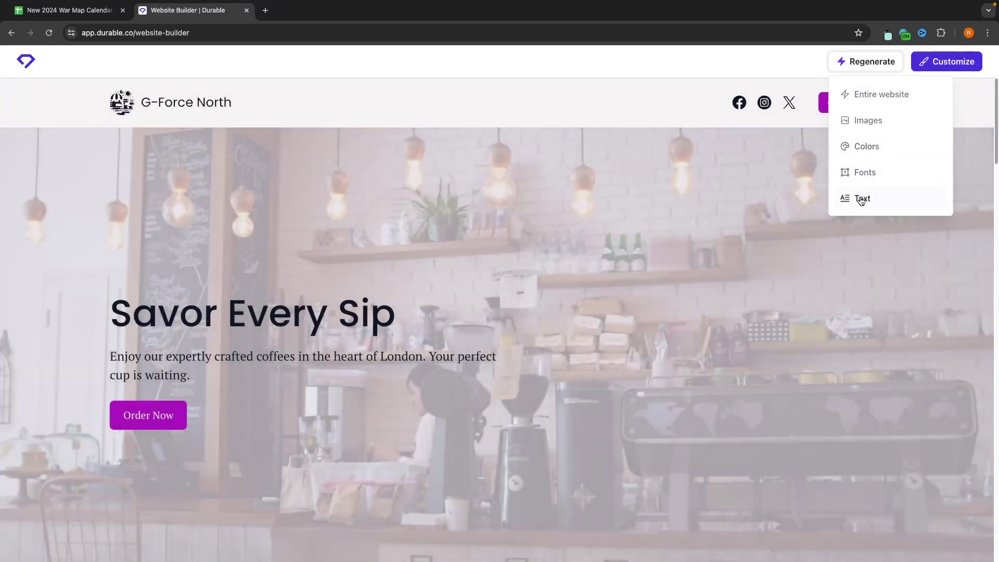
left_click(862, 199)
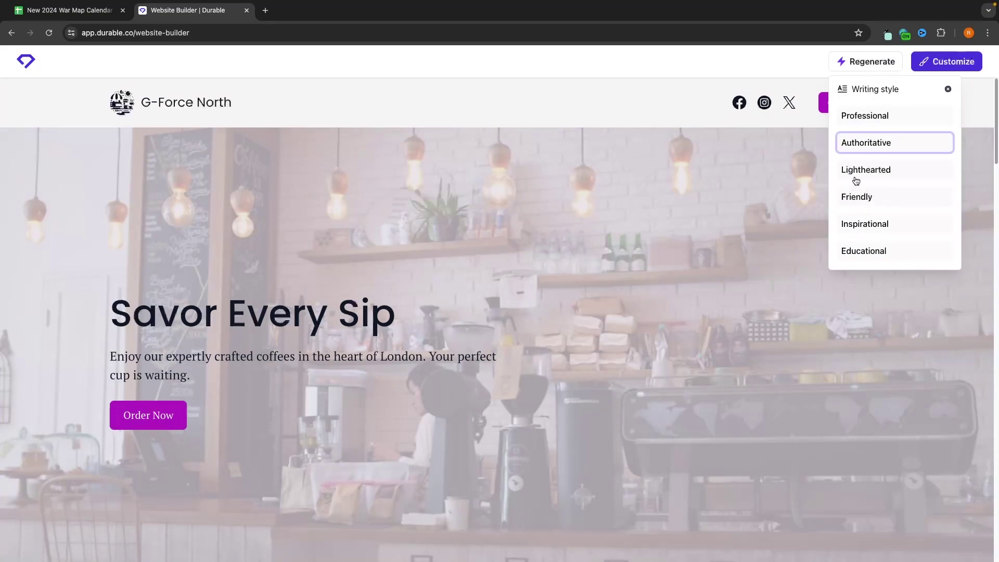
left_click(859, 195)
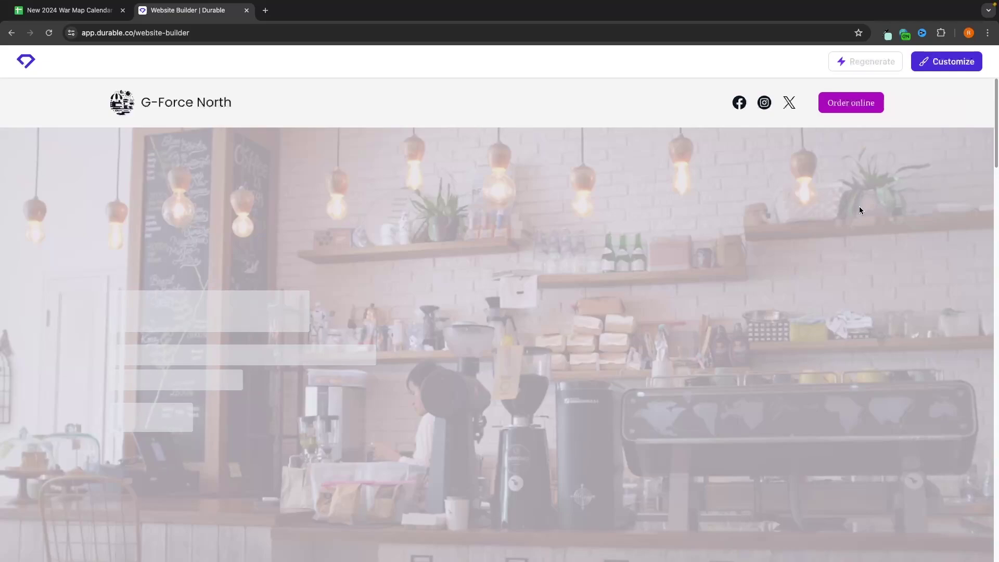
scroll(150, 303, "down", 1)
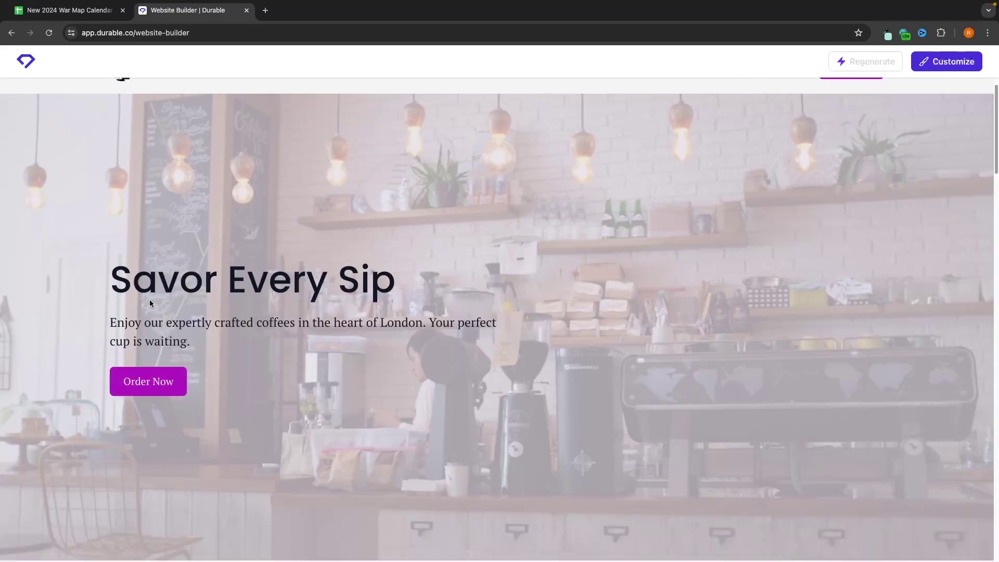
scroll(148, 286, "up", 1)
scroll(281, 312, "down", 7)
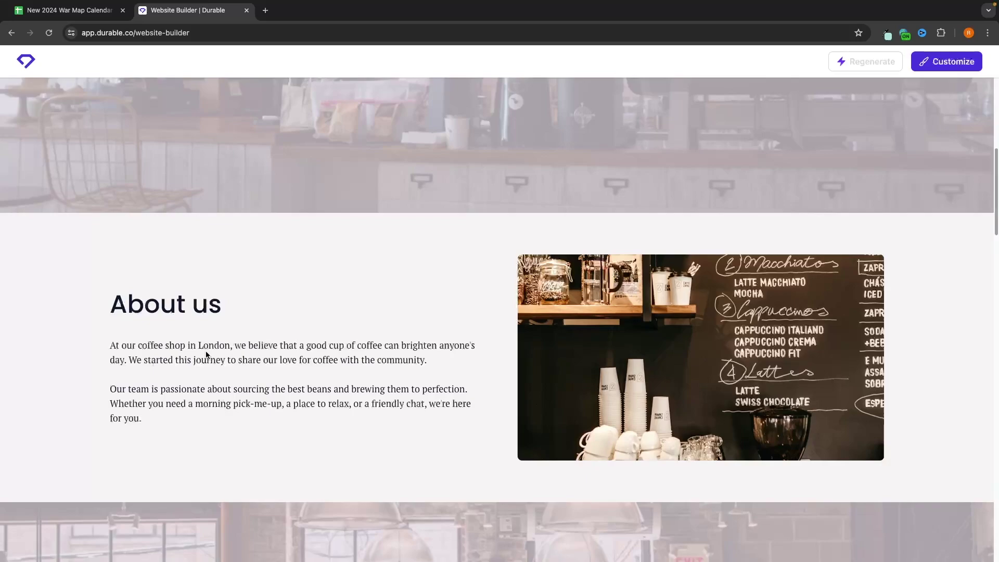
scroll(206, 355, "up", 10)
Step: Regenerate the entire website, producing a centred hero with Get Started and Contact us
left_click(865, 61)
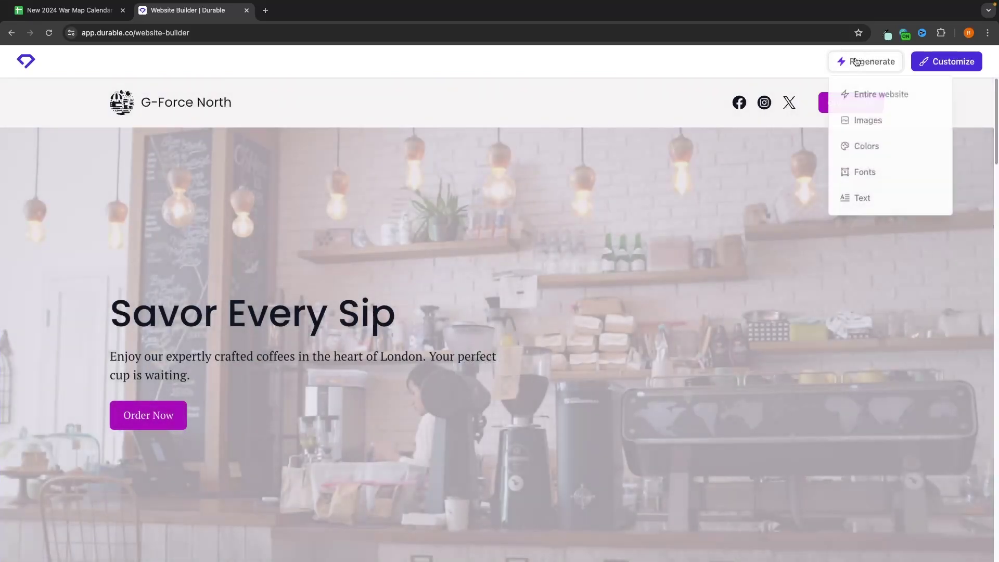
left_click(874, 92)
scroll(443, 257, "down", 10)
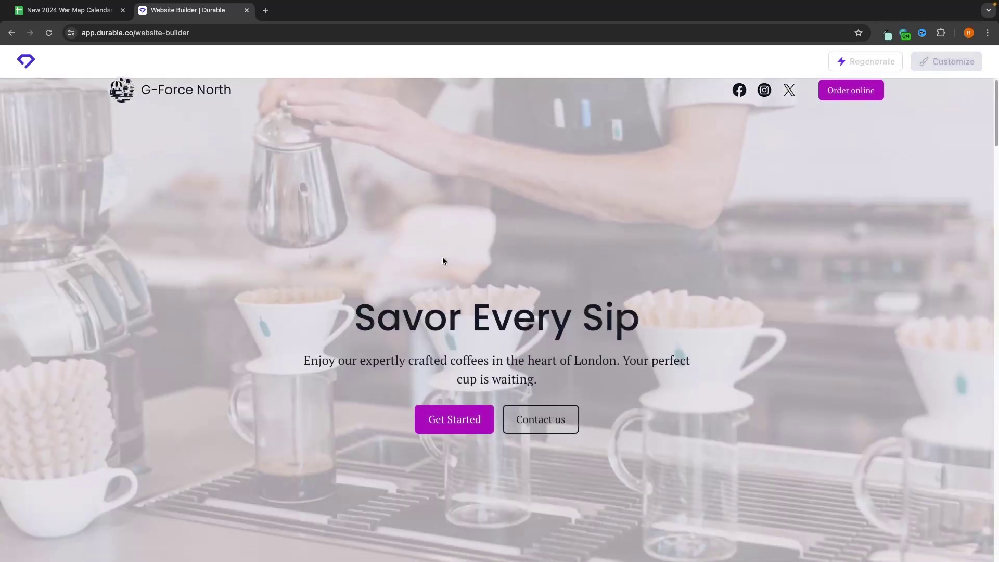
scroll(533, 312, "down", 15)
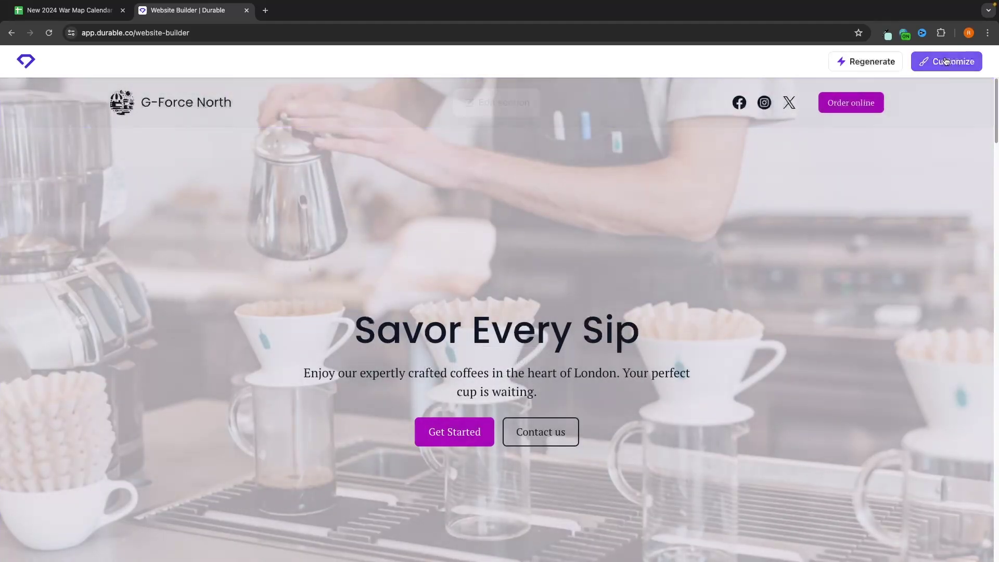
Step: Bring up the sign-up prompt from Customize and sign up with a Google account
left_click(946, 62)
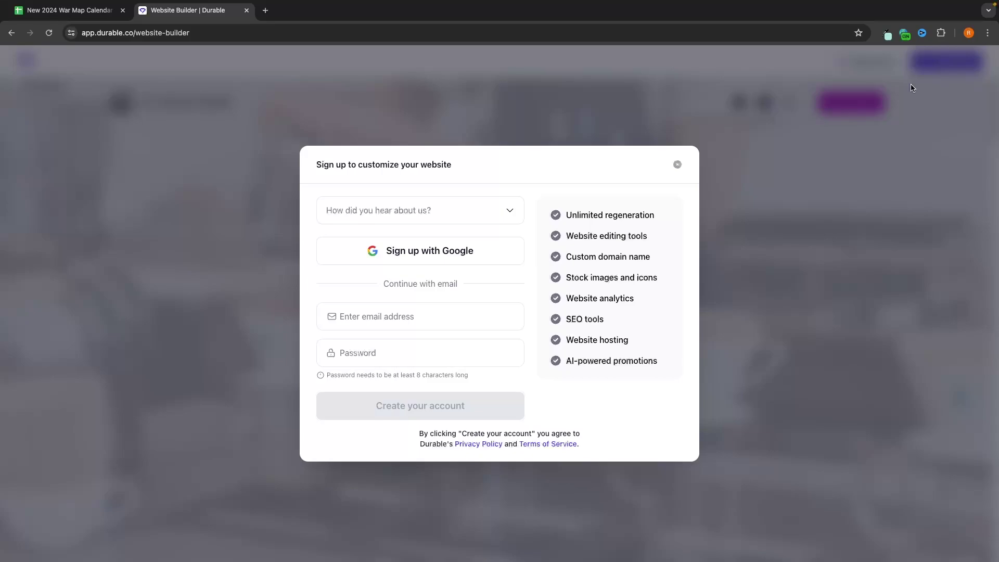
left_click(677, 165)
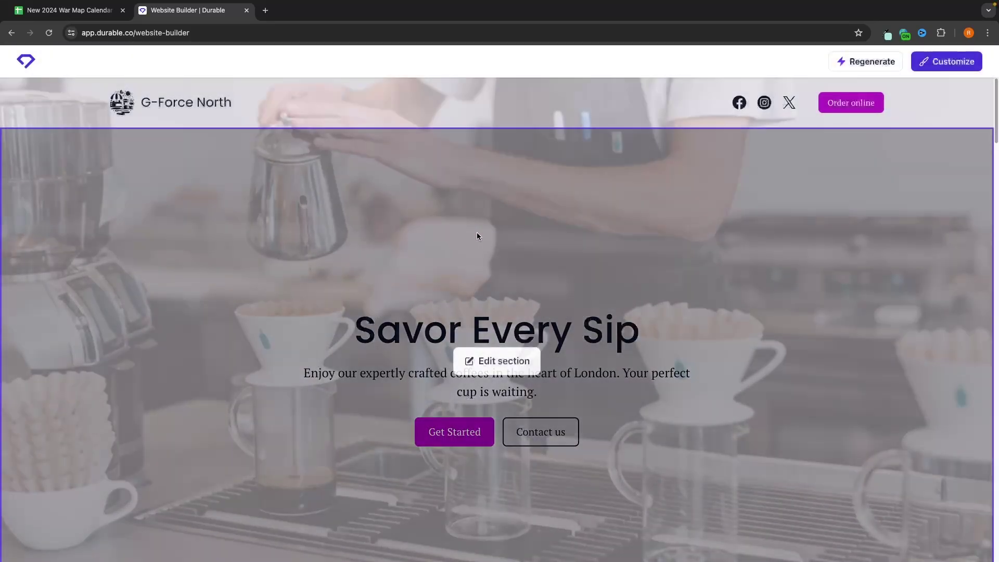
left_click(498, 351)
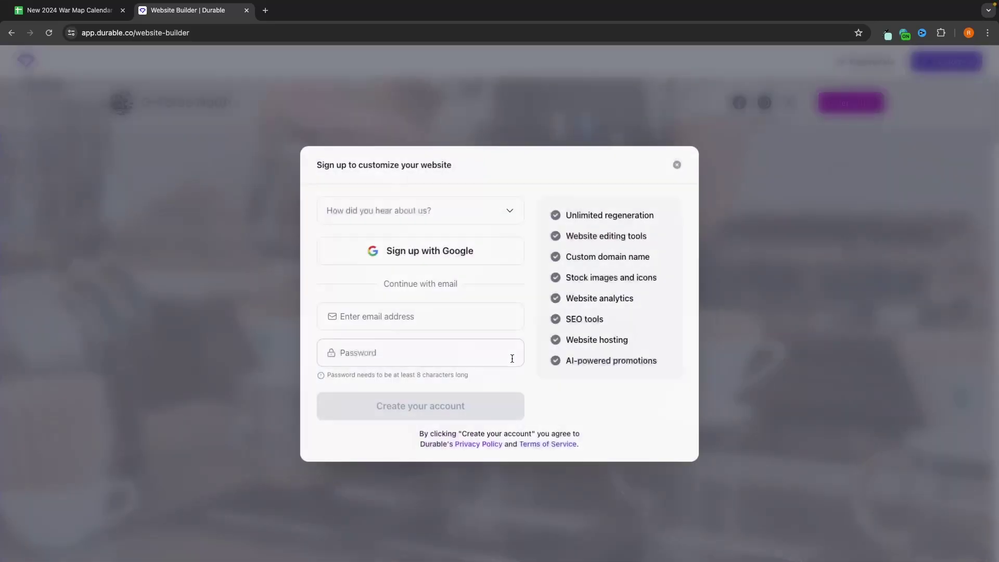
left_click(676, 162)
left_click(935, 67)
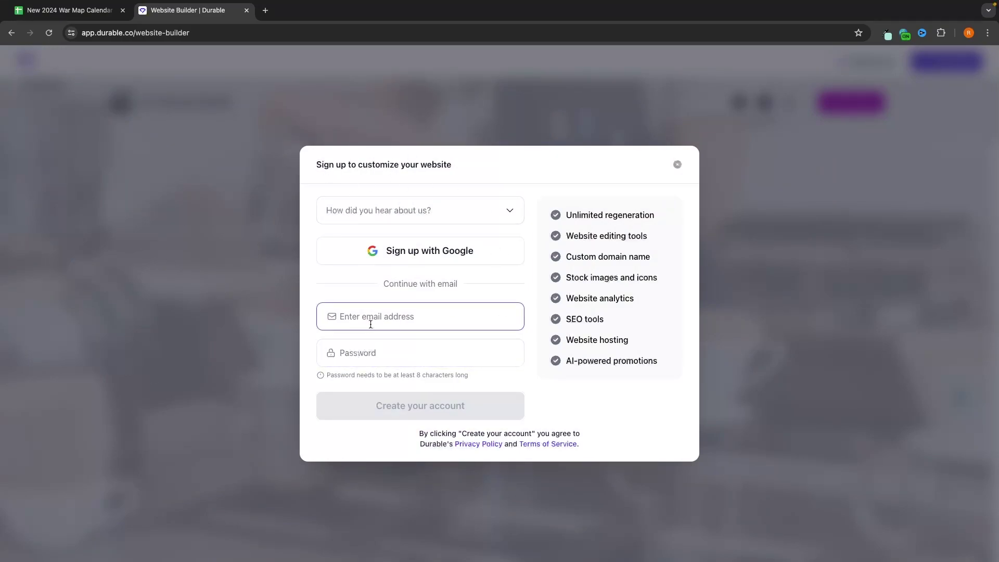
left_click(374, 354)
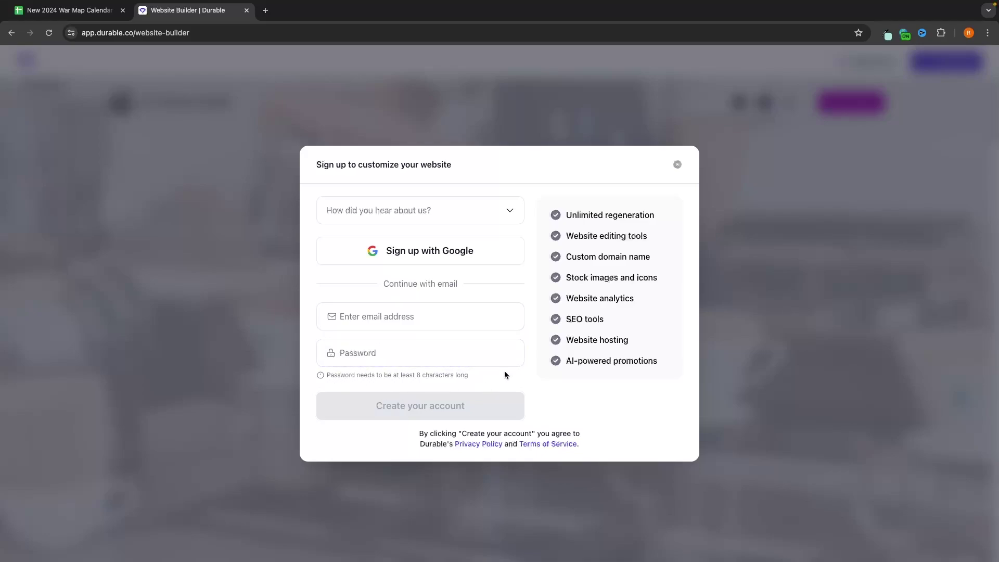
left_click(417, 254)
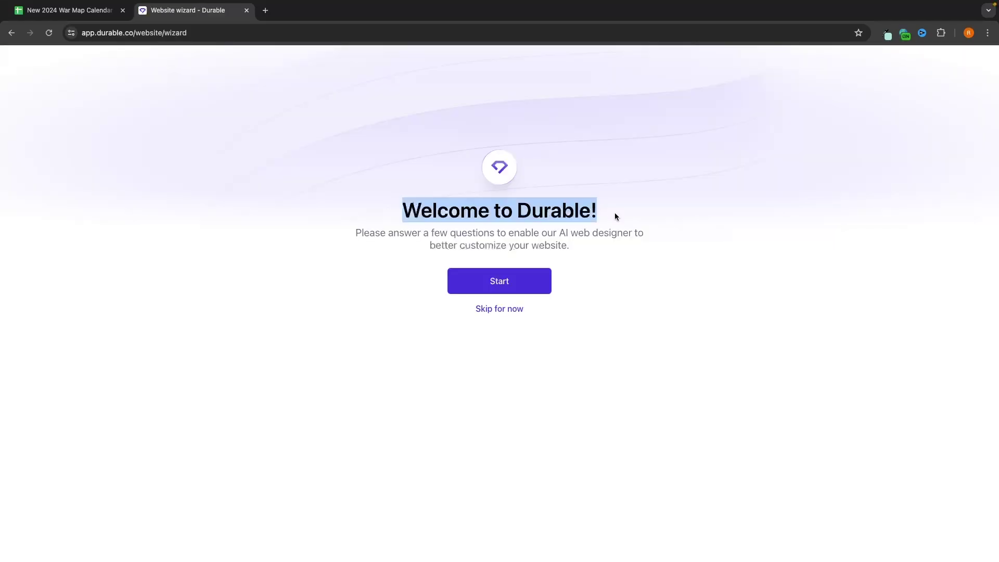
Step: Start the setup wizard, have AI enhance the business description, and continue to services
left_click(614, 212)
left_click(487, 281)
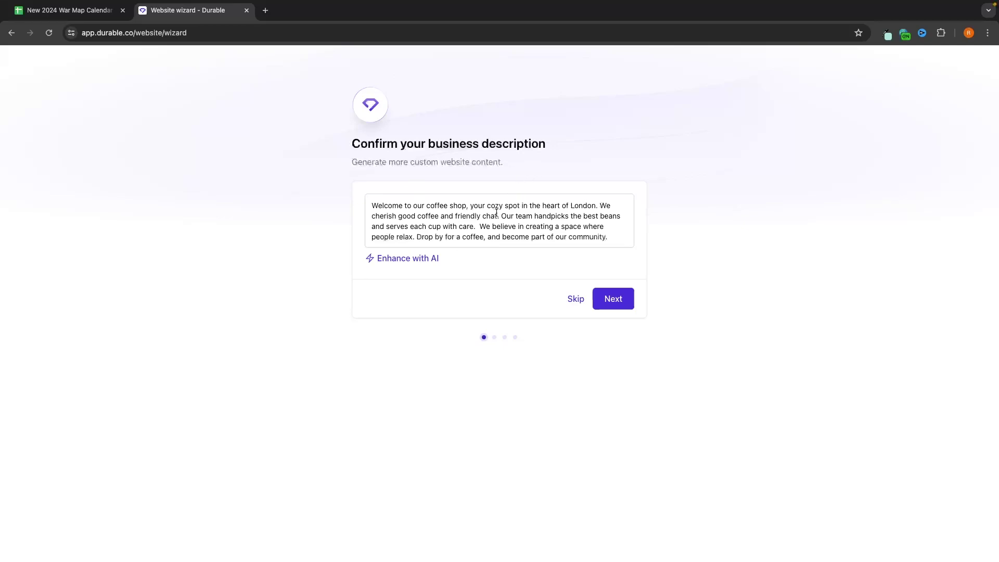
scroll(496, 212, "down", 1)
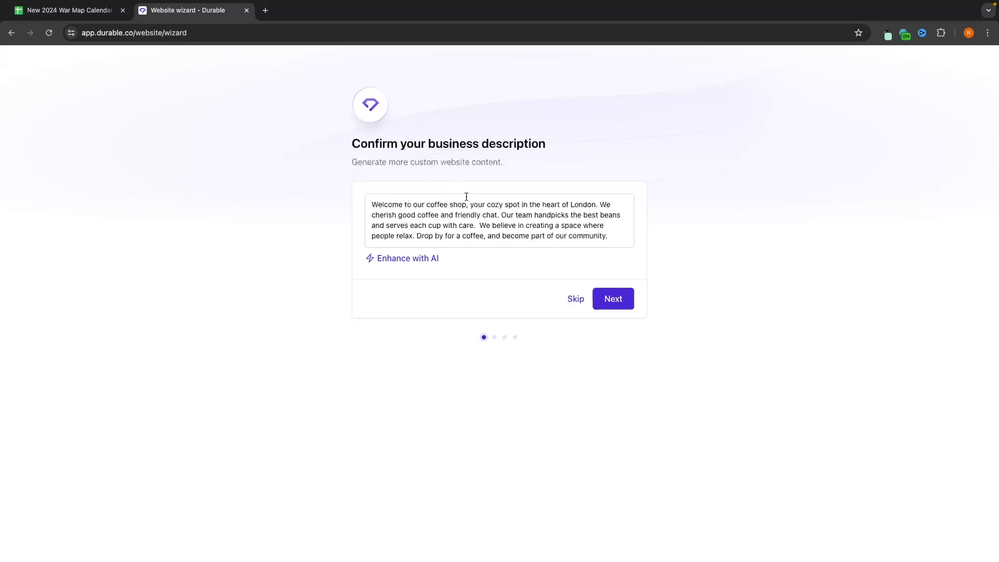
left_click(523, 205)
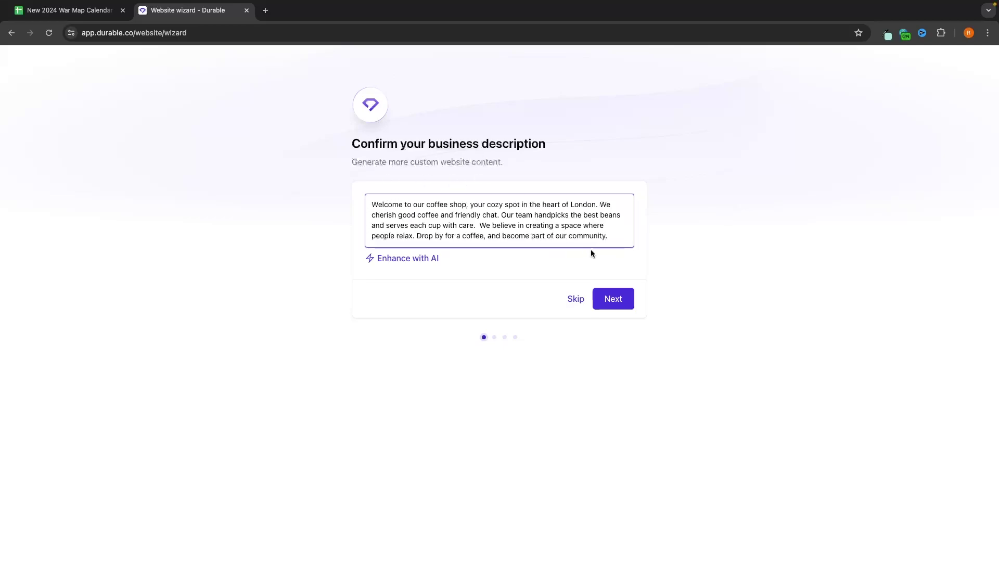
left_click(390, 260)
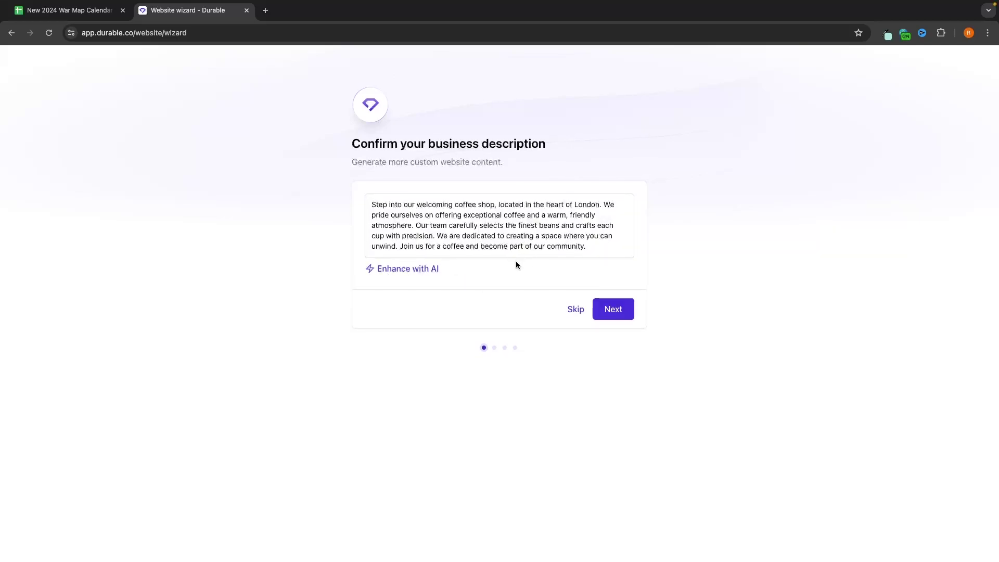
left_click(632, 313)
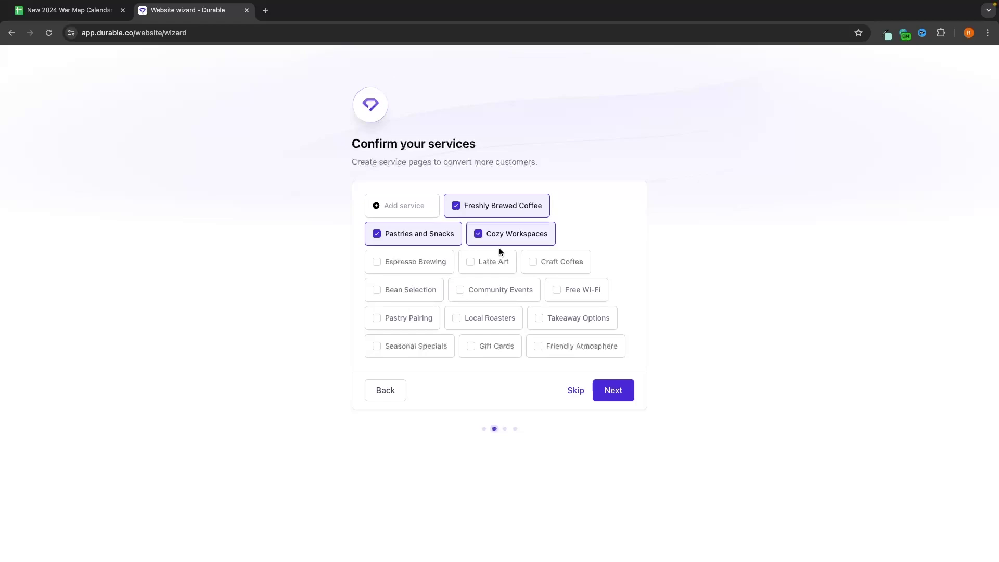
Step: Tick Free Wi-Fi, Latte Art, Friendly Atmosphere and a new custom Dog Friendly service
left_click(583, 292)
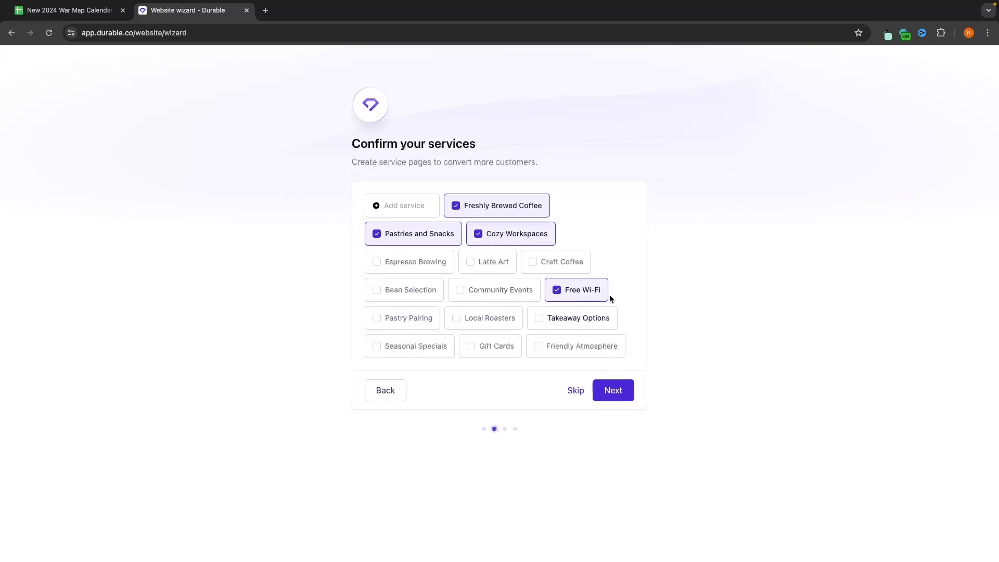
left_click(508, 272)
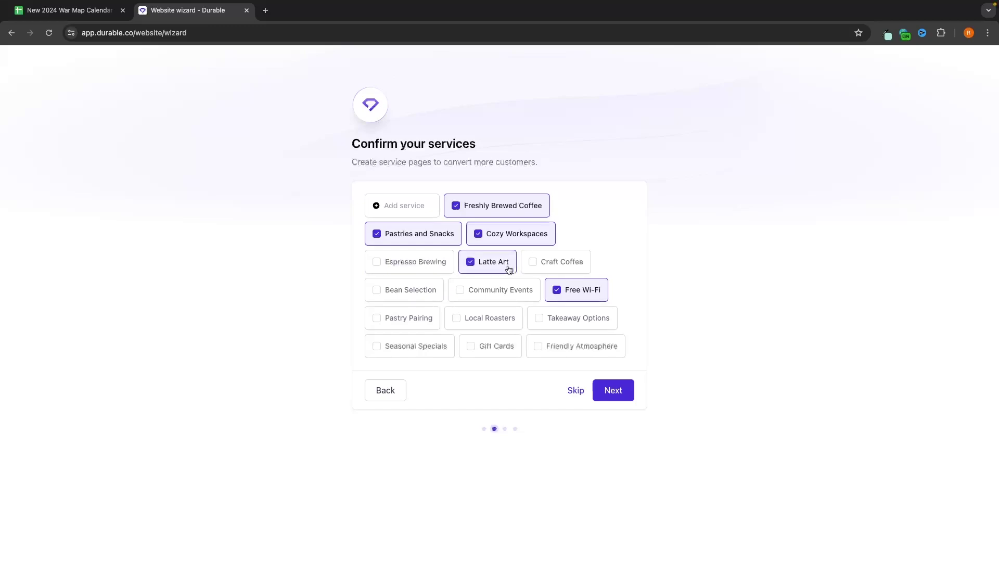
left_click(556, 343)
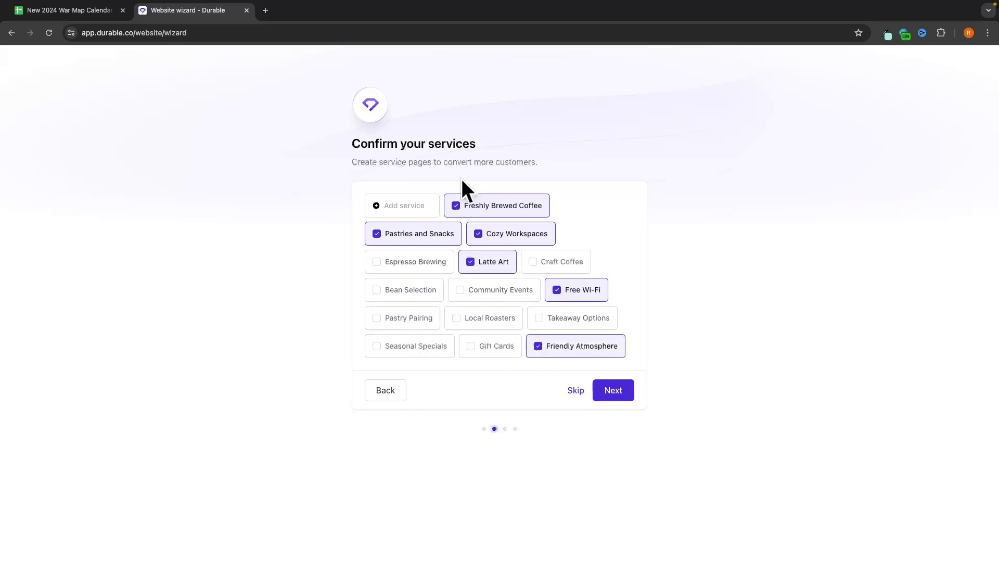
left_click(402, 211)
type("Dog")
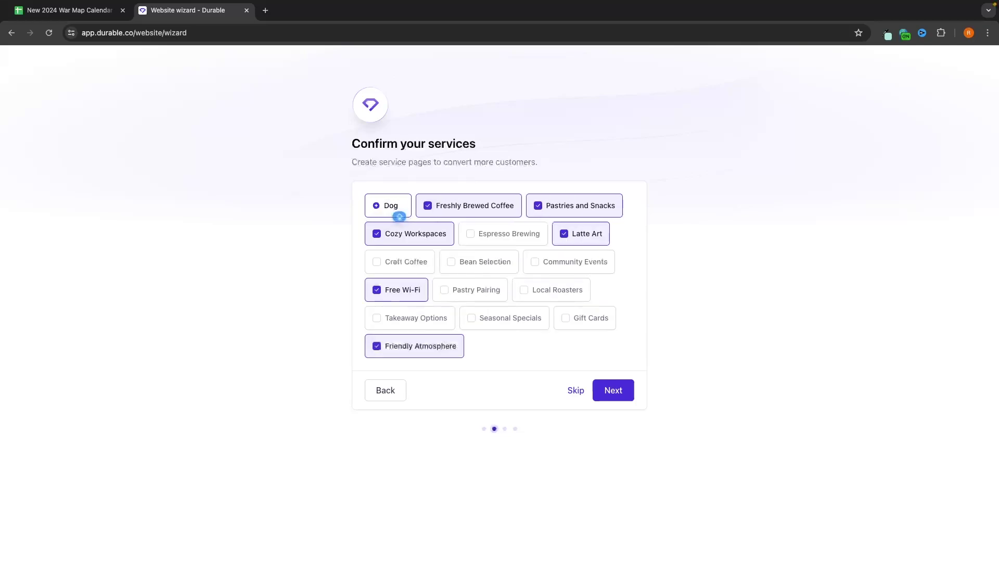
type(" Friendly")
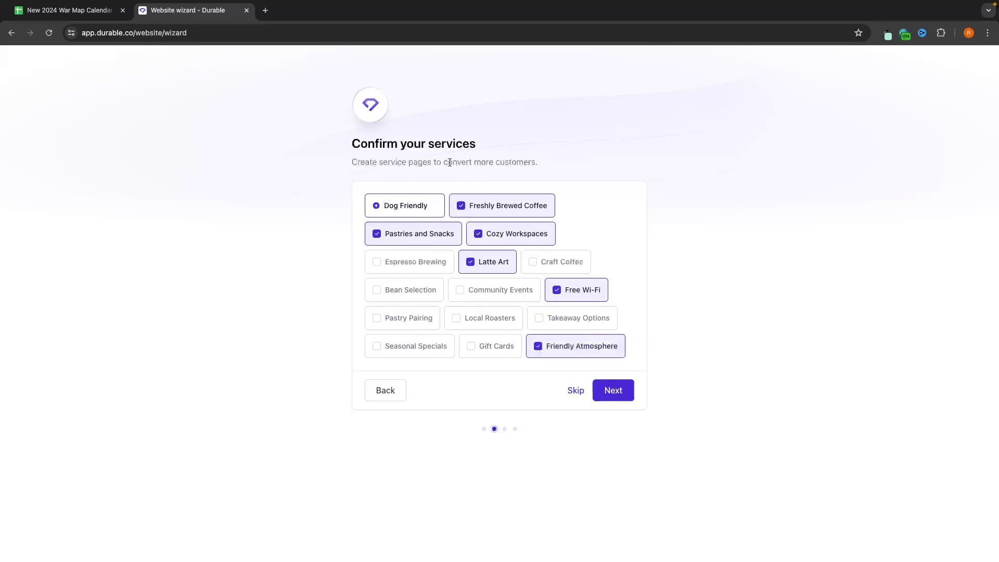
key("Return")
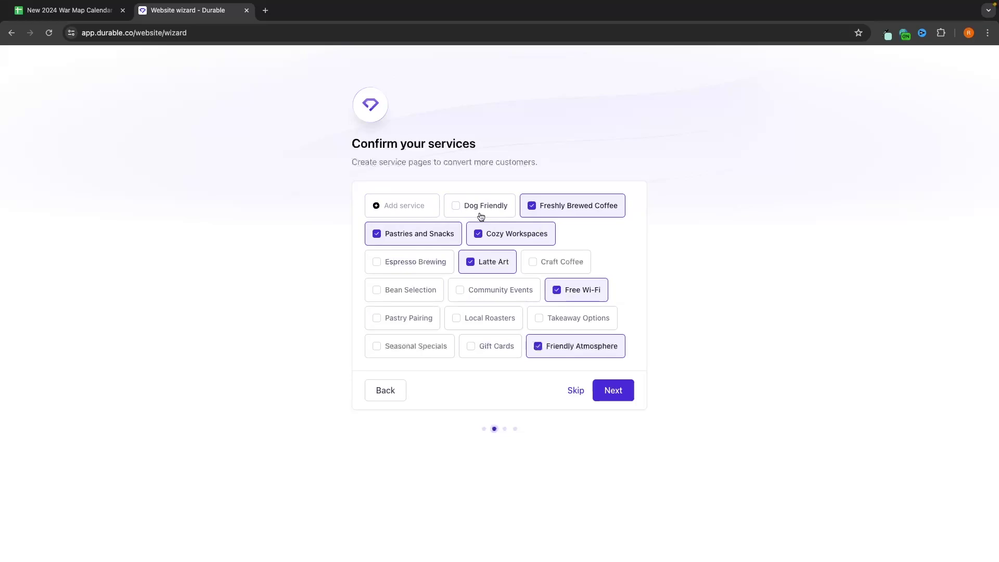
left_click(477, 217)
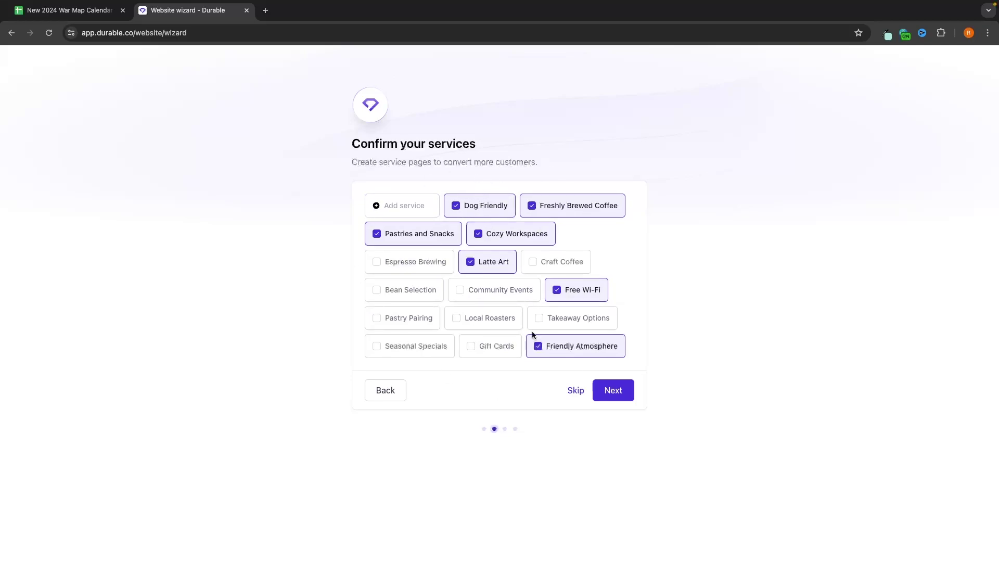
left_click(602, 390)
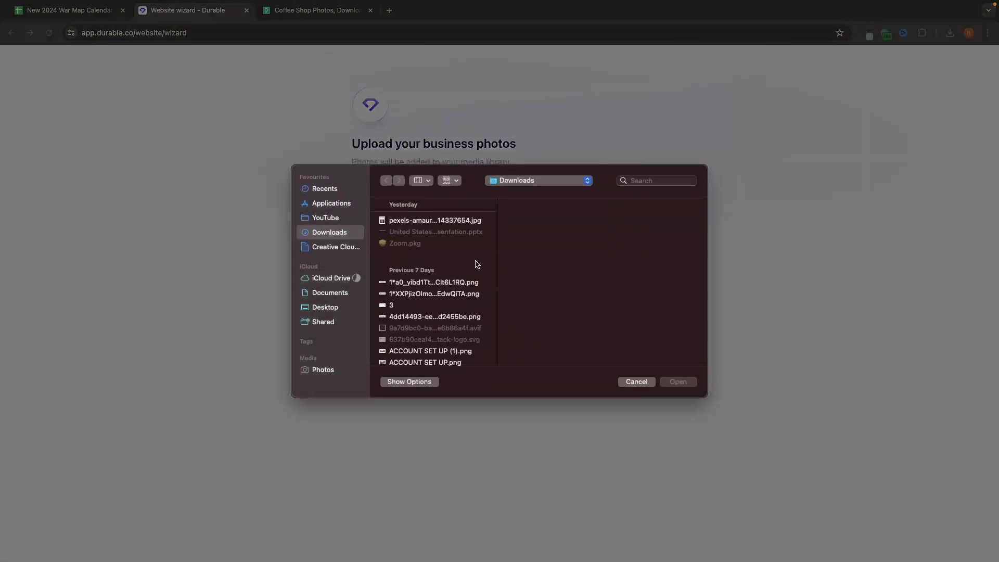
Step: Upload the six pexels coffee photos, add a Team page, and generate the site
left_click_drag(393, 289, 437, 221)
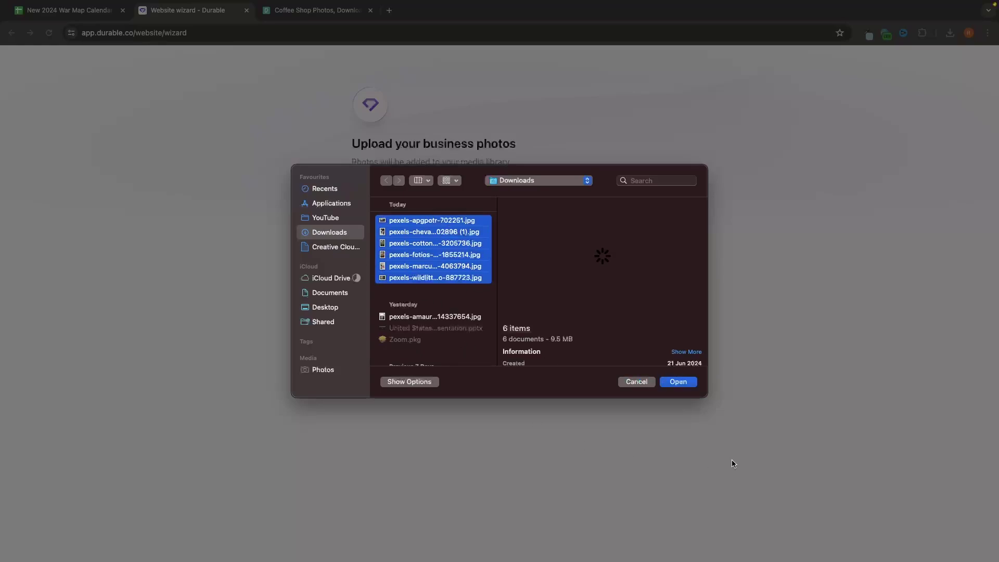
left_click(678, 382)
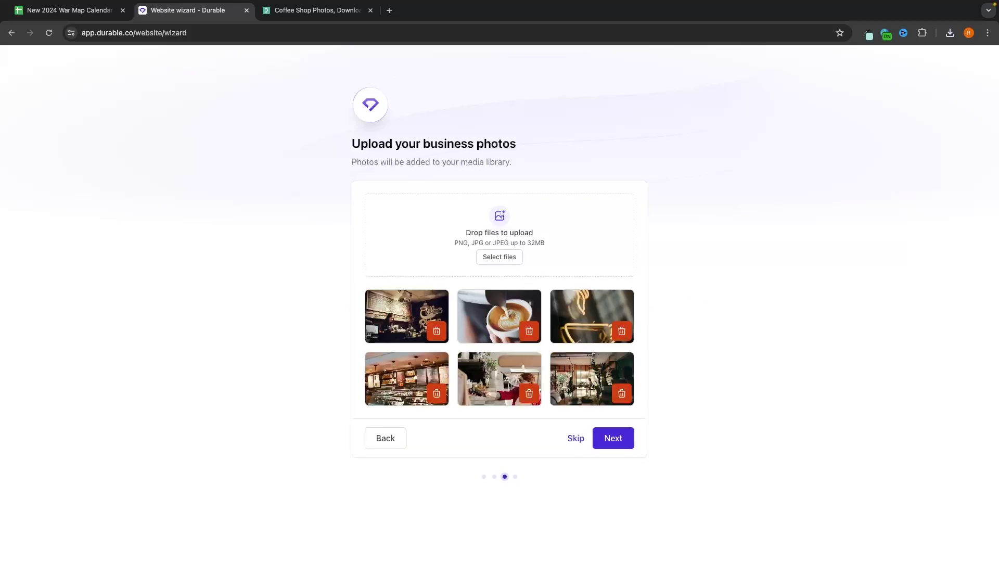
left_click(613, 438)
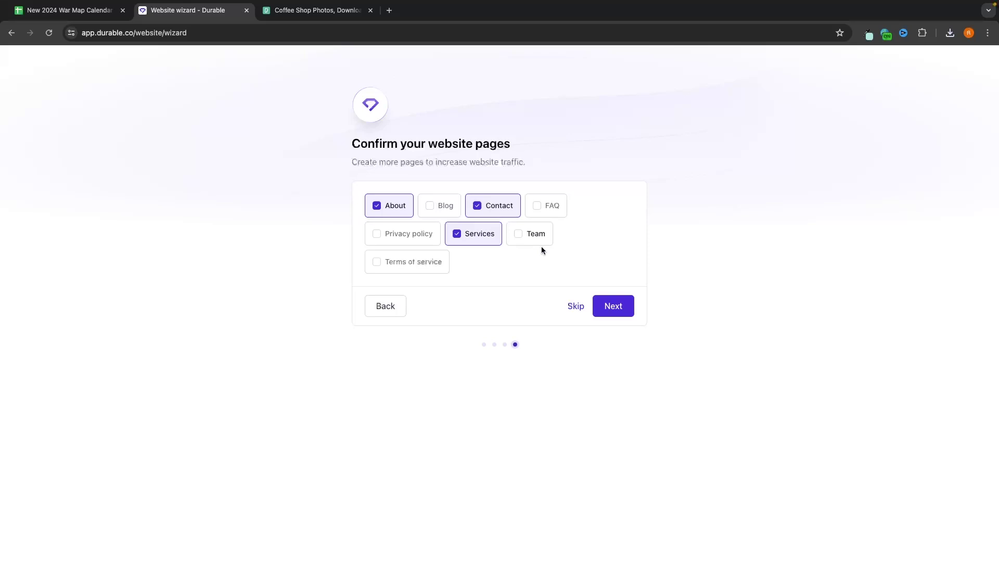
left_click(536, 233)
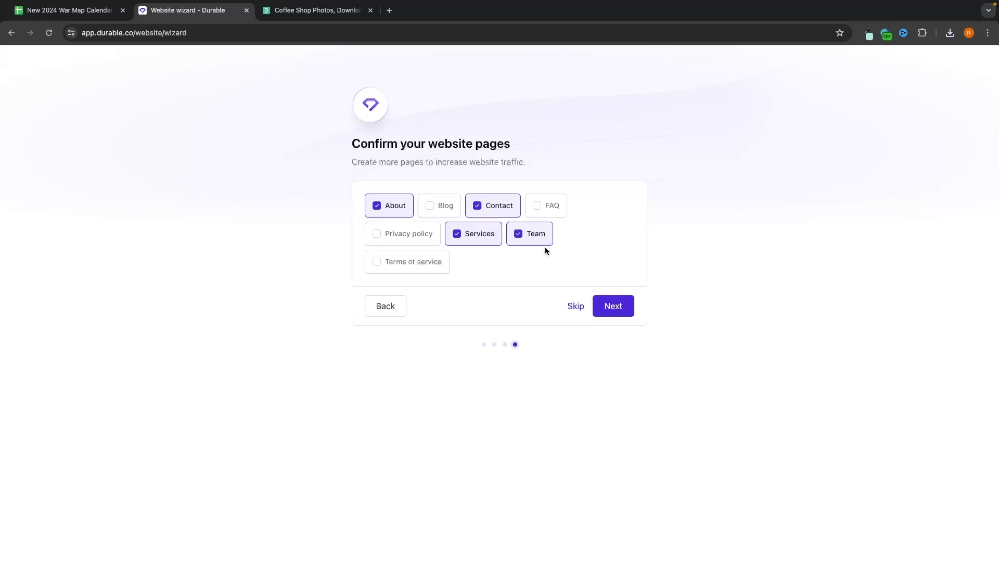
left_click(623, 313)
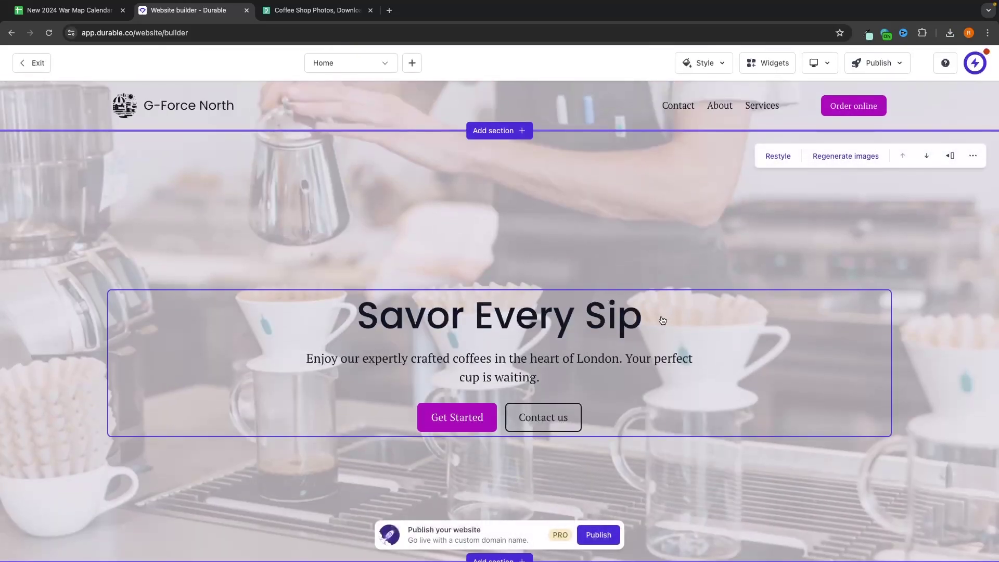
Step: Scroll through the generated G-Force North homepage preview and back to the Savor Every Sip hero
scroll(651, 201, "down", 10)
scroll(652, 201, "up", 10)
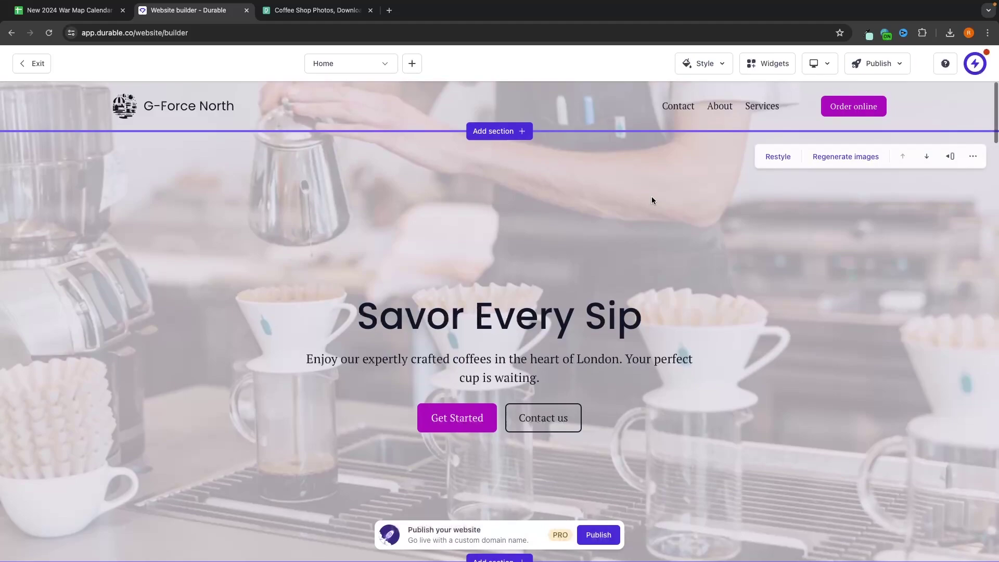
scroll(652, 201, "down", 10)
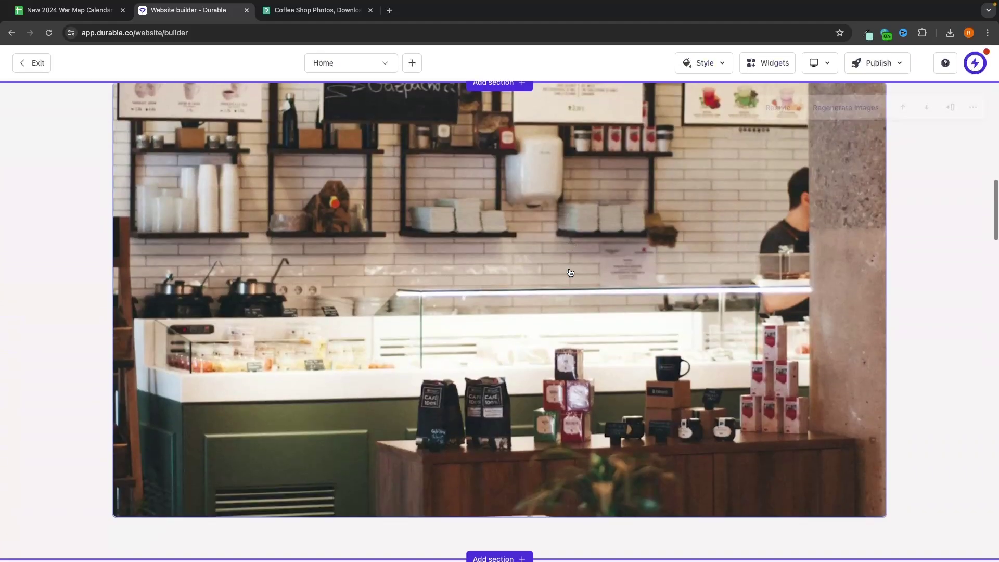
scroll(570, 273, "down", 10)
scroll(570, 272, "up", 8)
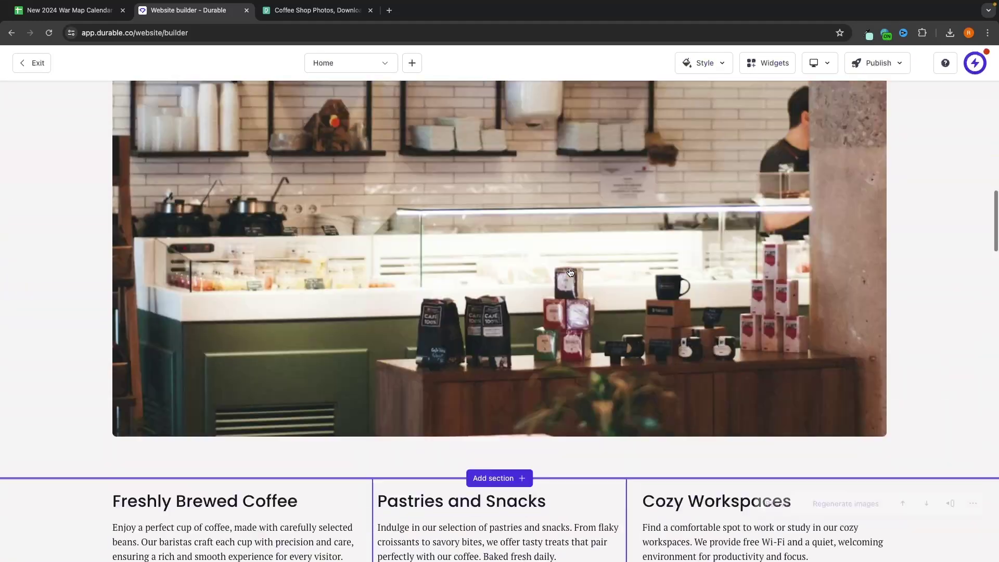
scroll(569, 271, "up", 15)
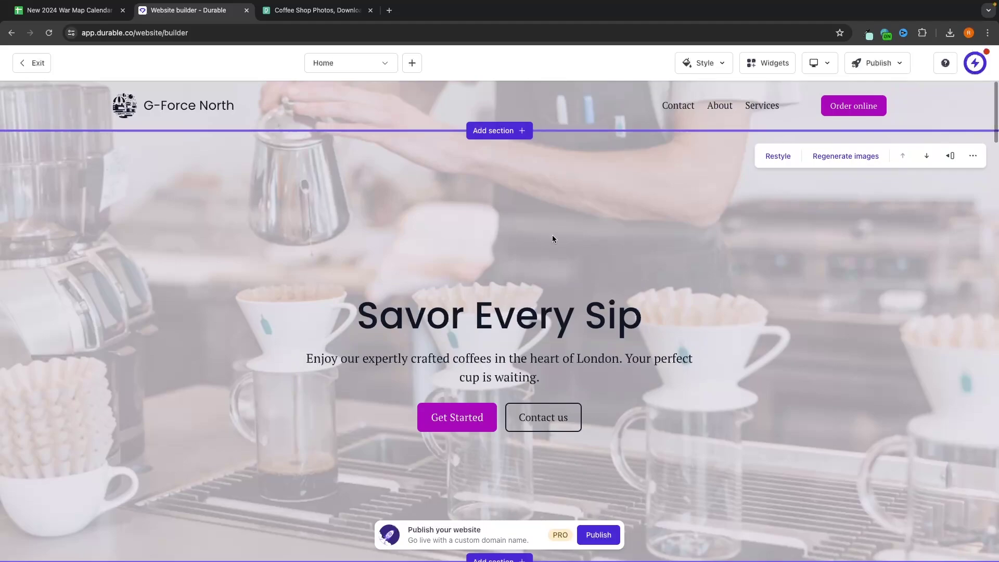
scroll(556, 238, "down", 1)
scroll(614, 243, "up", 1)
scroll(640, 174, "down", 1)
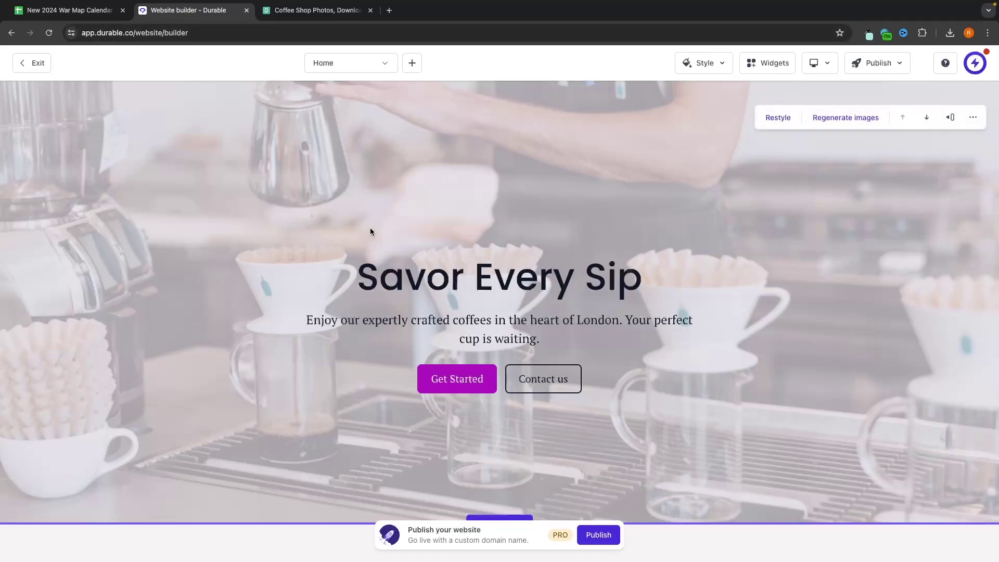
scroll(457, 198, "up", 2)
scroll(457, 201, "down", 1)
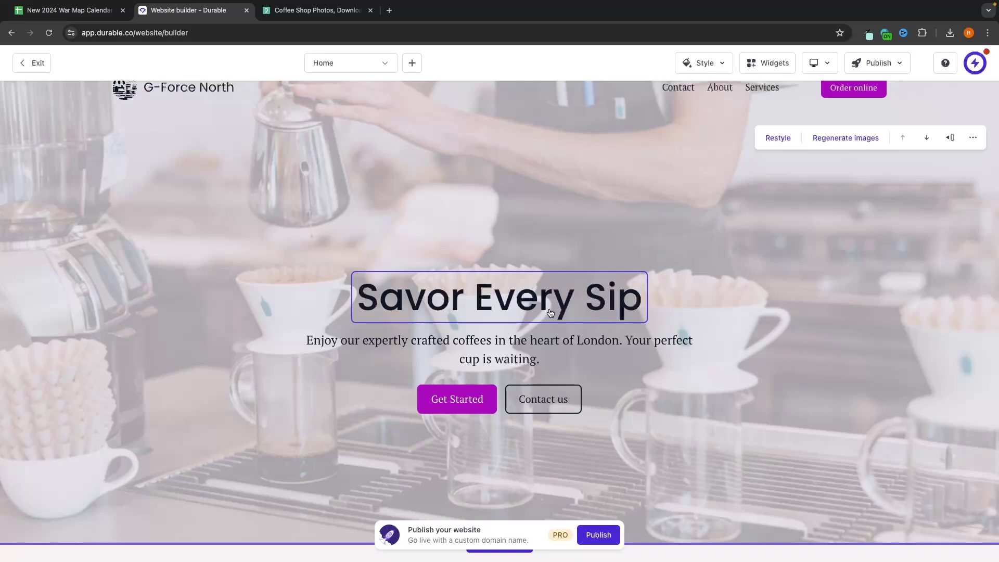
scroll(472, 361, "down", 2)
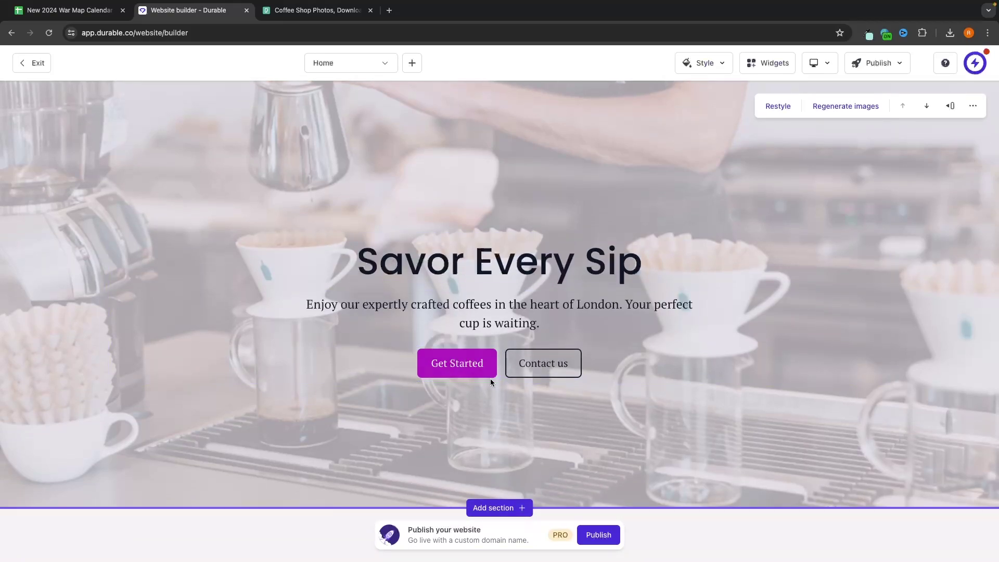
scroll(567, 378, "down", 3)
scroll(520, 339, "up", 5)
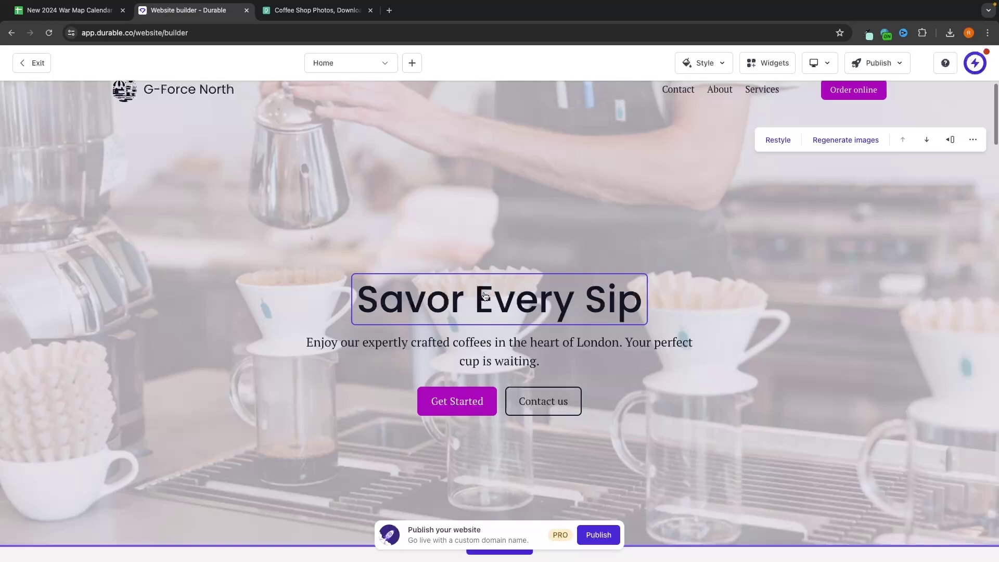
scroll(269, 193, "up", 1)
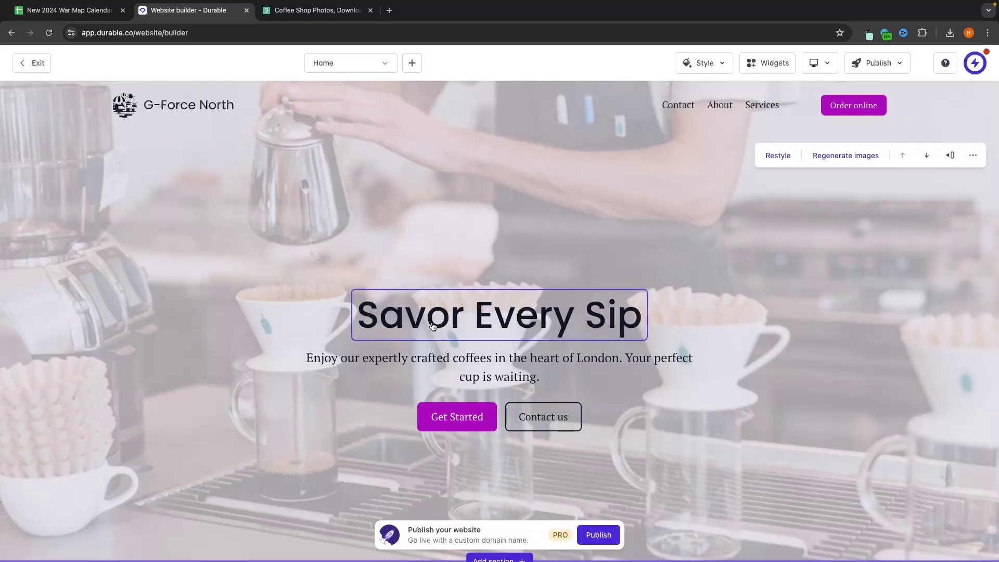
Step: Change the hero heading to 'London's Favorite Coffee Shop'
left_click(468, 311)
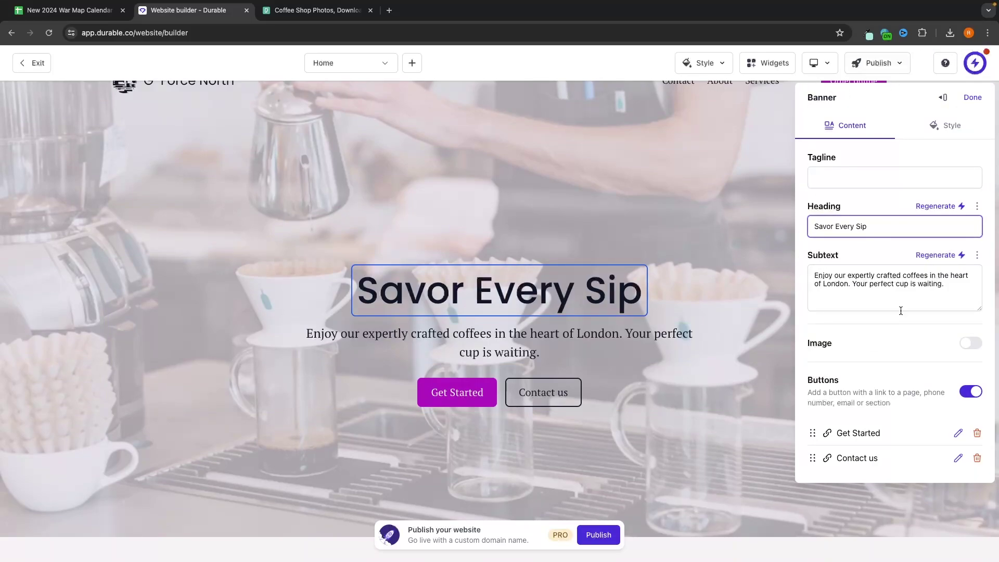
left_click_drag(866, 226, 785, 259)
type("Londons")
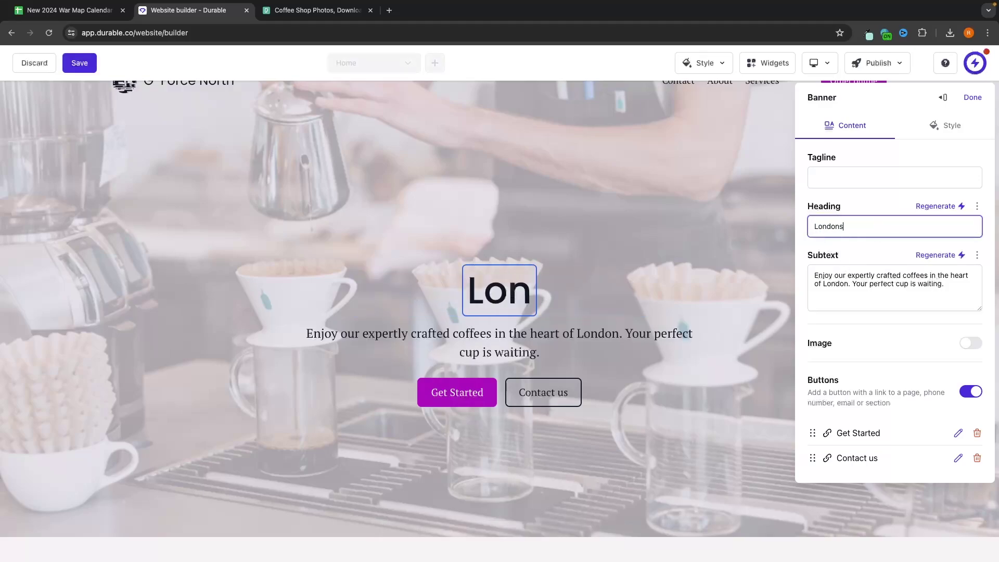
key("BackSpace")
type("'s Favorite Coffee Shop")
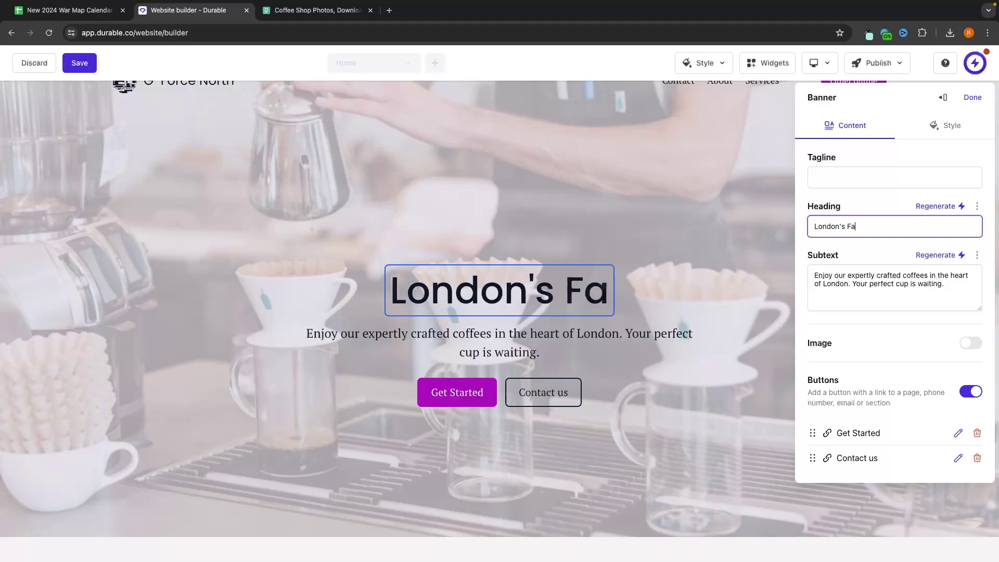
Step: Keep the hero subtext unchanged and delete the Contact us button
triple_click(834, 283)
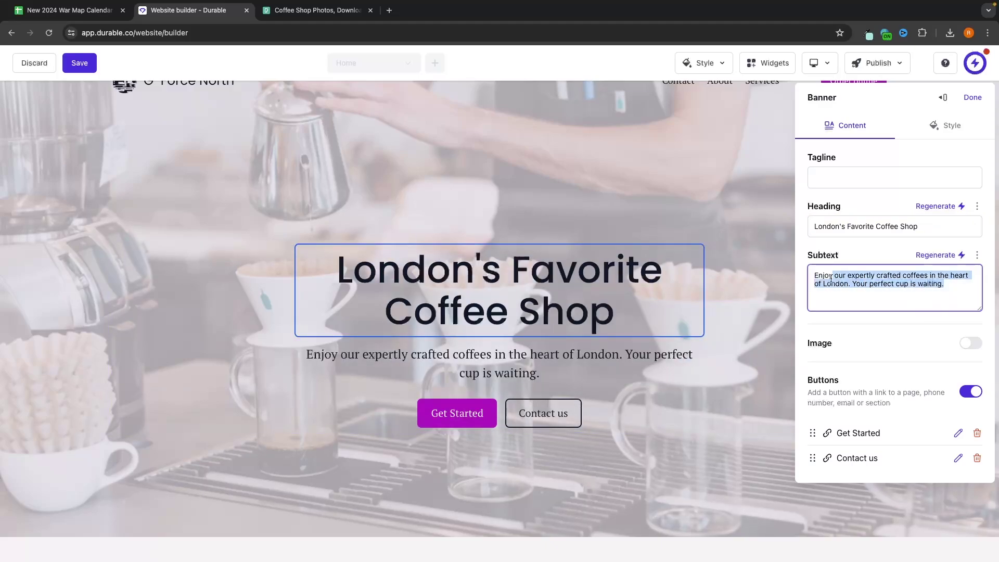
left_click(856, 256)
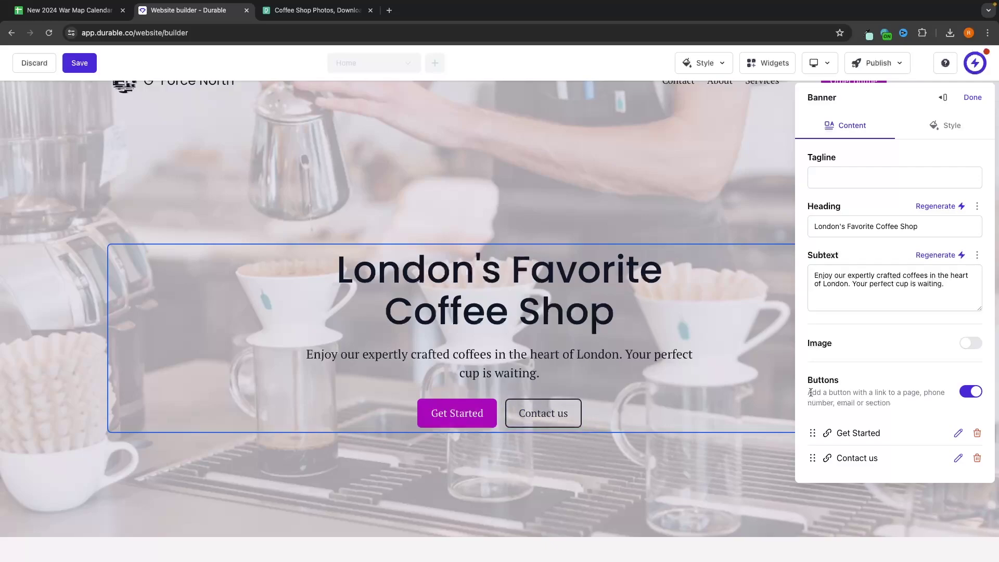
left_click(977, 459)
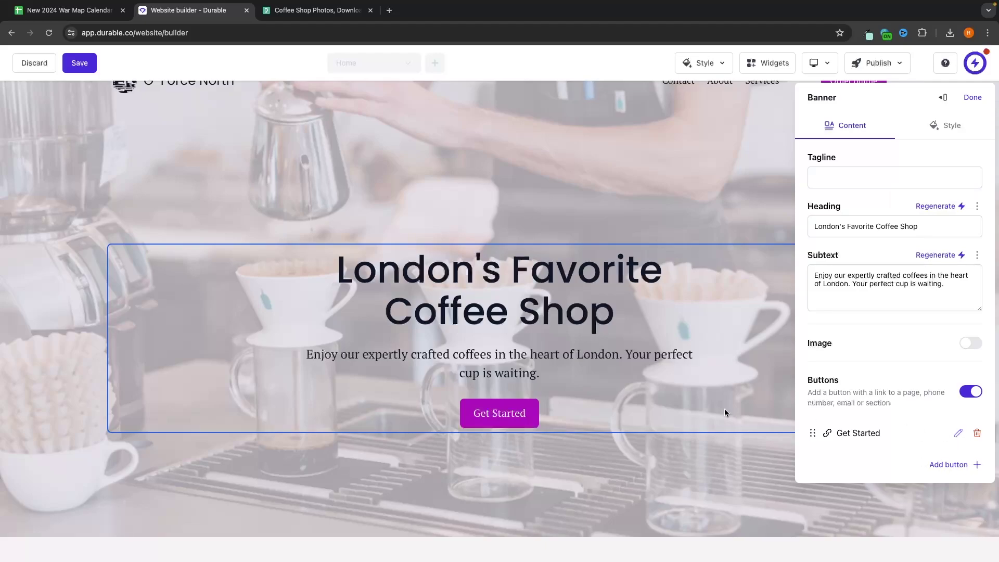
Step: Set the Get Started button's link type to Page and point it at Services
left_click(517, 414)
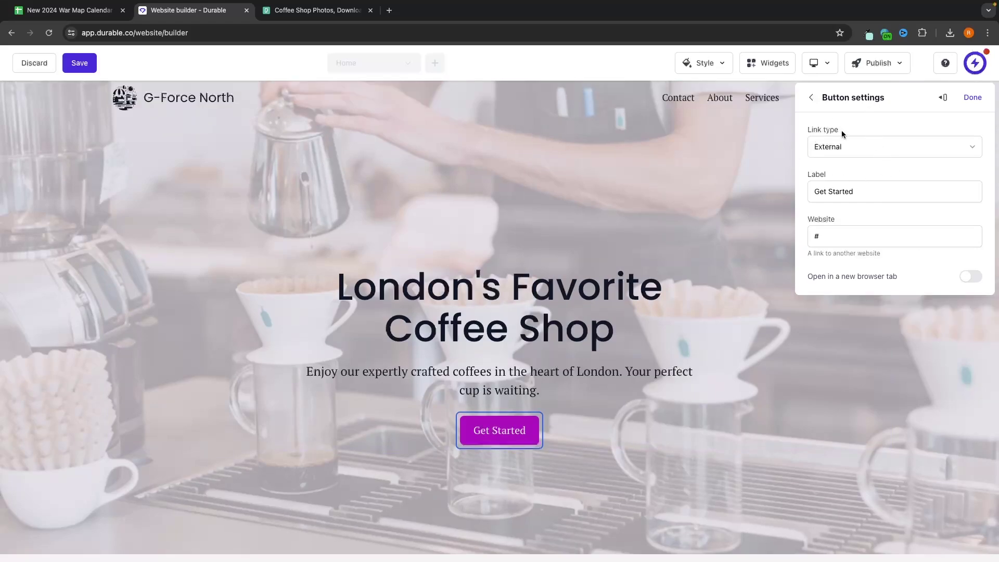
left_click(845, 145)
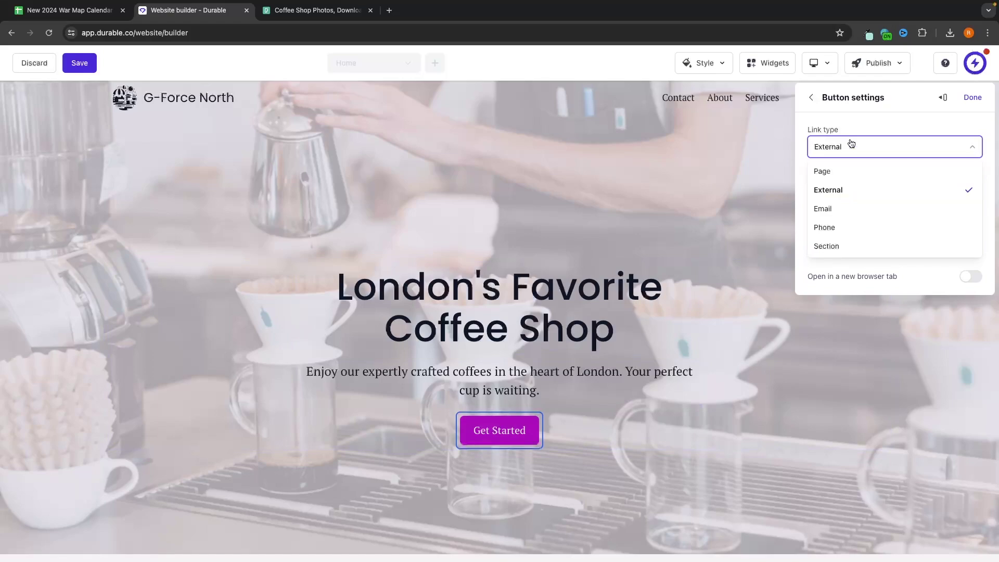
left_click(841, 172)
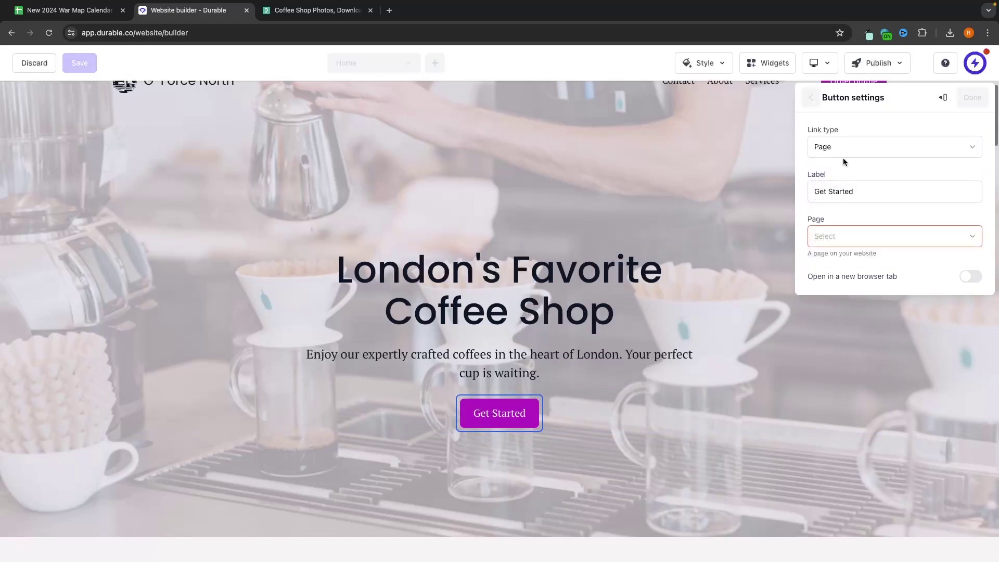
left_click(852, 232)
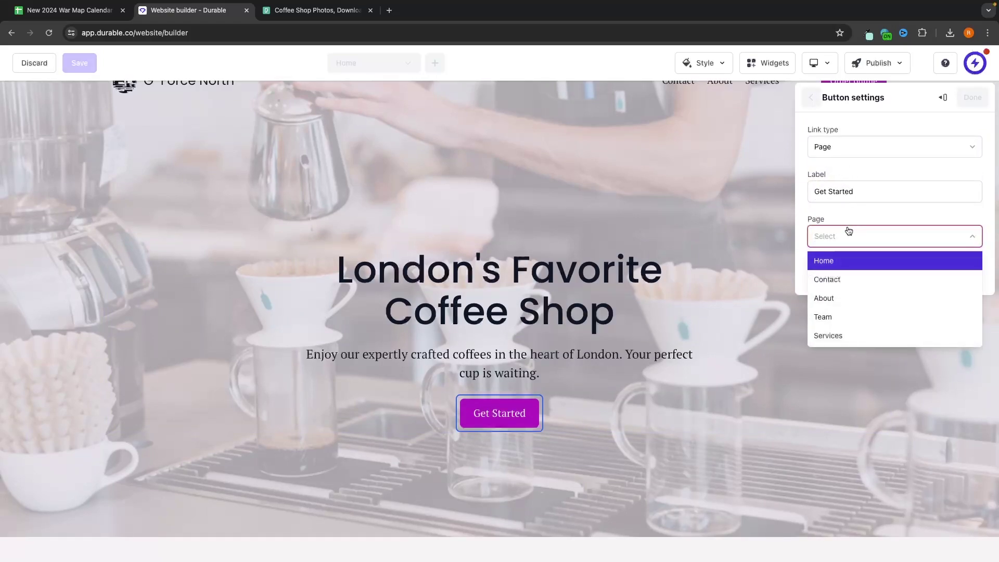
left_click(836, 336)
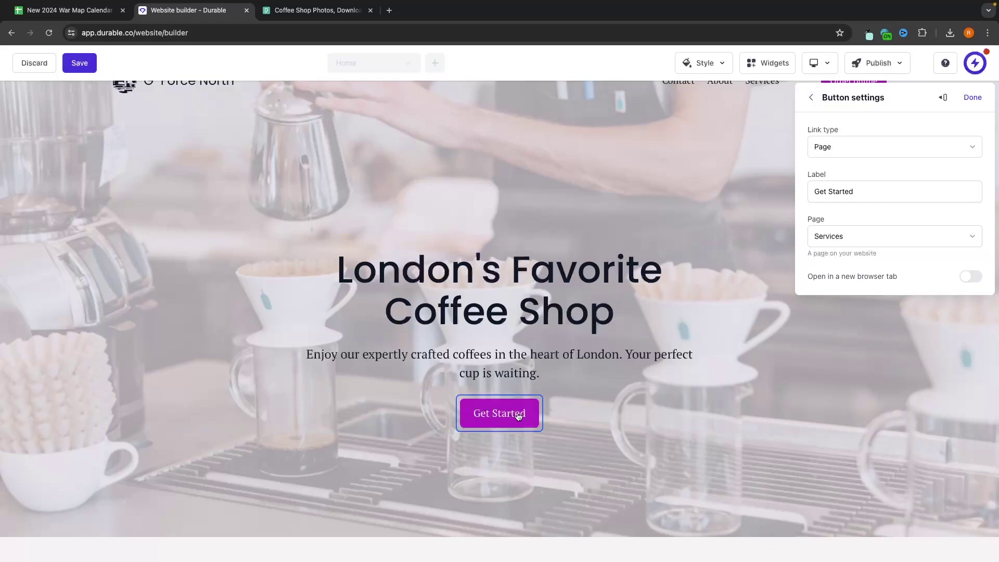
scroll(588, 392, "up", 1)
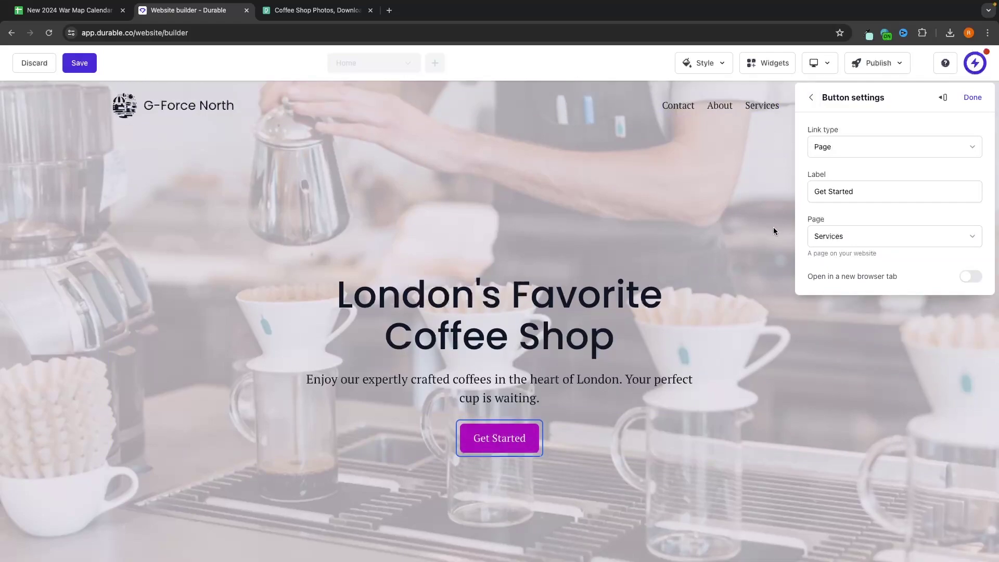
left_click(973, 97)
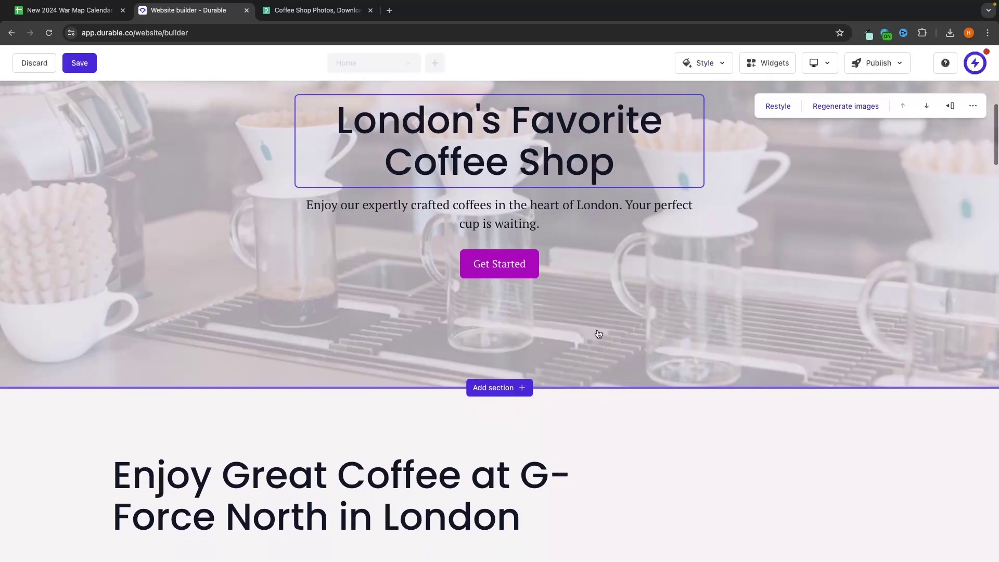
Step: Inspect the Enjoy Great Coffee heading and paragraph in the Text panel
scroll(599, 334, "down", 5)
left_click(449, 278)
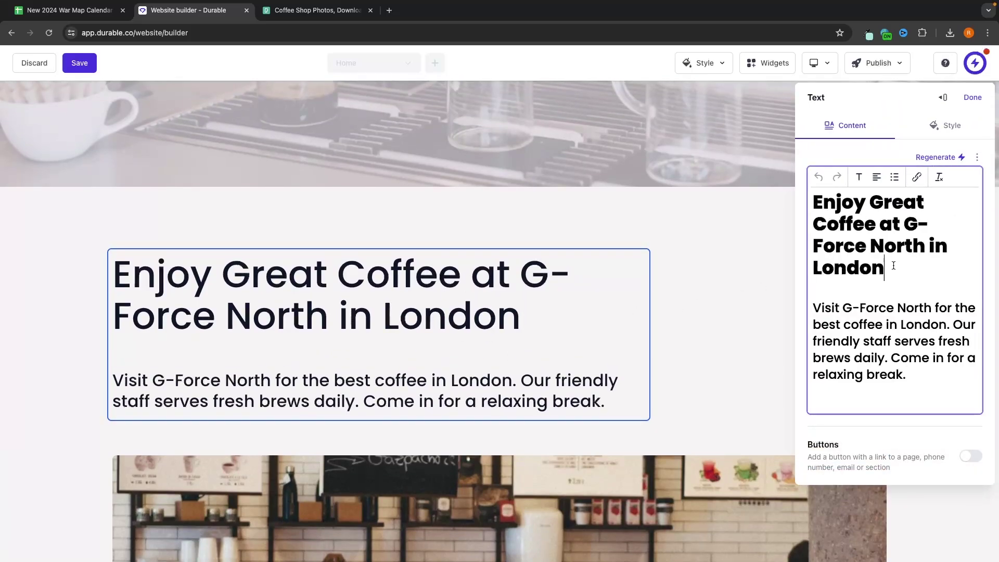
left_click_drag(893, 266, 801, 205)
left_click_drag(918, 382, 794, 298)
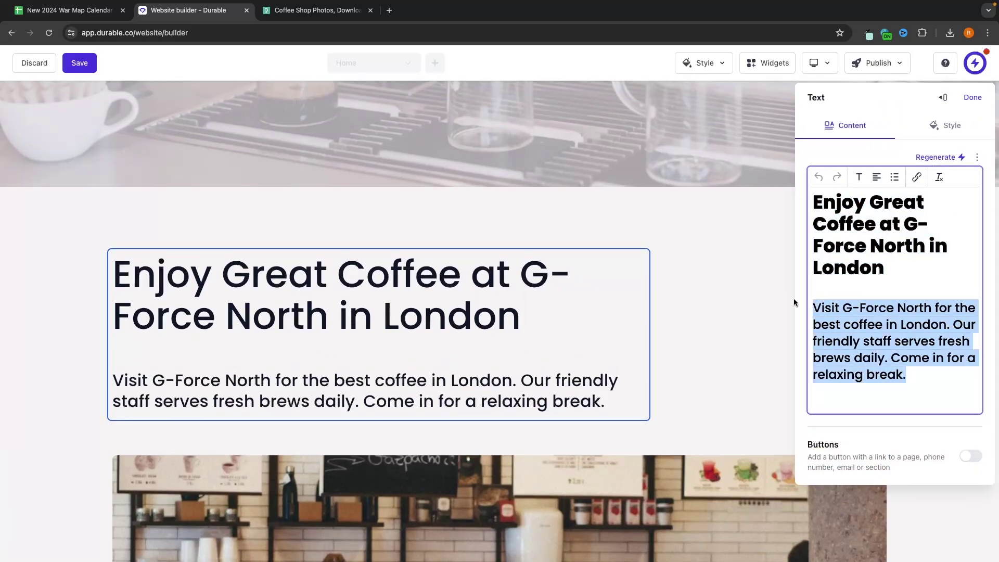
left_click(763, 252)
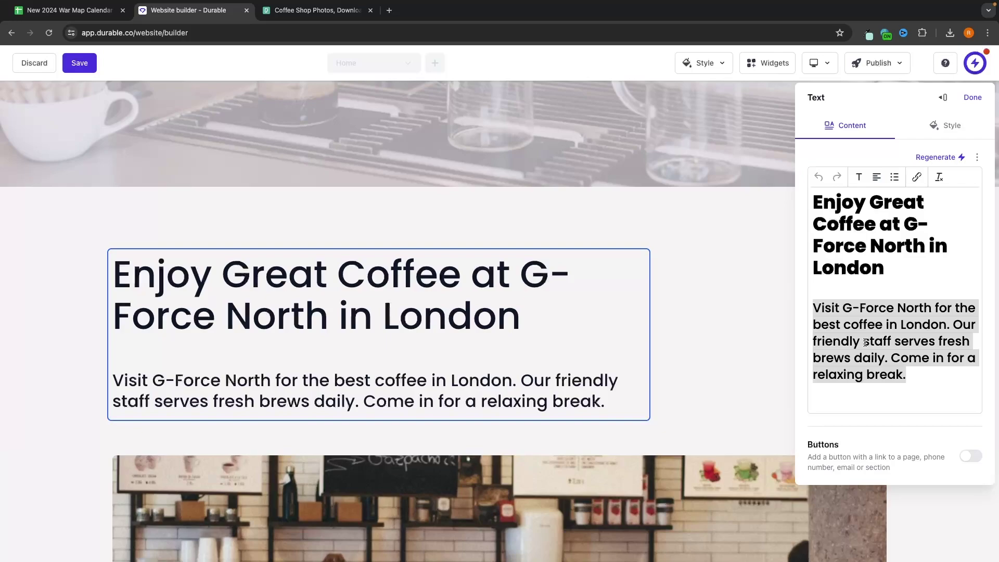
Step: Select the coffee-counter photo below the Enjoy Great Coffee text to show its settings
scroll(751, 282, "down", 4)
scroll(751, 283, "down", 3)
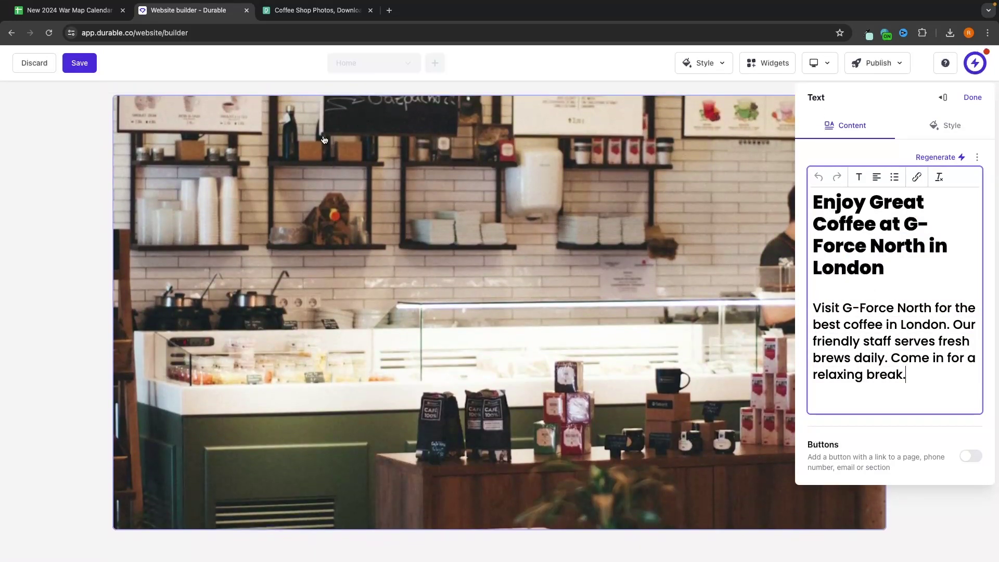
scroll(314, 154, "up", 6)
scroll(409, 292, "down", 5)
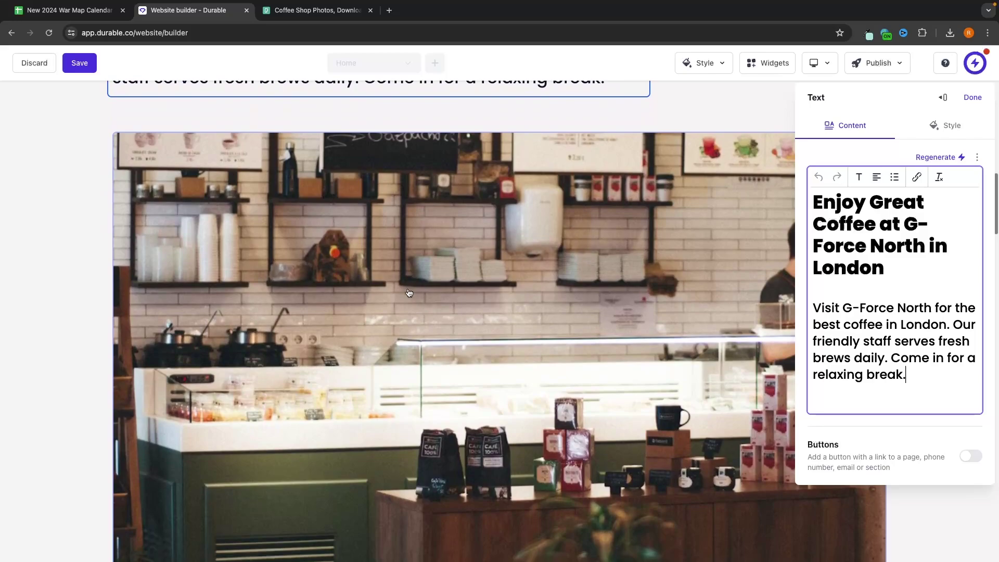
left_click(409, 292)
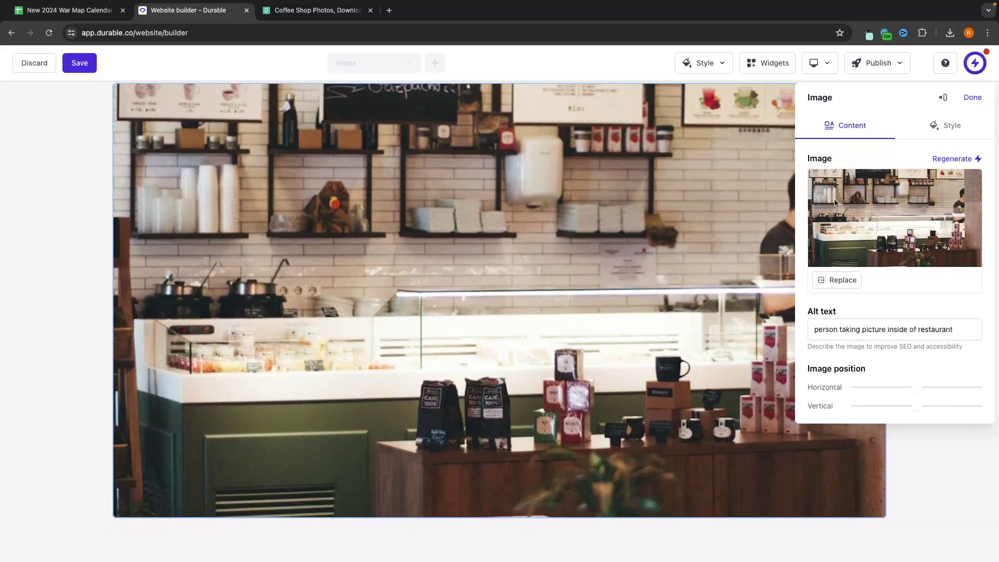
Step: Replace the counter photo with the Shutterstock barista holding a coffee cup image
left_click(840, 281)
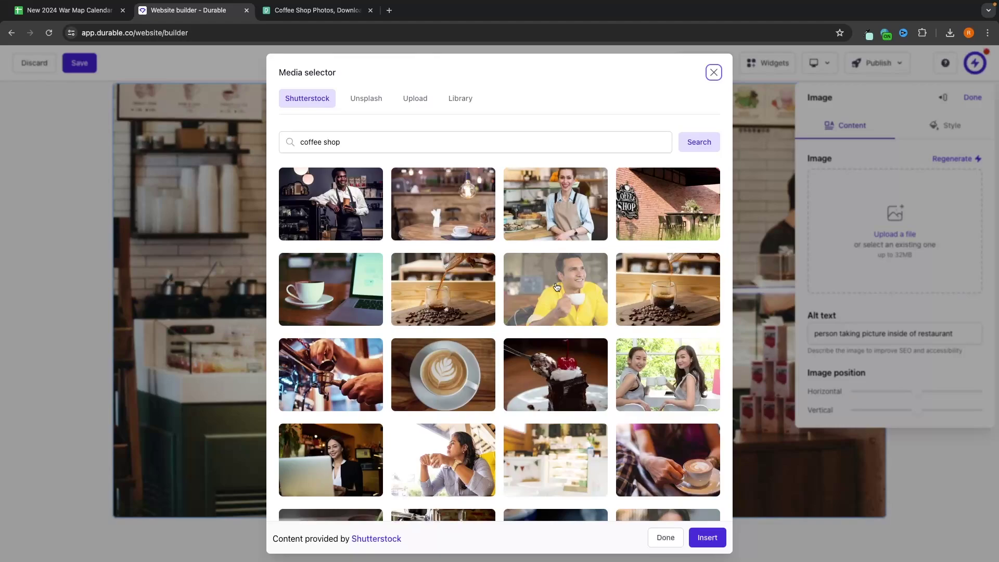
left_click(408, 101)
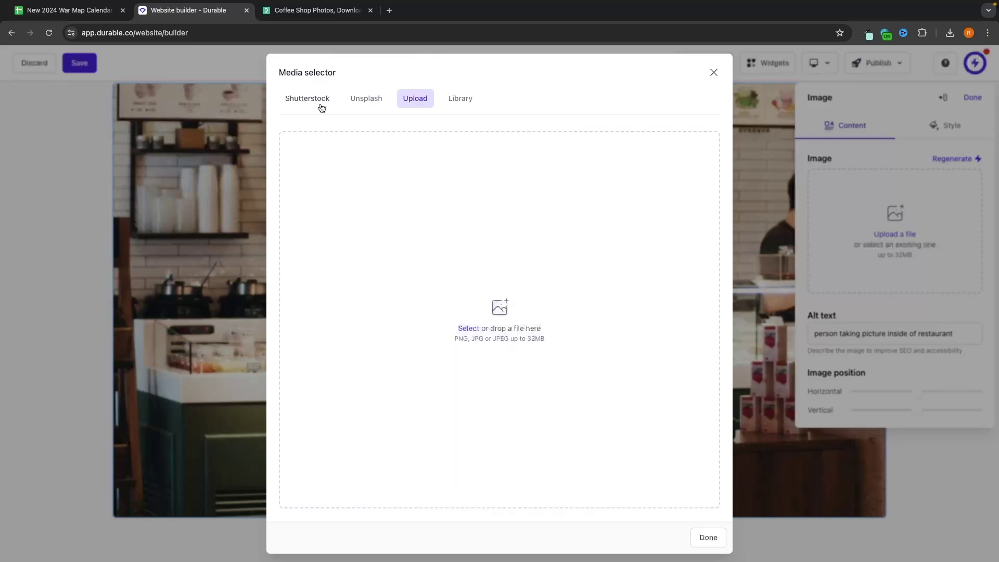
left_click(318, 103)
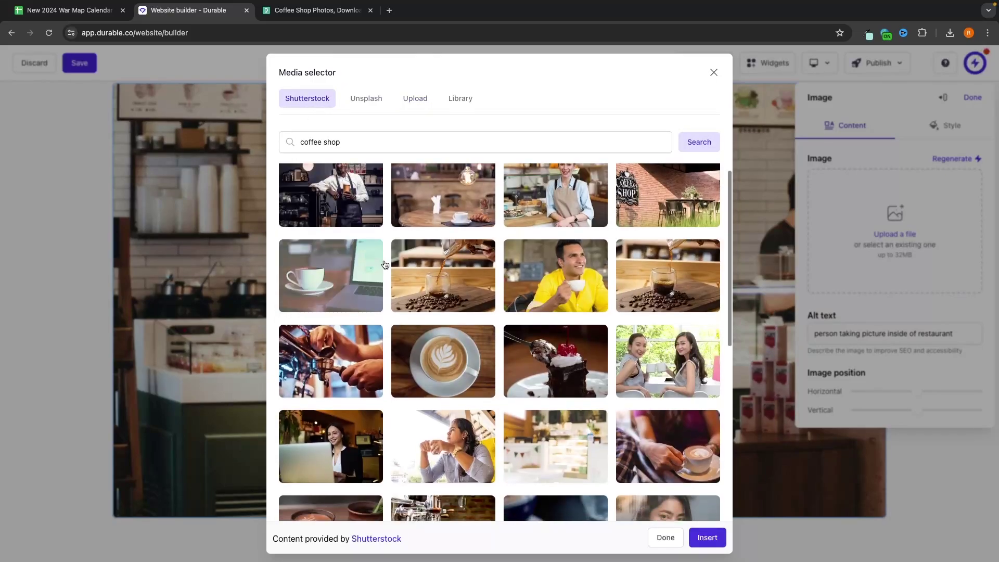
left_click(708, 537)
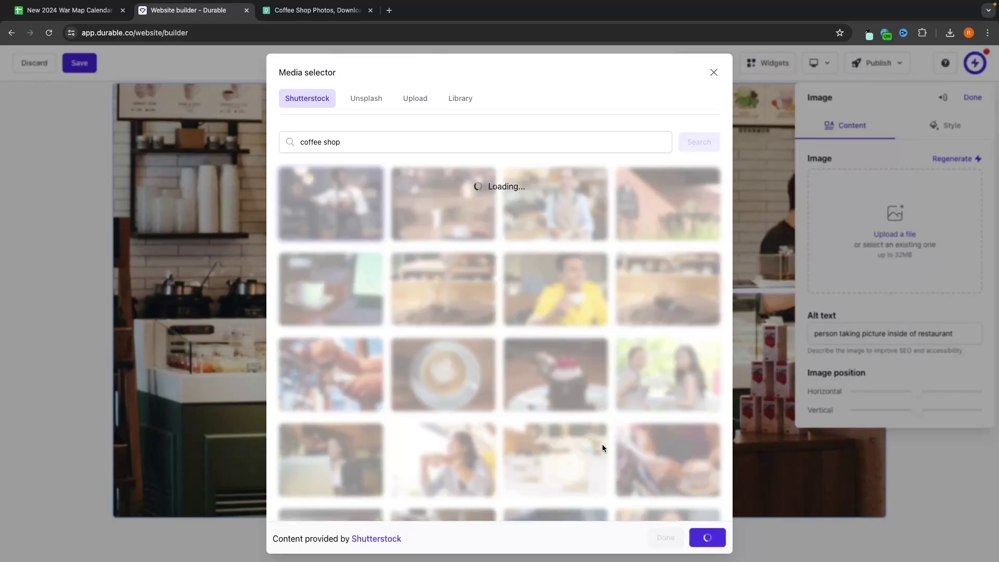
Step: Browse the barista photo's Style options, toggling with Content and ending on Style
scroll(400, 220, "down", 1)
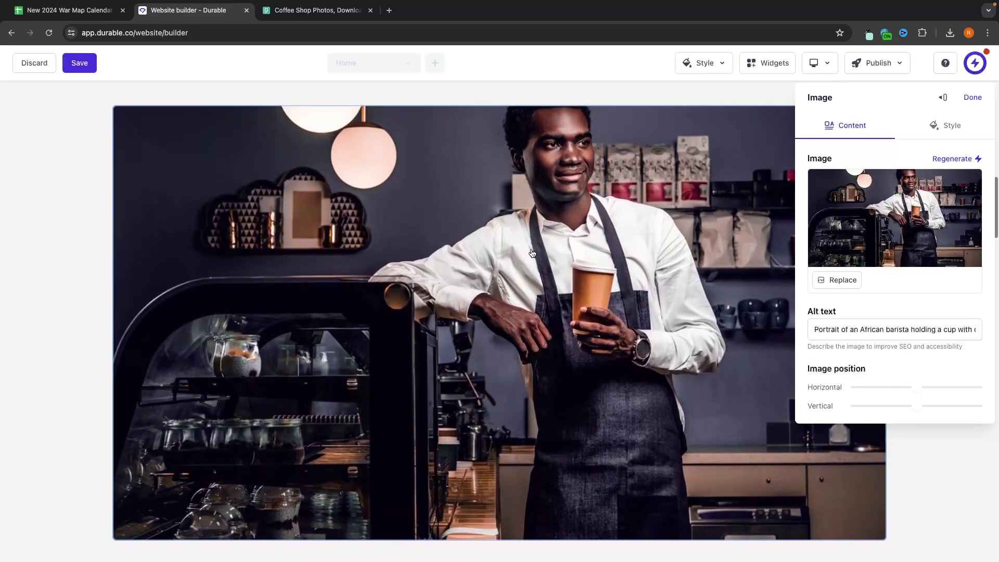
left_click(948, 125)
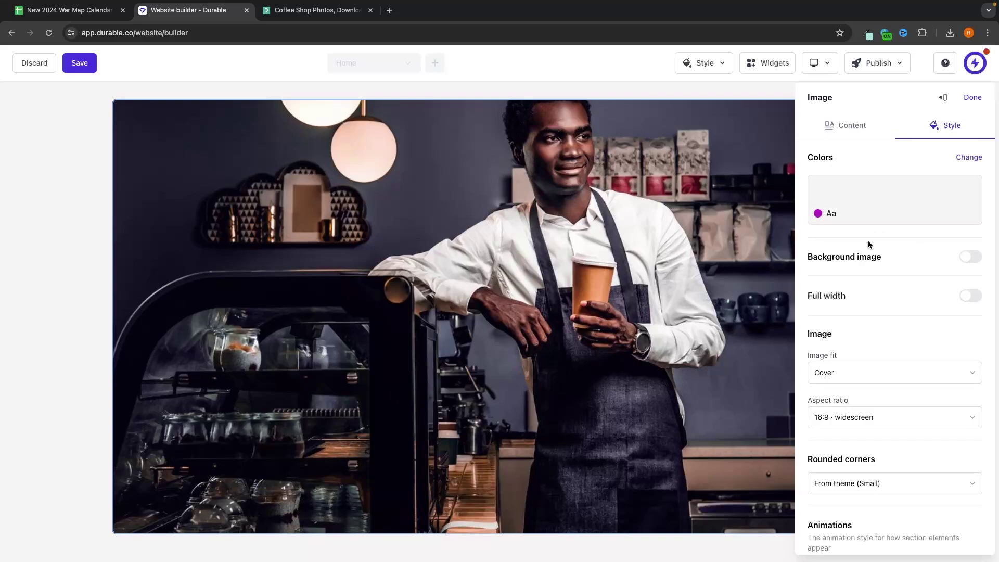
scroll(868, 240, "down", 3)
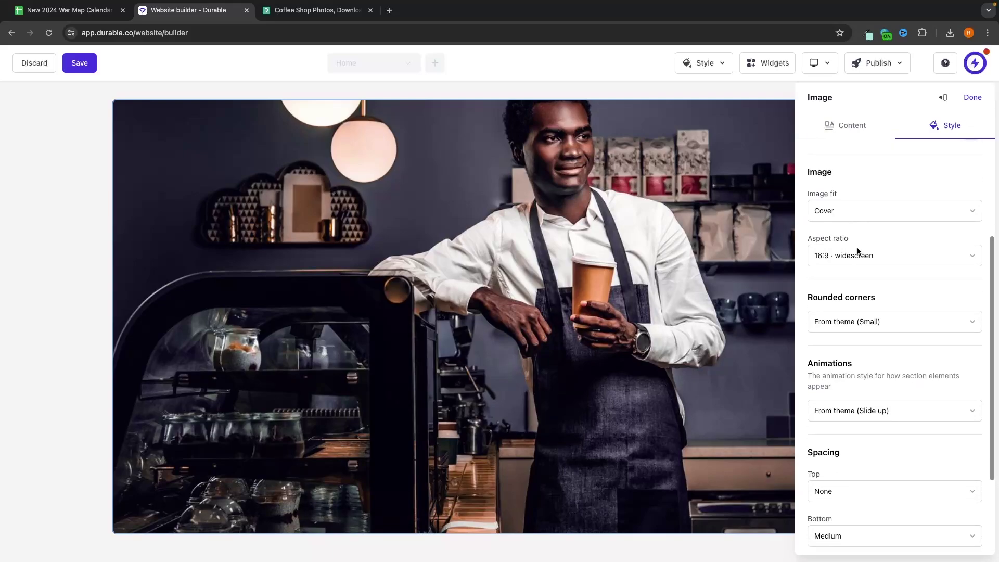
scroll(858, 292, "up", 3)
scroll(832, 312, "down", 2)
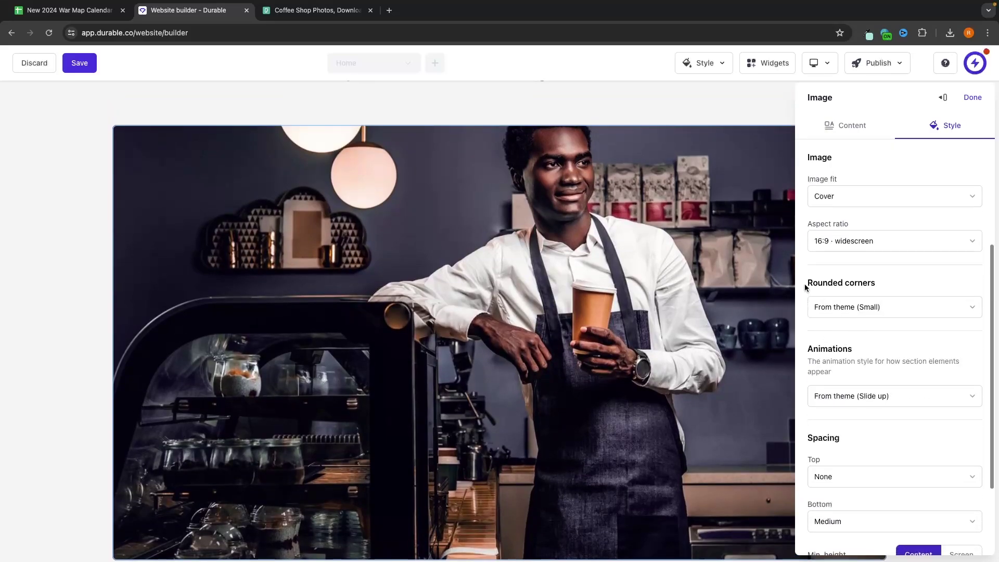
scroll(880, 333, "down", 1)
scroll(845, 379, "down", 2)
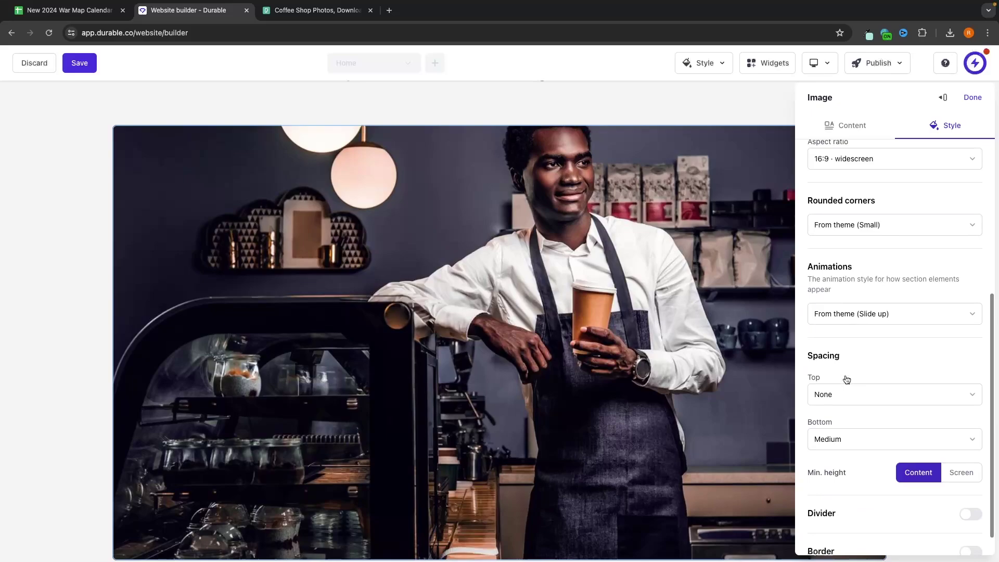
scroll(852, 393, "up", 5)
left_click(853, 125)
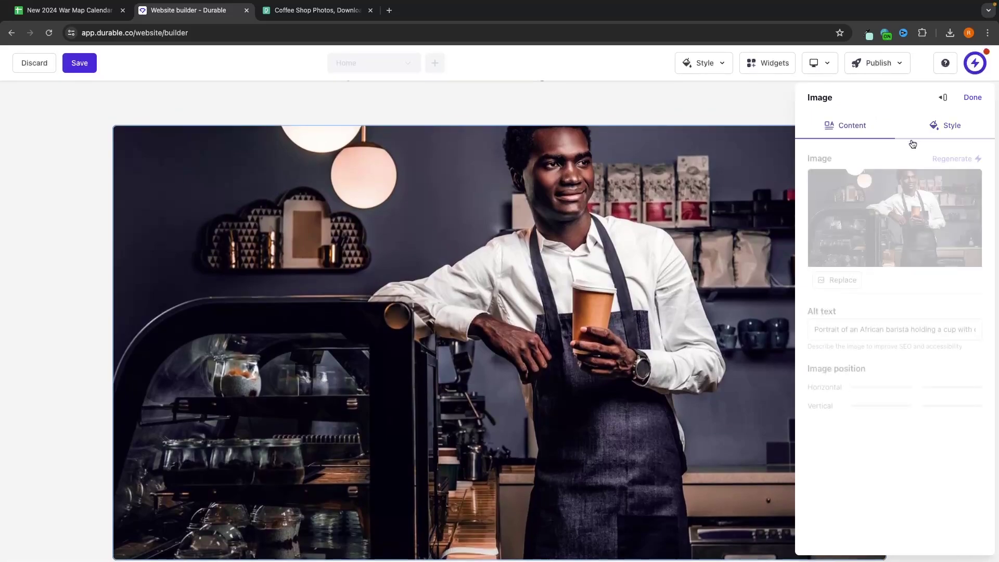
left_click(943, 134)
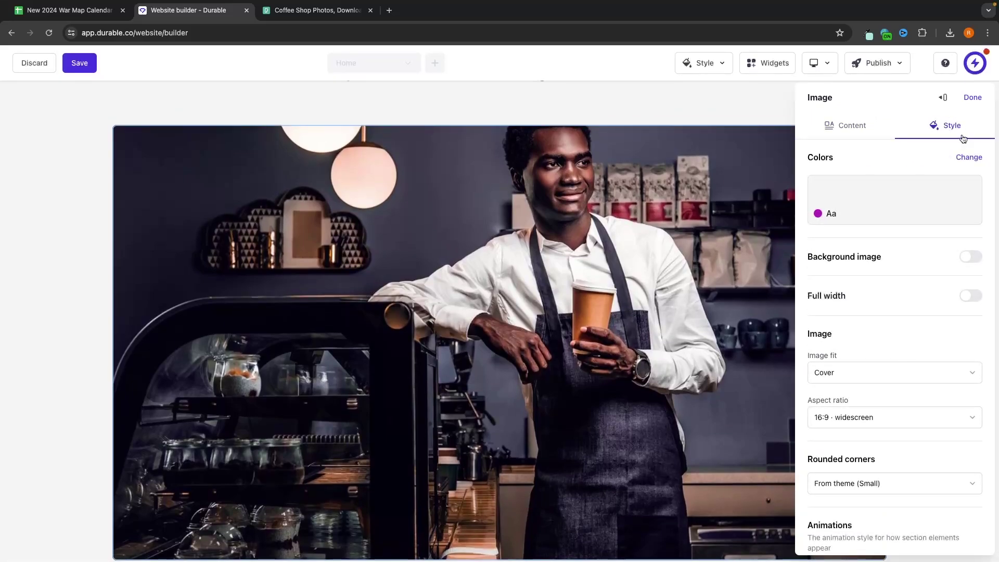
left_click(844, 129)
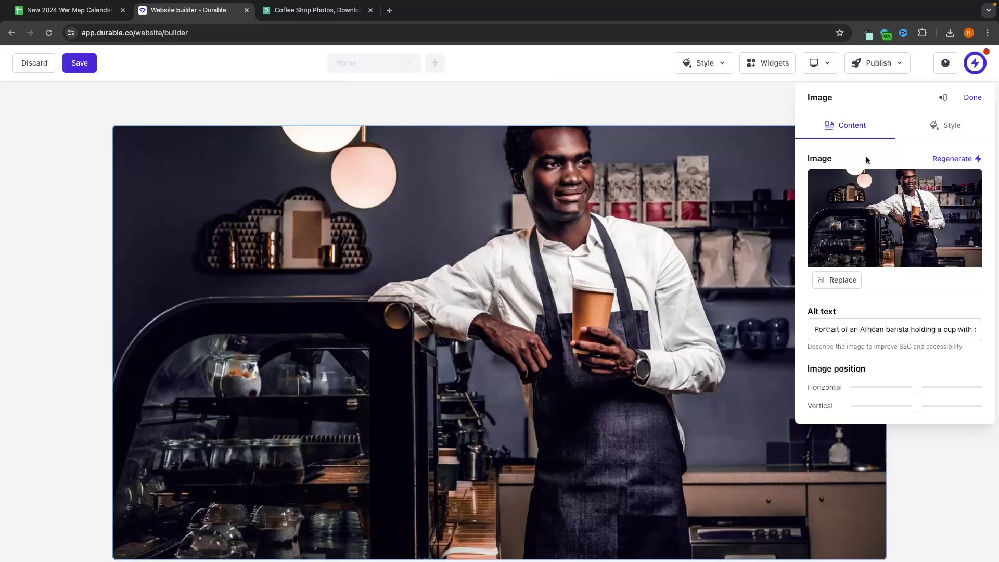
left_click(948, 126)
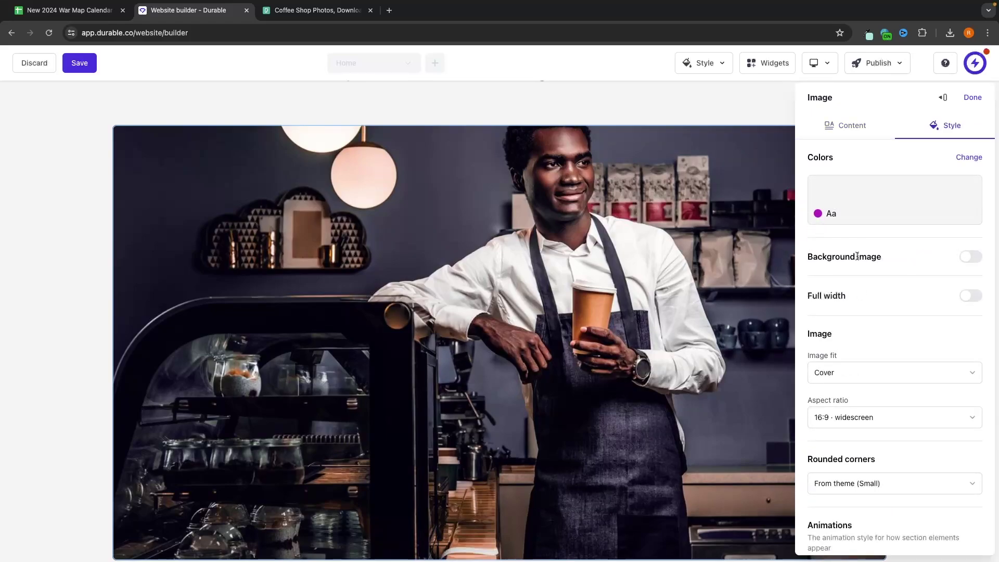
Step: Close the restaurant photo's Image panel and scroll back to the London's Favorite Coffee Shop hero
scroll(909, 178, "down", 12)
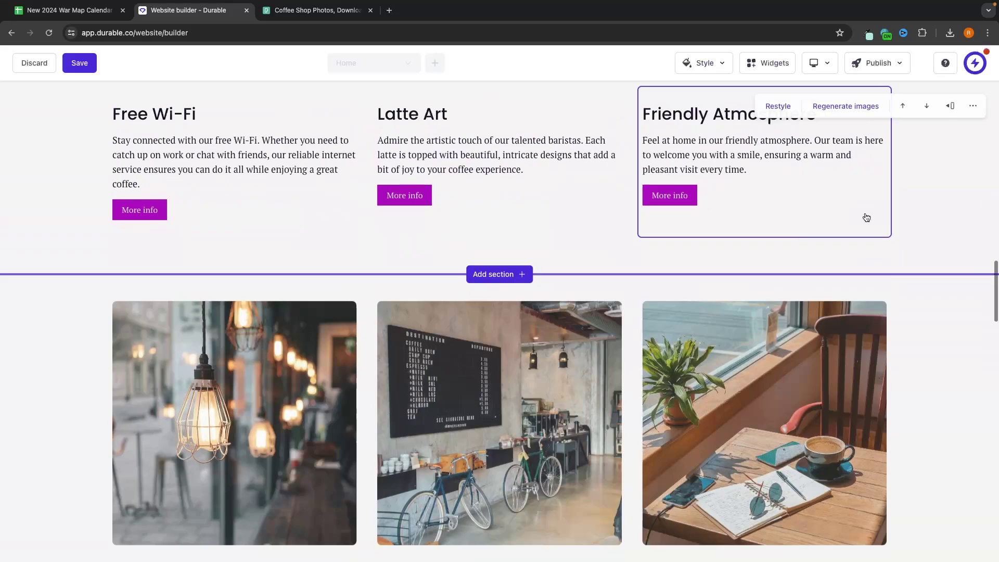
scroll(866, 216, "up", 5)
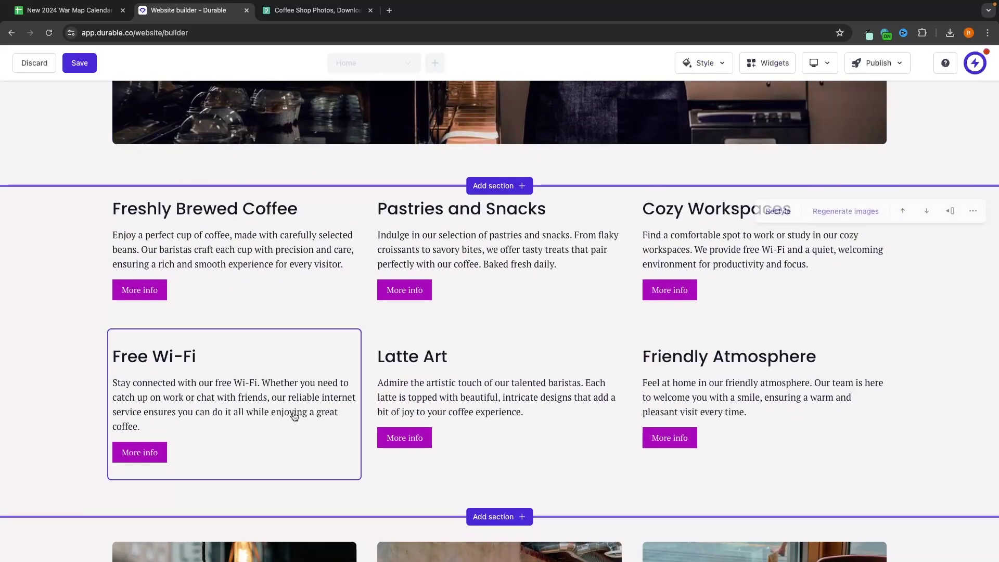
scroll(569, 326, "down", 1)
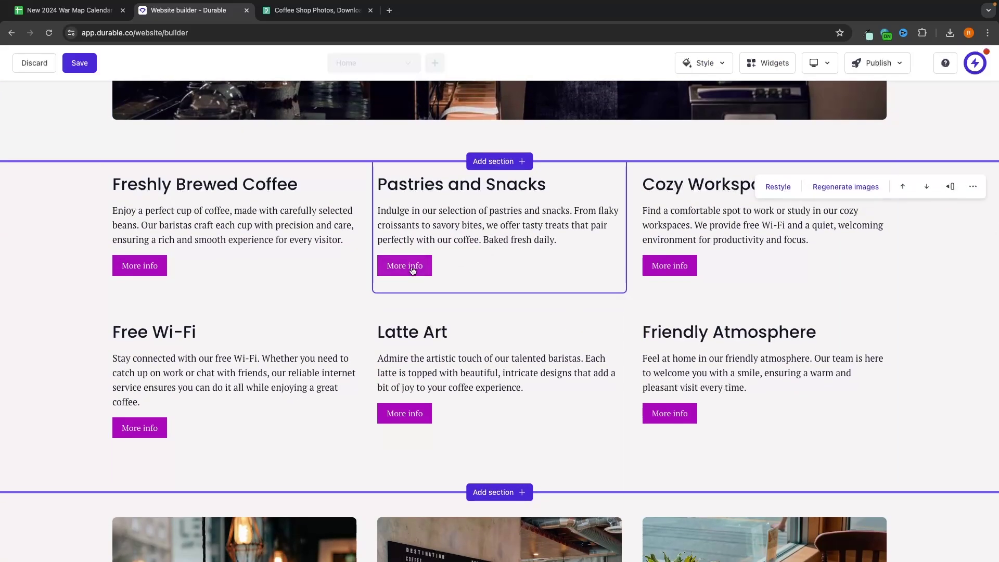
scroll(469, 292, "down", 12)
left_click(549, 321)
scroll(549, 321, "down", 4)
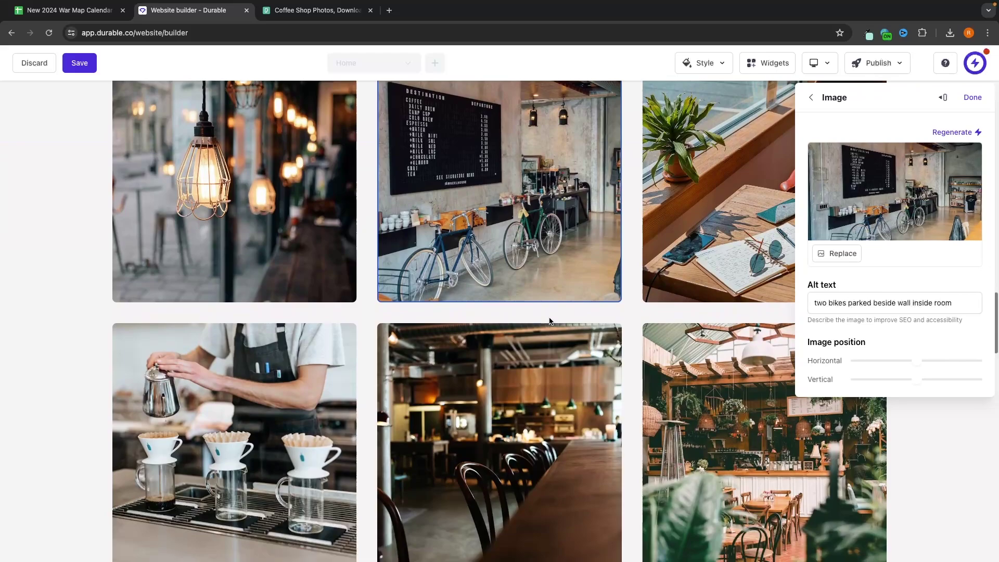
left_click(495, 381)
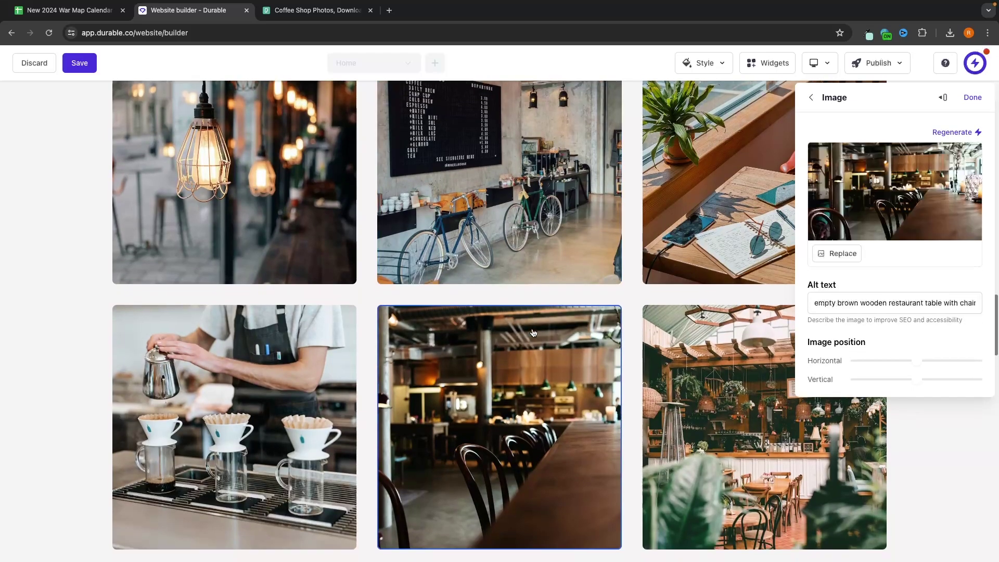
scroll(530, 328, "down", 6)
scroll(582, 233, "down", 1)
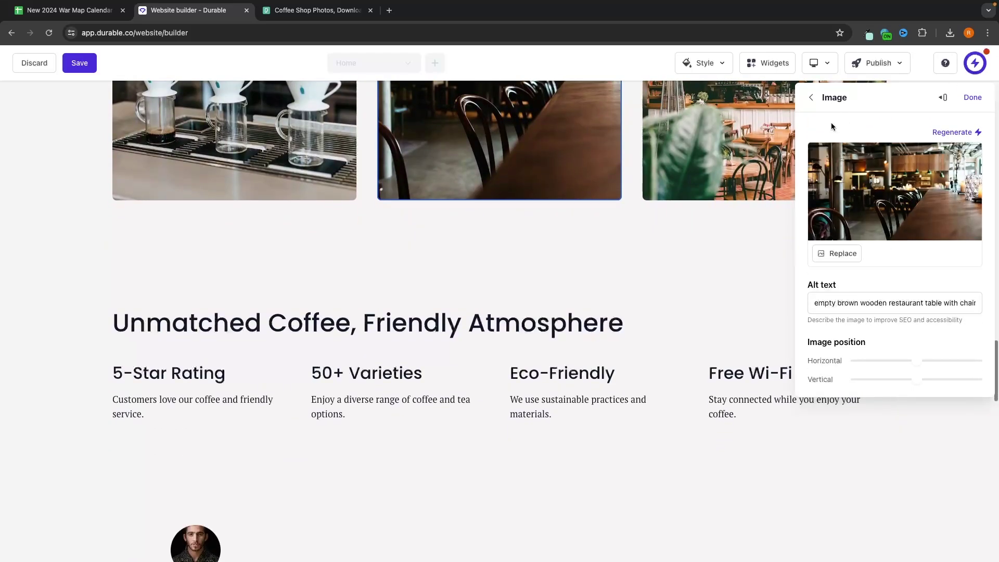
left_click(972, 97)
scroll(874, 215, "up", 20)
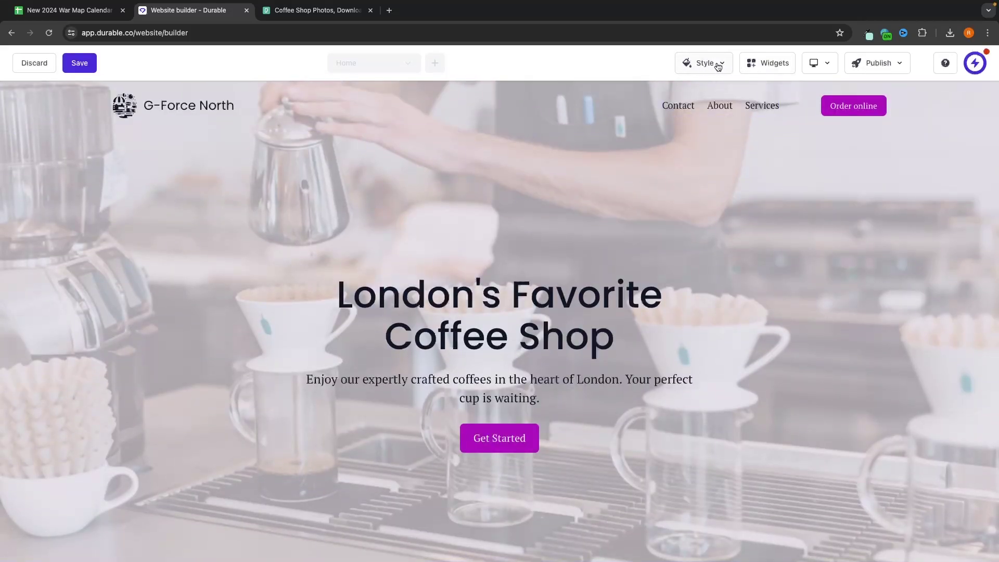
Step: Open the Style colour palette settings and glance at the custom colour slots
left_click(718, 66)
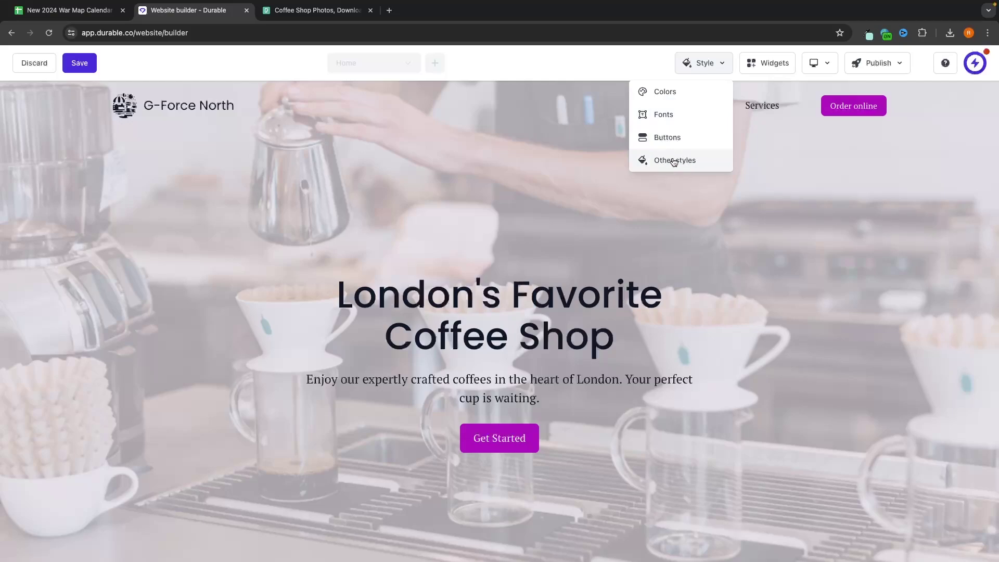
left_click(670, 95)
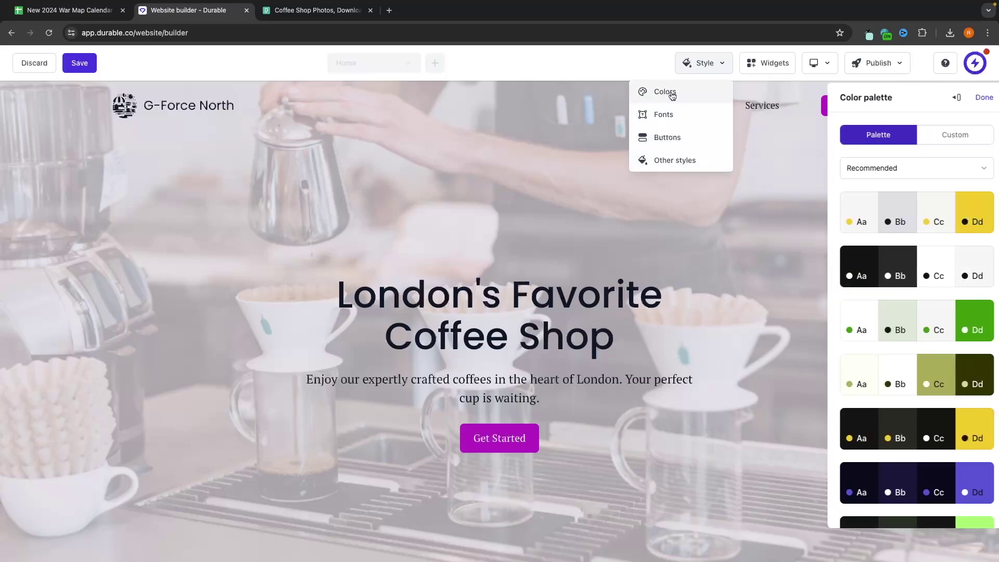
scroll(903, 223, "down", 3)
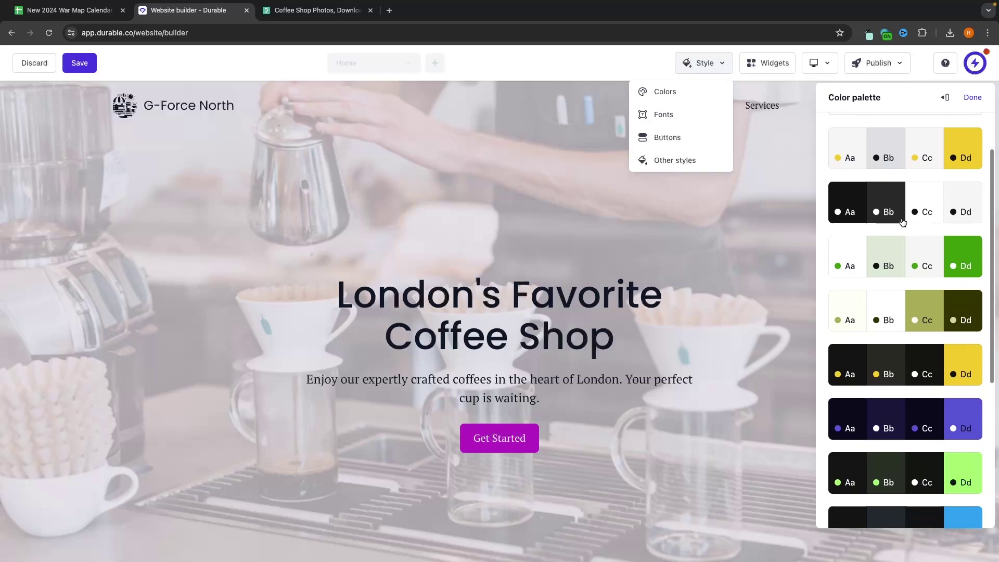
scroll(885, 182, "up", 3)
scroll(872, 138, "down", 1)
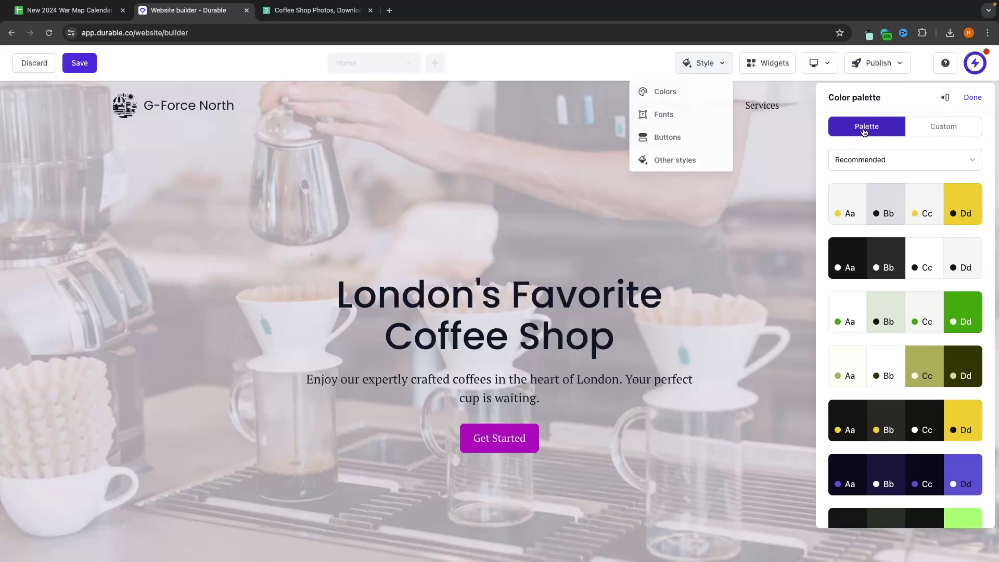
left_click(912, 127)
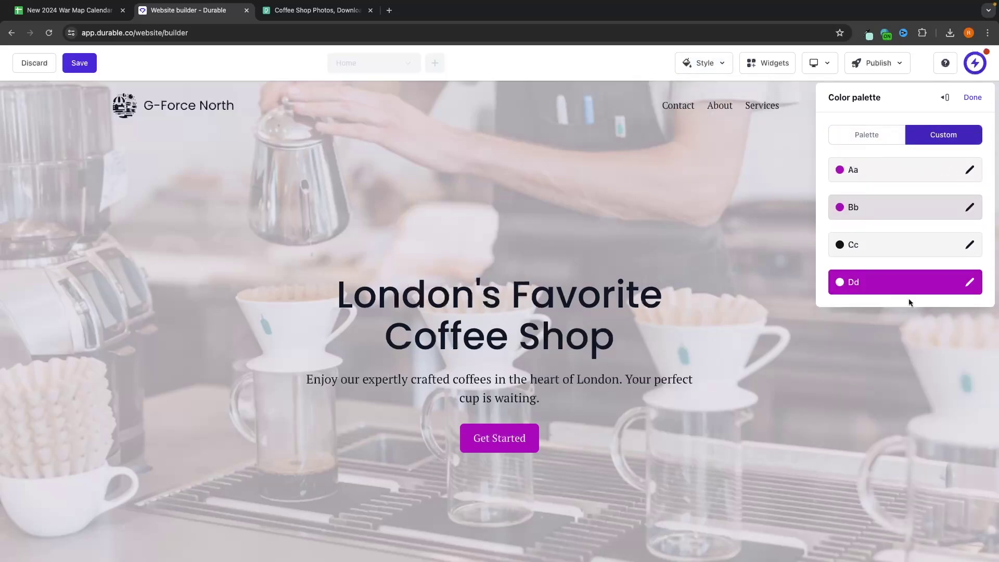
left_click(878, 139)
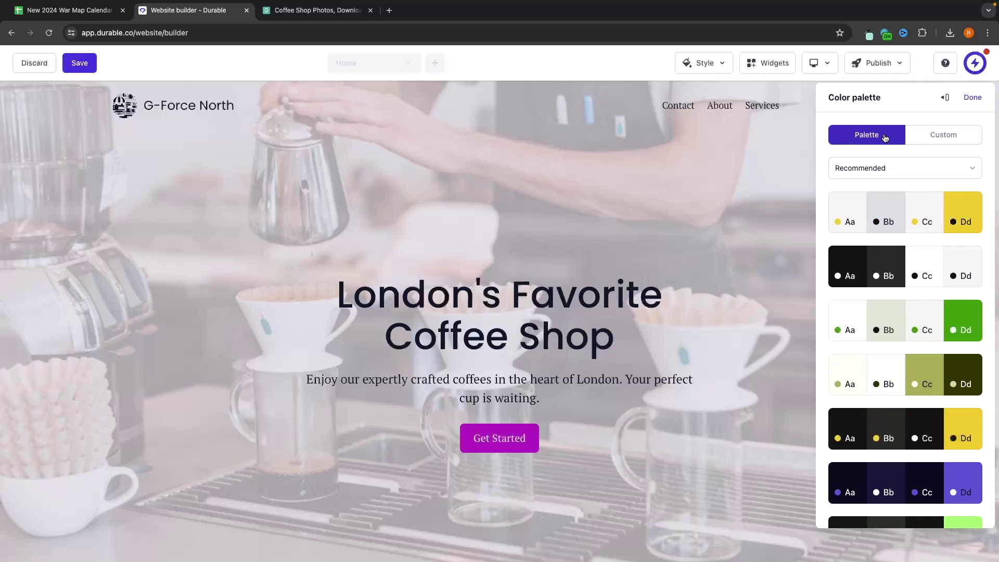
Step: Try the dark black-and-white, green and dark-yellow palettes, settling on dark black-and-white
left_click(882, 266)
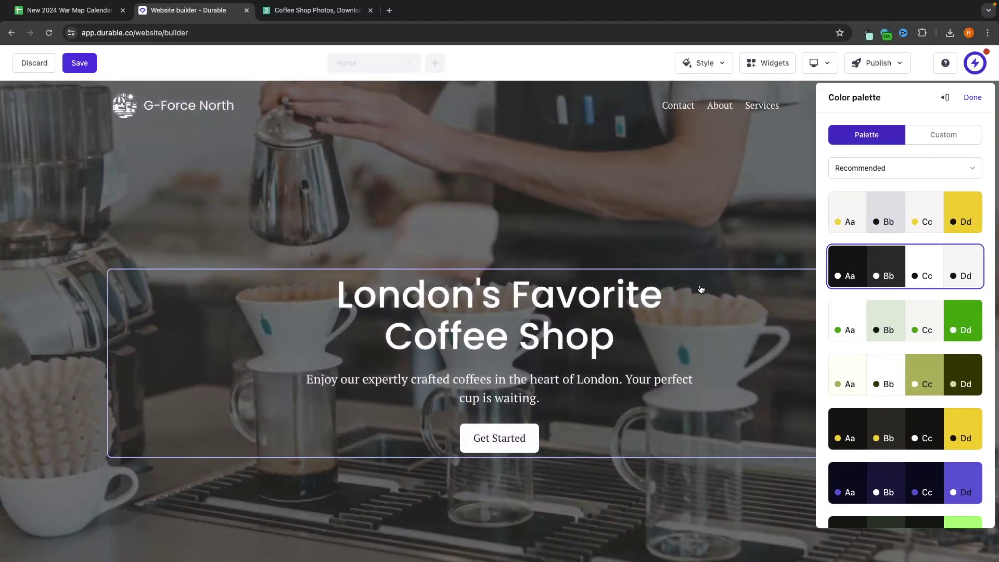
scroll(699, 290, "down", 5)
scroll(682, 286, "down", 20)
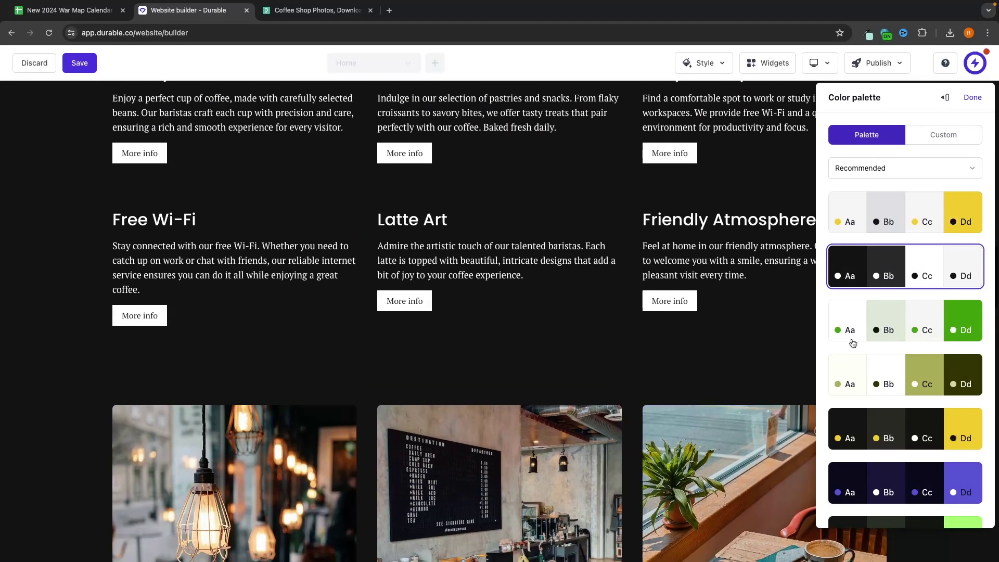
left_click(858, 333)
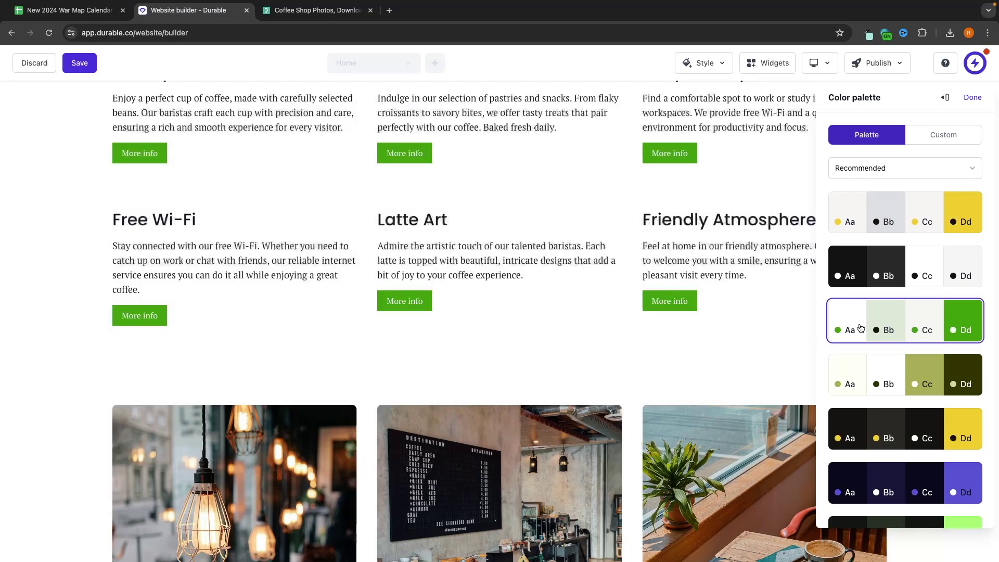
scroll(712, 326, "up", 7)
left_click(866, 432)
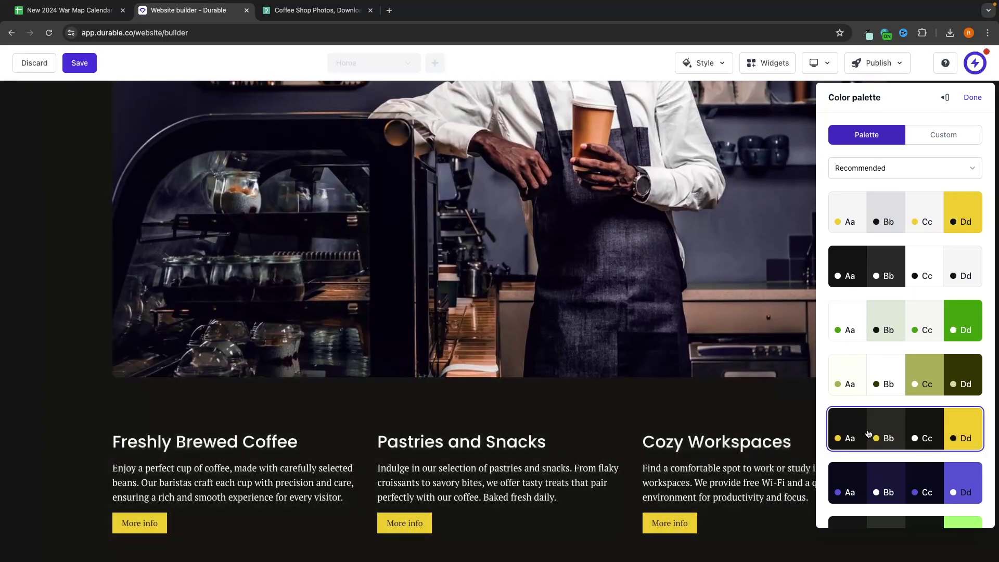
scroll(848, 498, "down", 1)
scroll(742, 515, "down", 6)
left_click(866, 235)
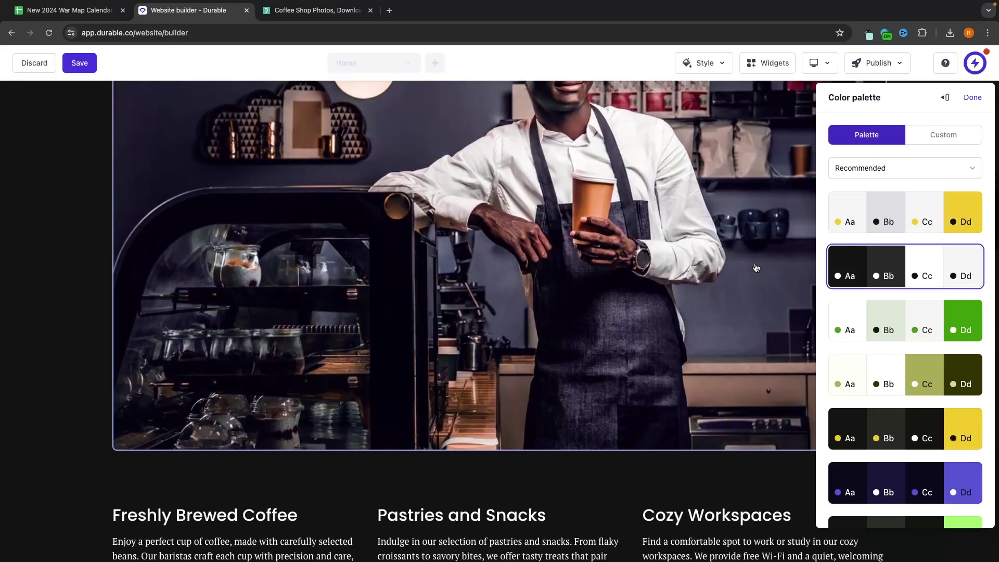
scroll(756, 267, "down", 6)
scroll(756, 267, "down", 12)
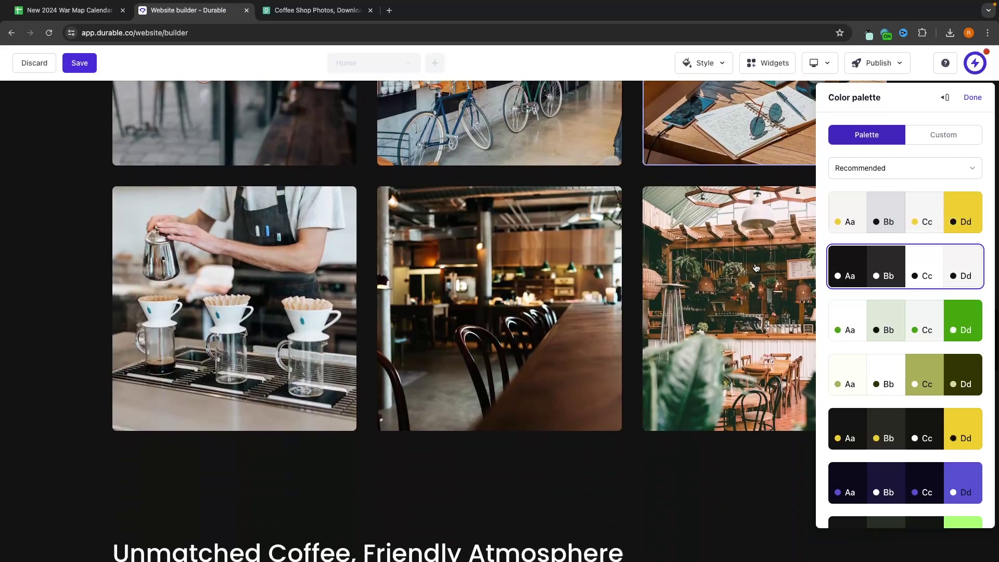
scroll(756, 267, "down", 2)
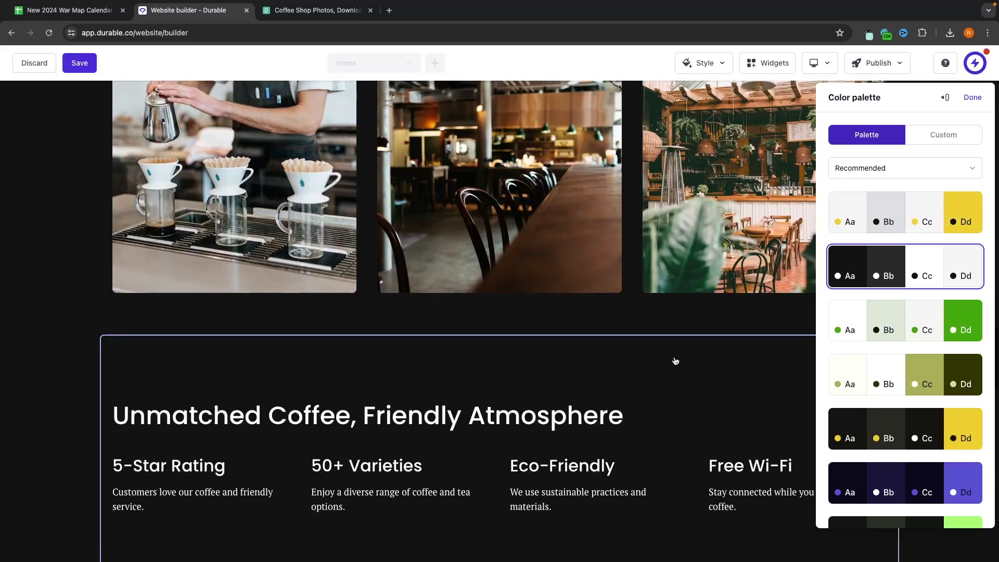
left_click(946, 136)
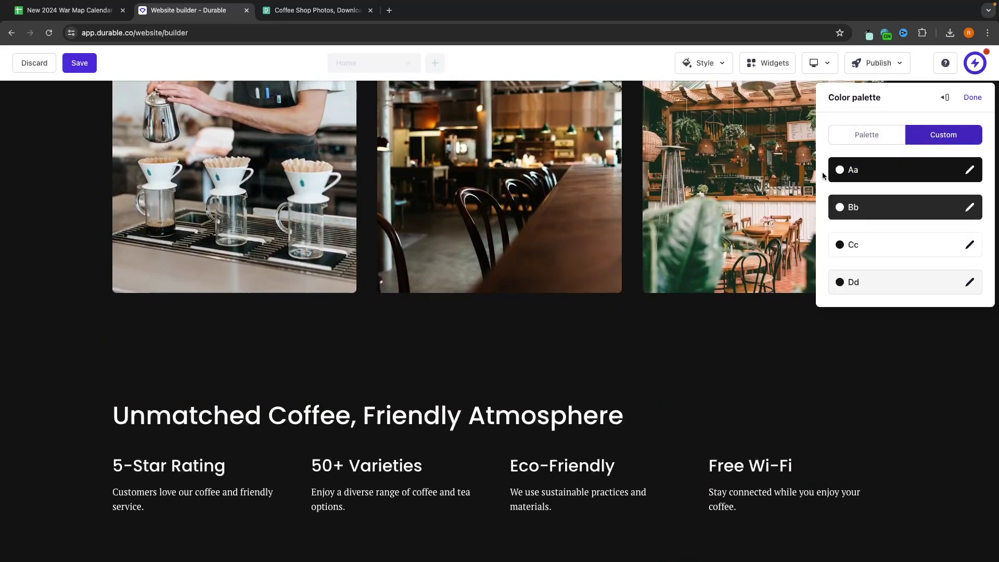
Step: Apply the light yellow palette, then set colour A's background to orange #F79100 with a darker accent
left_click(868, 136)
left_click(874, 232)
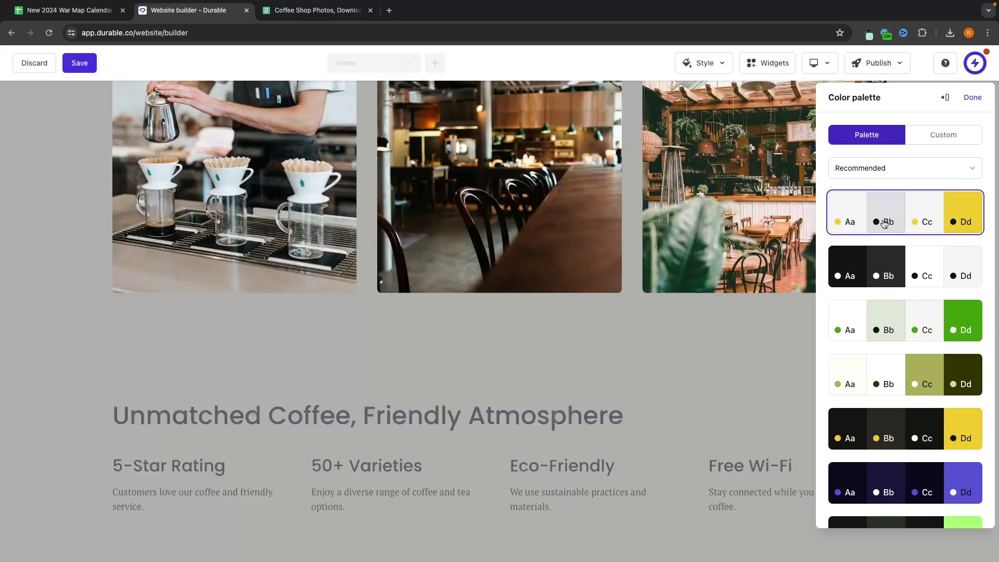
scroll(761, 192, "down", 10)
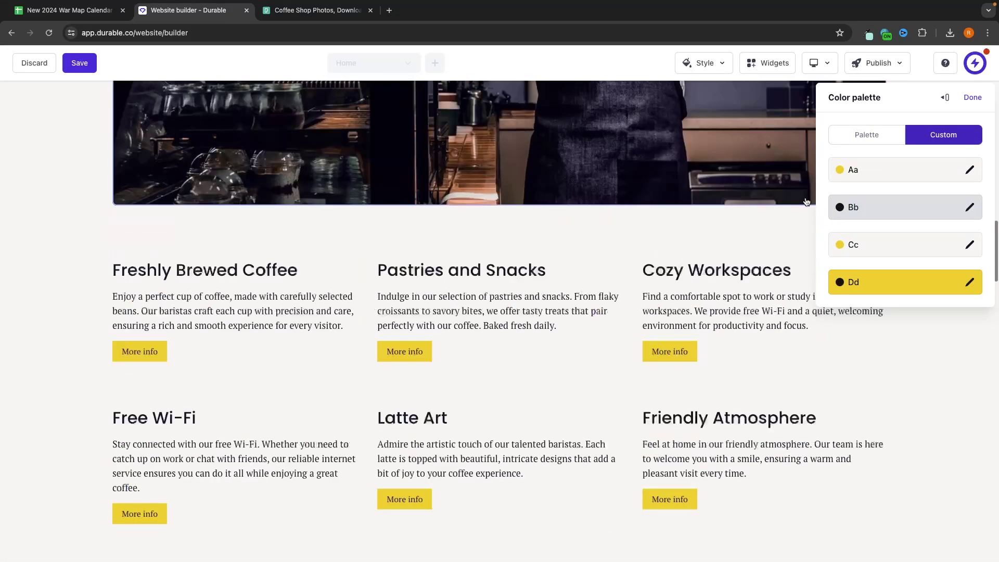
scroll(781, 219, "up", 1)
left_click(859, 169)
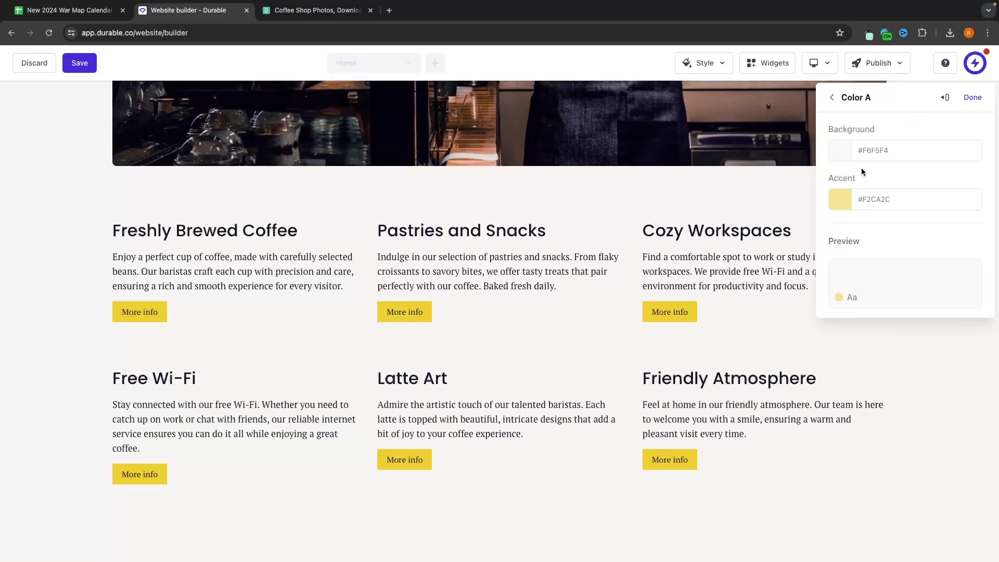
left_click(844, 152)
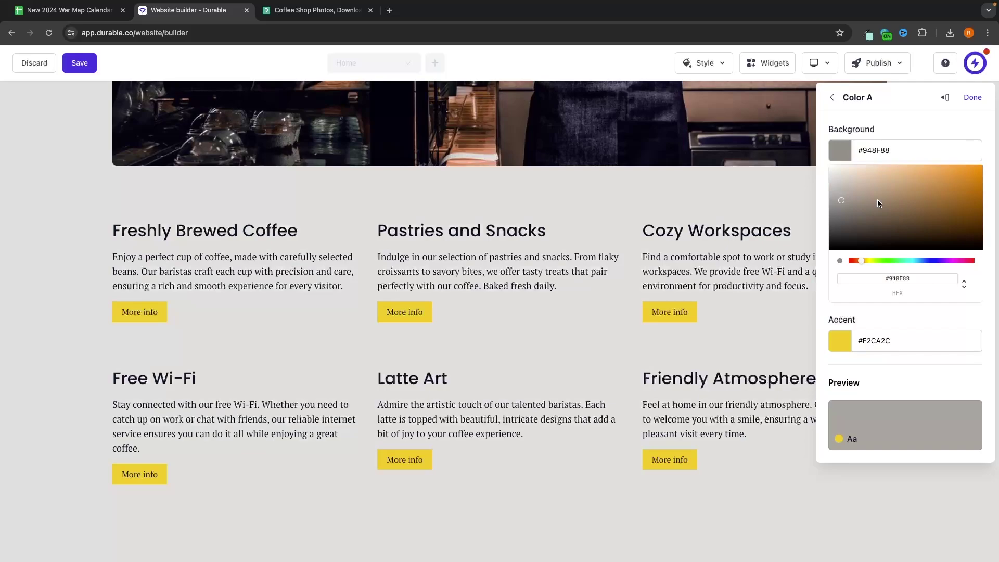
left_click_drag(877, 199, 978, 166)
left_click(887, 164)
left_click(844, 199)
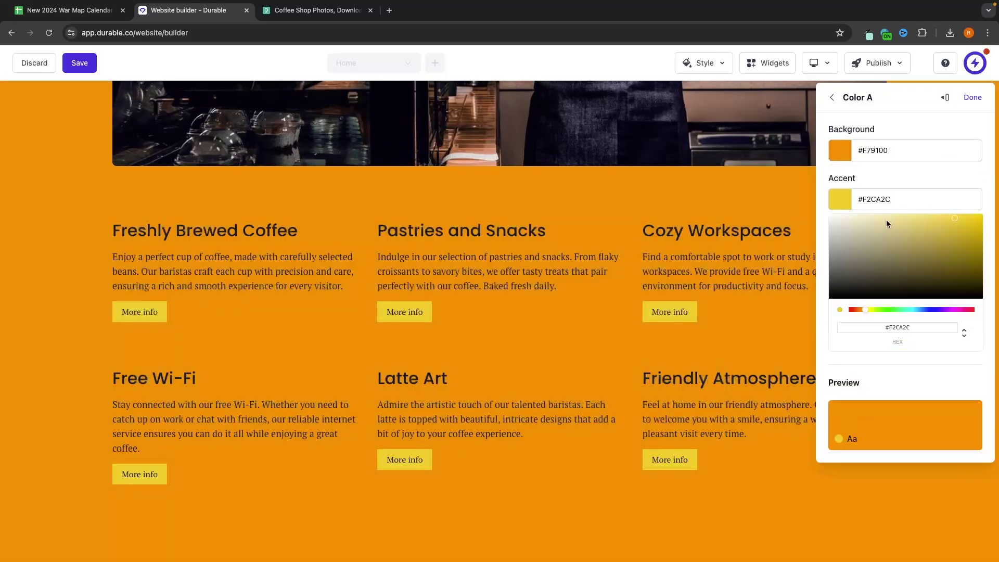
mouse_move(886, 219)
left_mouse_down()
mouse_move(850, 252)
mouse_move(881, 268)
mouse_move(947, 236)
mouse_move(865, 264)
mouse_move(906, 235)
mouse_move(954, 226)
mouse_move(894, 283)
mouse_move(937, 251)
mouse_move(844, 252)
mouse_move(960, 279)
left_mouse_up()
Step: Revert to the dark black-and-white palette and close the colour settings
left_click(842, 104)
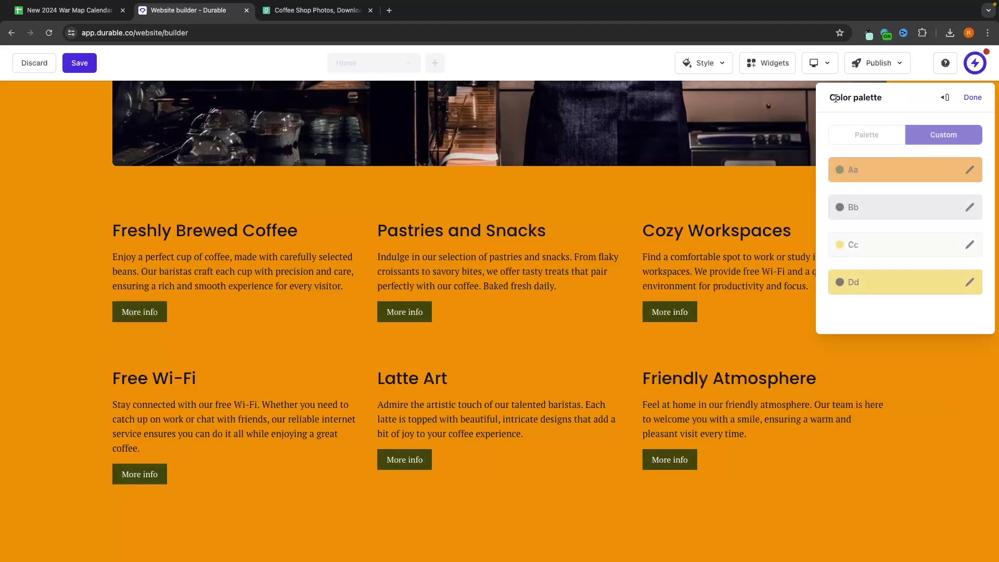
left_click(864, 134)
left_click(879, 266)
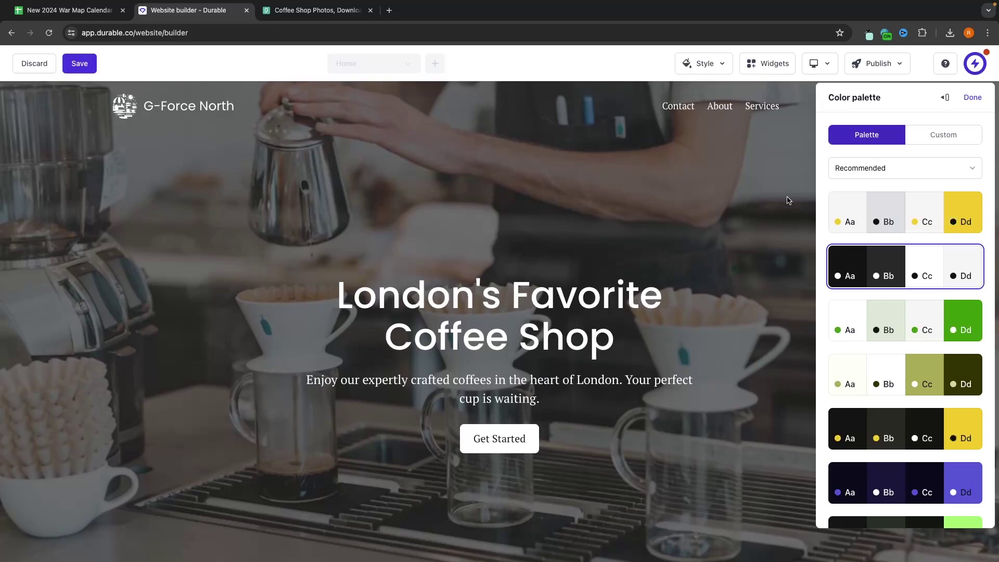
left_click(973, 97)
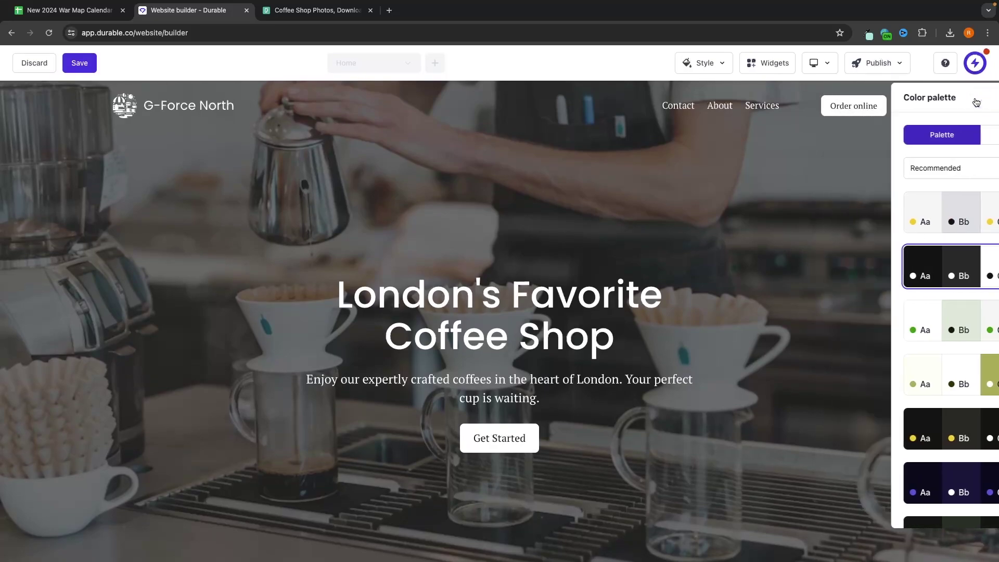
Step: Try the Hanken Grotesk, Inter, Clash Display and General Sans font packs
left_click(730, 72)
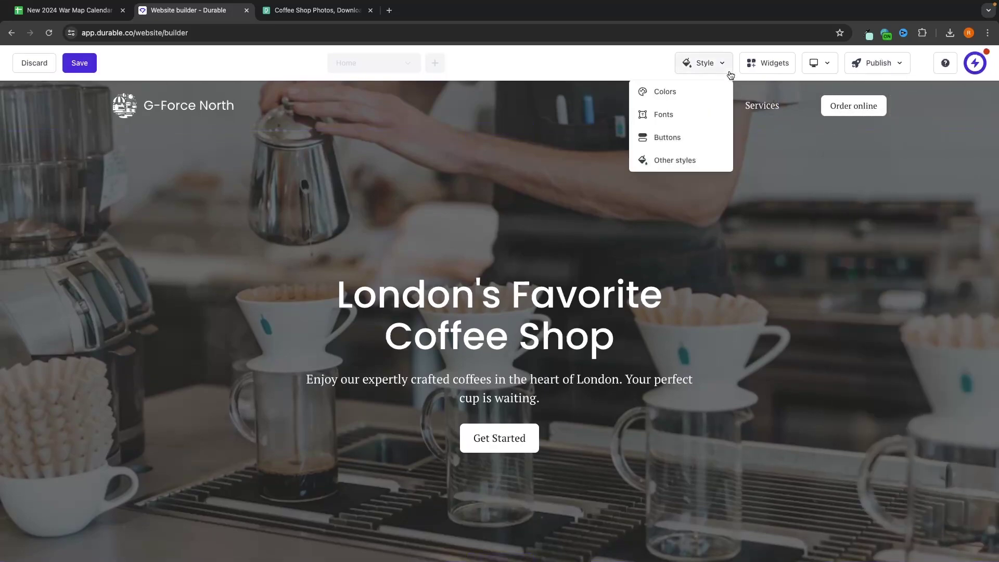
left_click(664, 116)
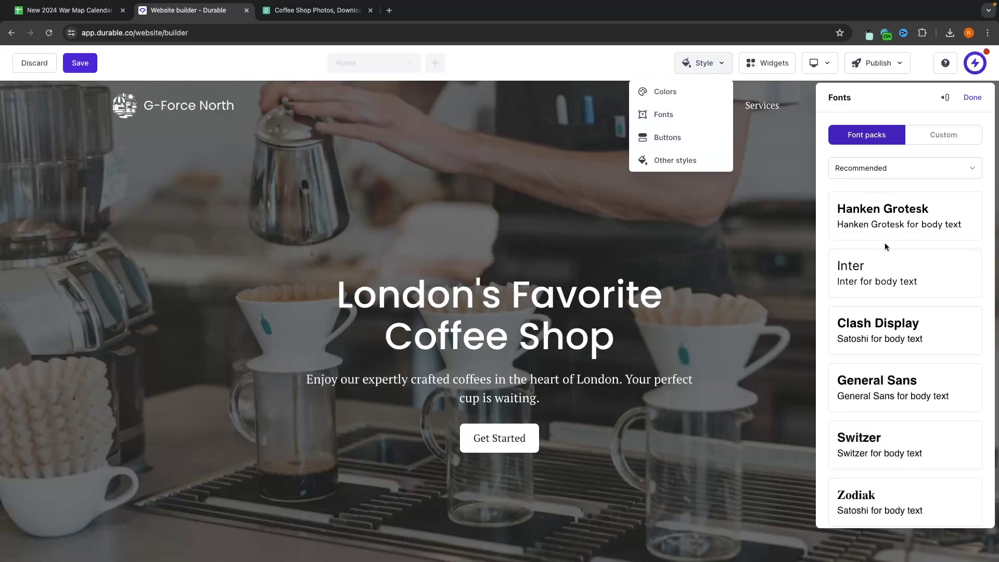
scroll(885, 243, "down", 6)
scroll(884, 243, "up", 6)
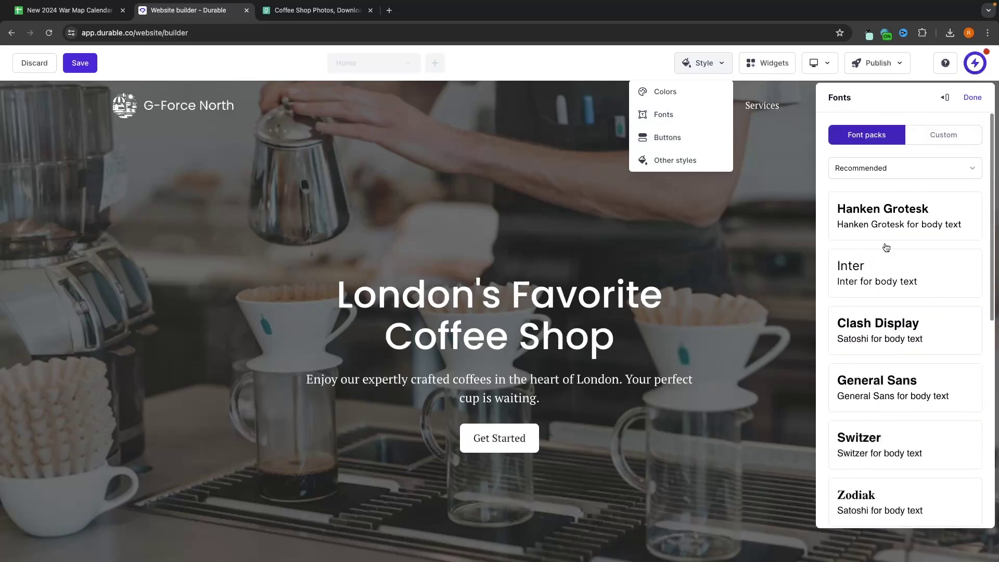
left_click(916, 218)
left_click(897, 273)
left_click(888, 334)
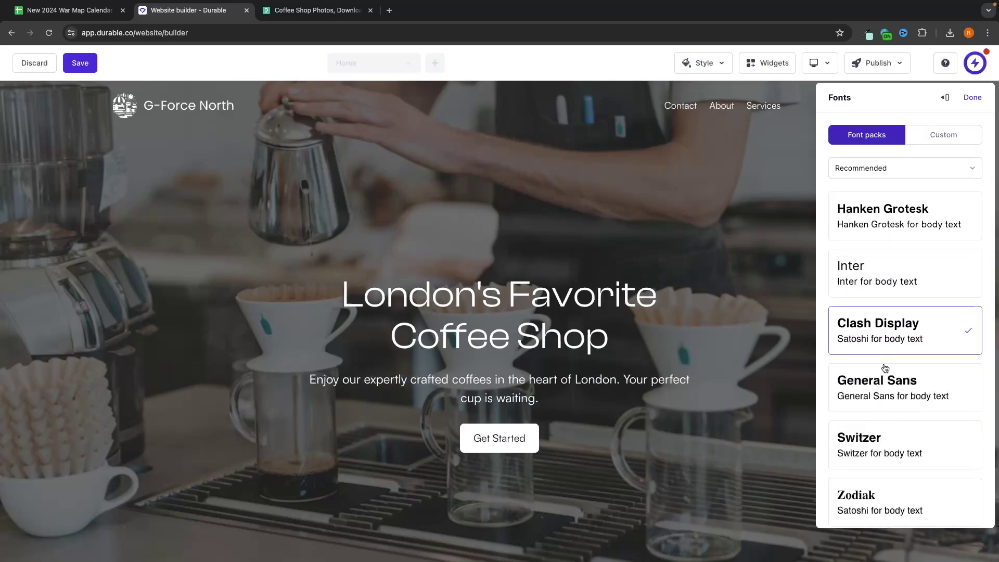
left_click(883, 370)
Step: Try custom fonts with a Noto Sans JP heading and a briefly larger heading size
scroll(940, 197, "up", 1)
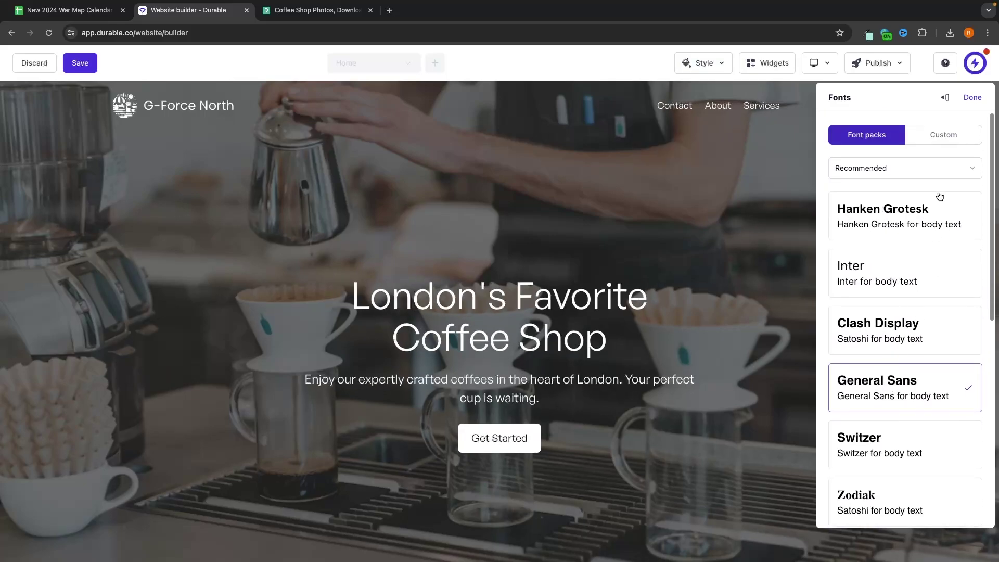
left_click(942, 139)
left_click(894, 186)
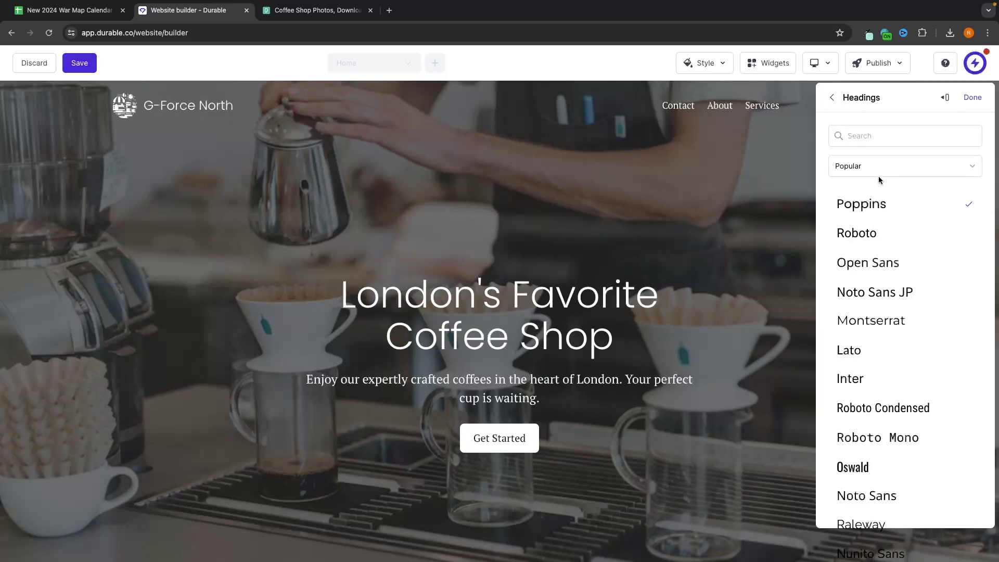
left_click(882, 296)
left_click(843, 100)
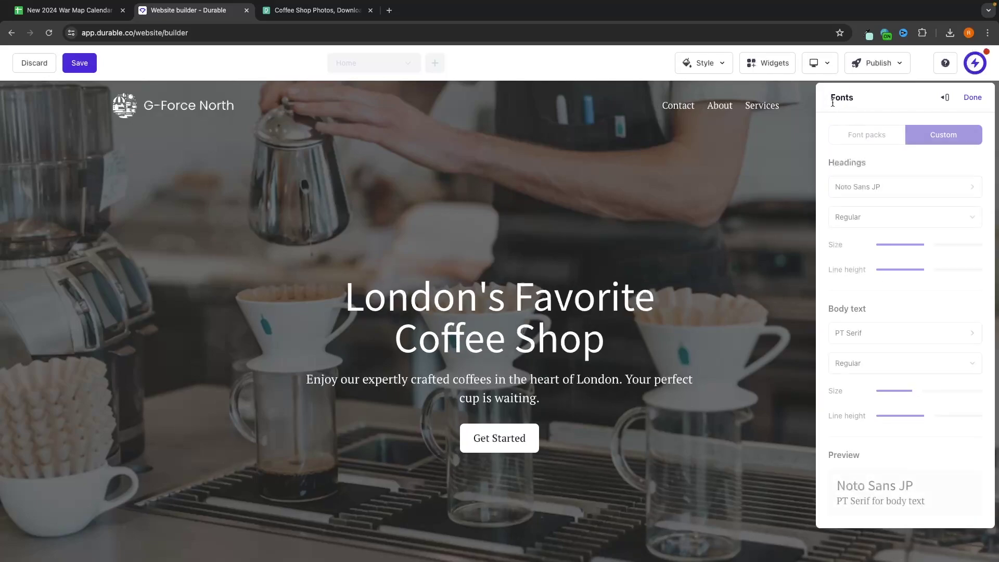
left_click_drag(915, 246, 923, 269)
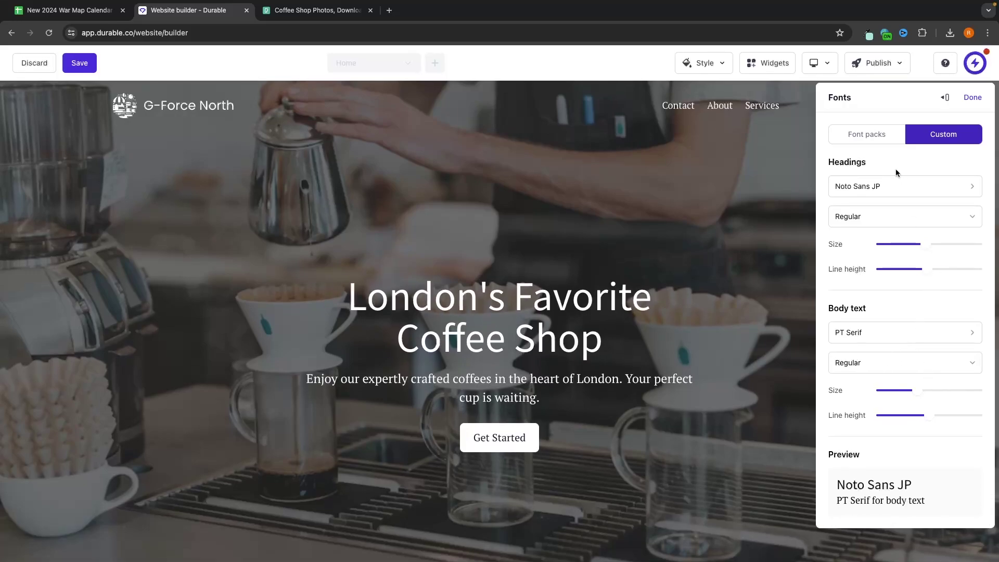
Step: Apply the Boska font pack, giving Boska headings with Inter body text
left_click(884, 134)
scroll(911, 235, "down", 8)
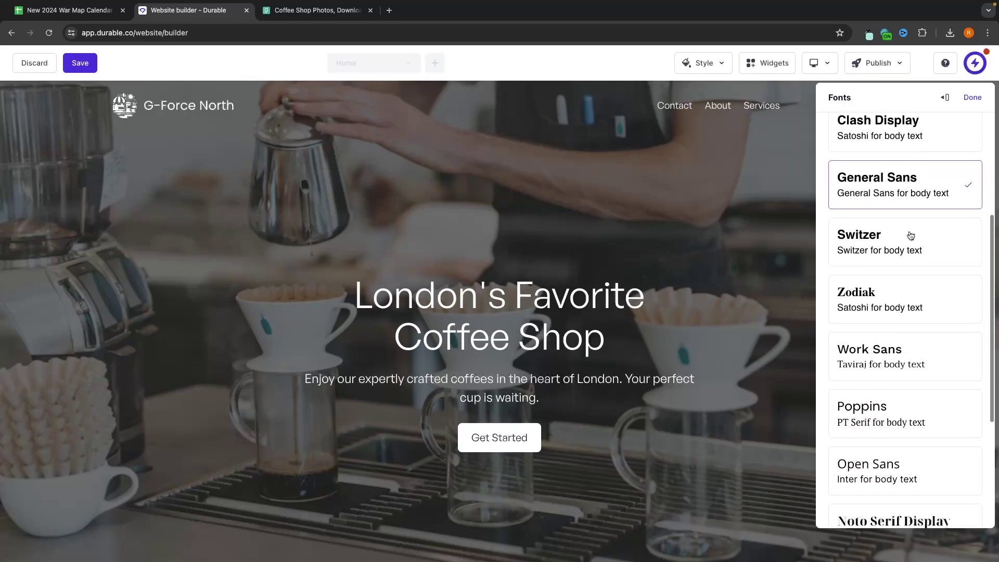
scroll(910, 236, "down", 1)
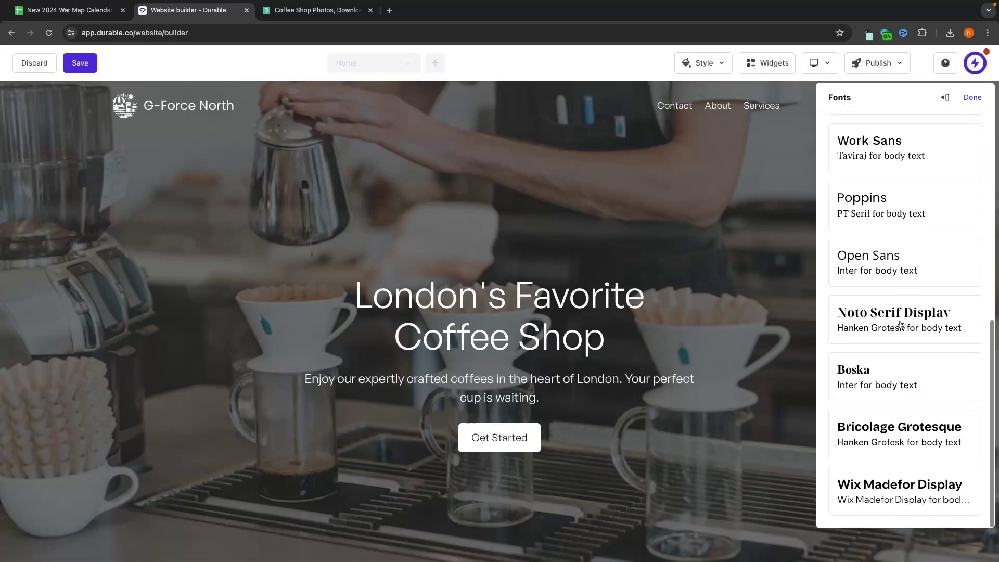
left_click(879, 372)
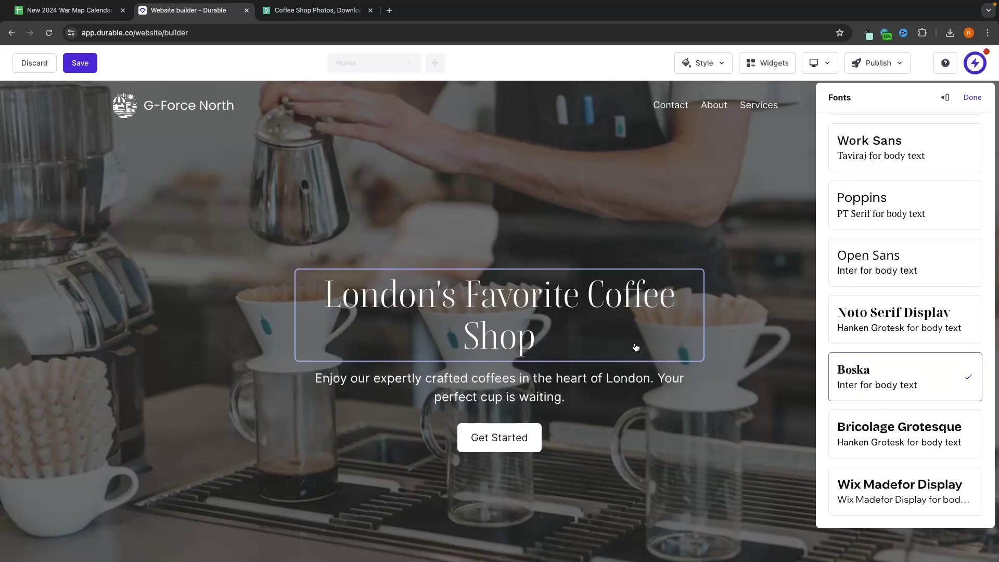
left_click(986, 97)
Step: Open the Buttons section of the site style settings and scroll through its options
left_click(717, 68)
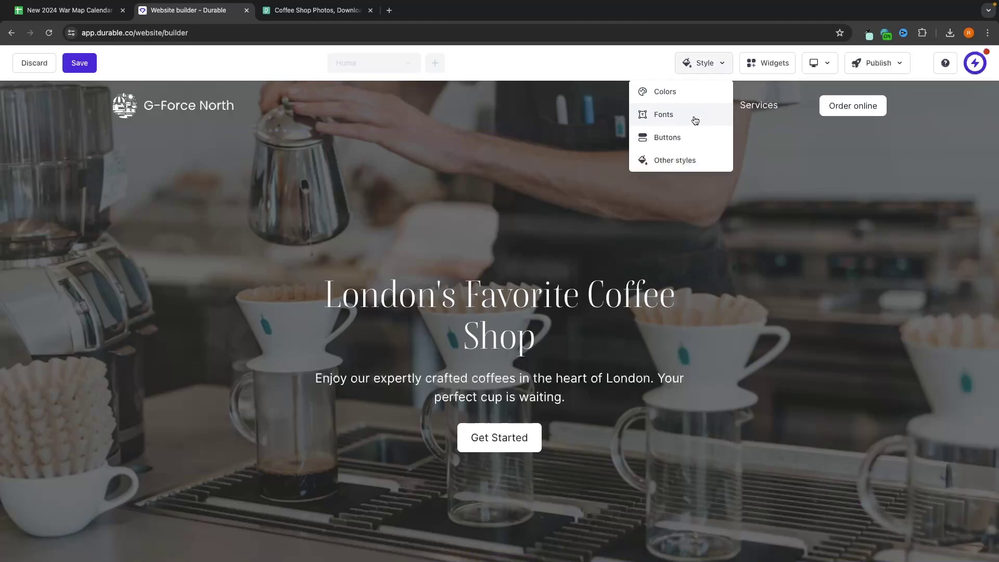
left_click(677, 134)
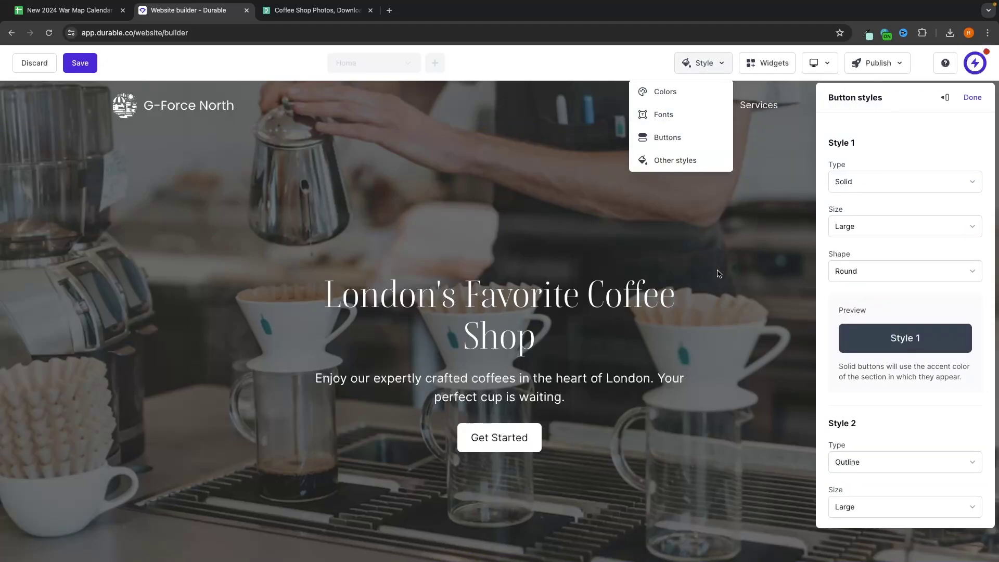
scroll(719, 273, "down", 20)
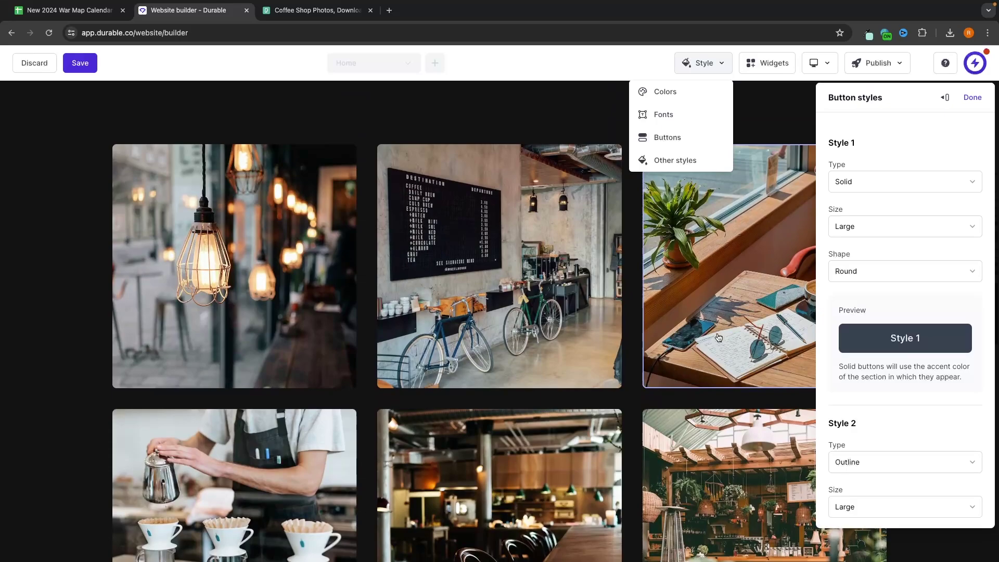
scroll(719, 337, "down", 15)
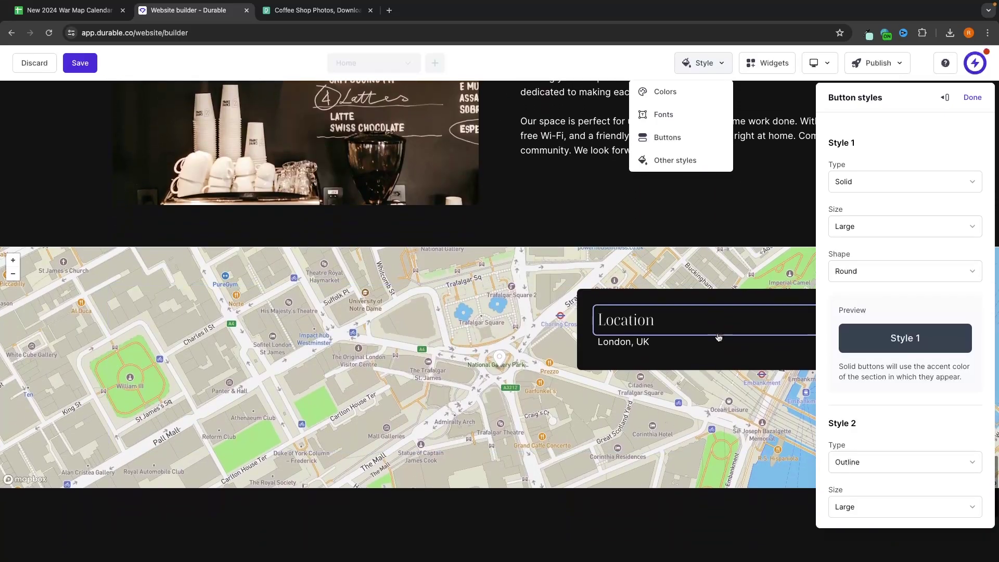
scroll(719, 337, "down", 5)
scroll(719, 338, "up", 15)
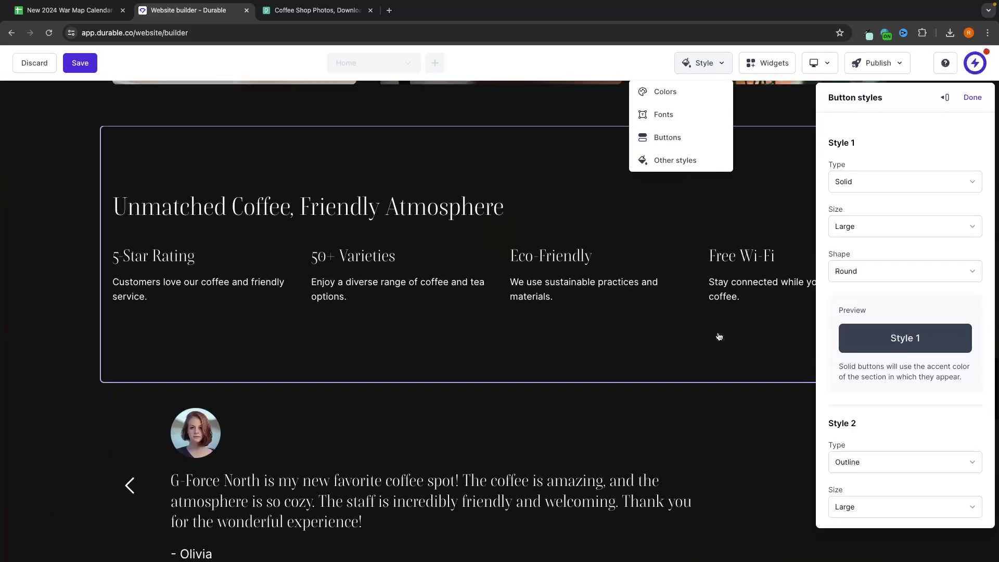
scroll(719, 337, "up", 5)
scroll(718, 338, "up", 10)
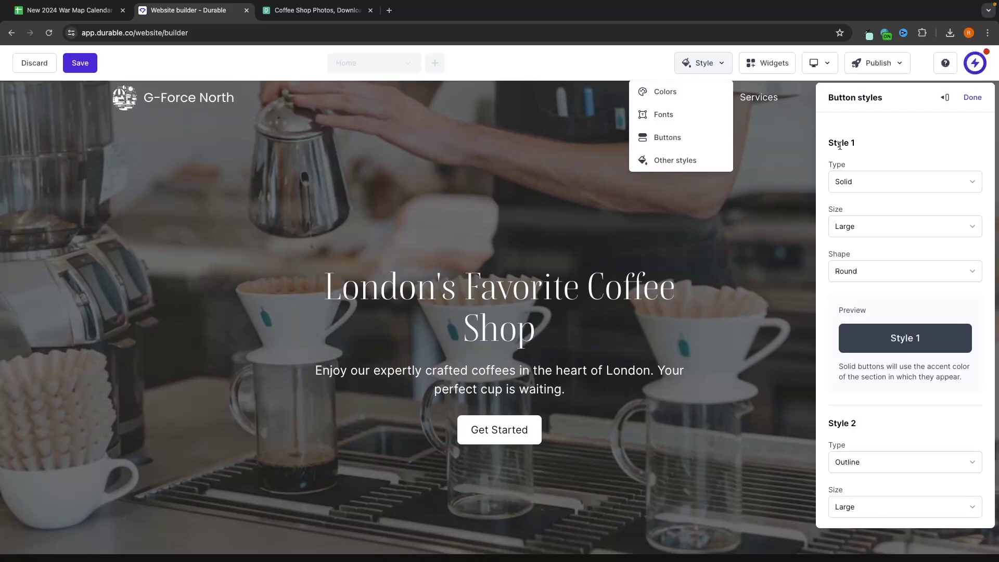
left_click(839, 147)
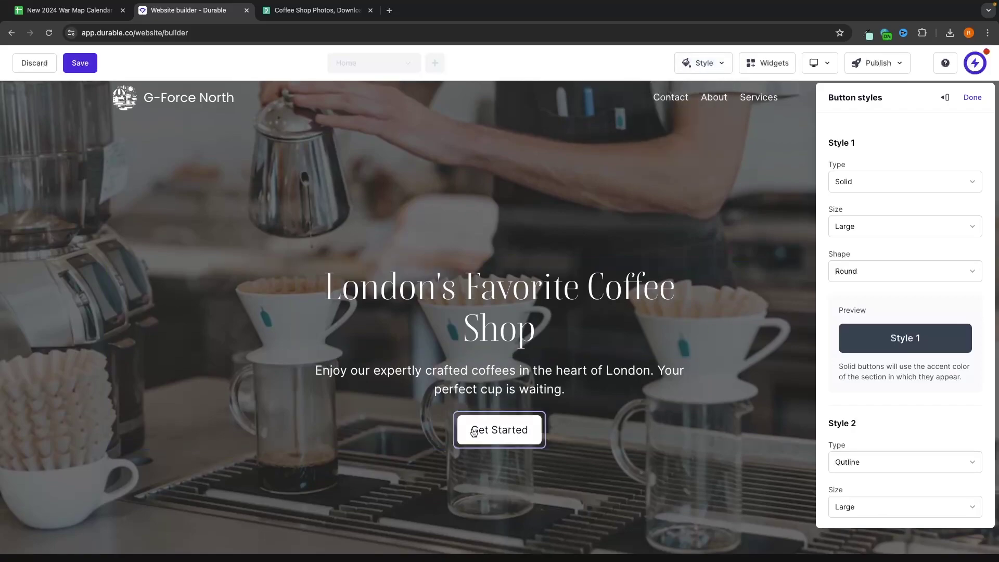
Step: Set Style 1 buttons to Solid type, Large size and Pill shape
left_click(845, 182)
left_click(853, 227)
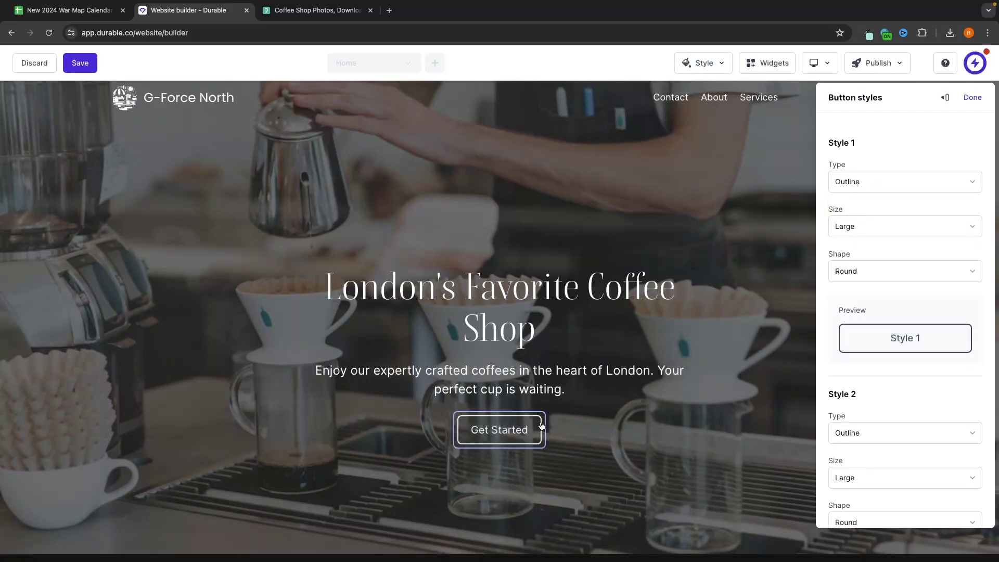
left_click(856, 227)
left_click(860, 304)
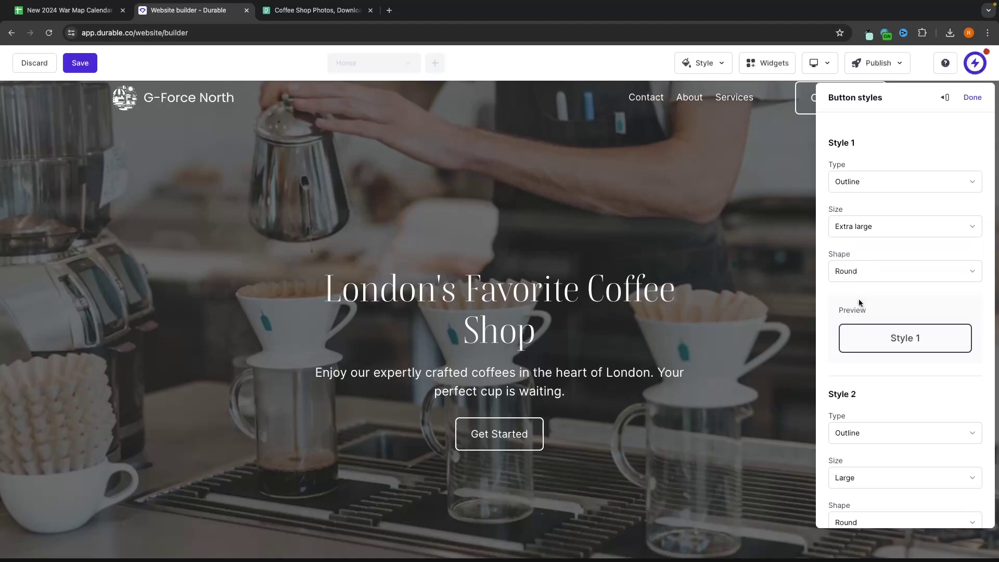
left_click(878, 268)
left_click(869, 334)
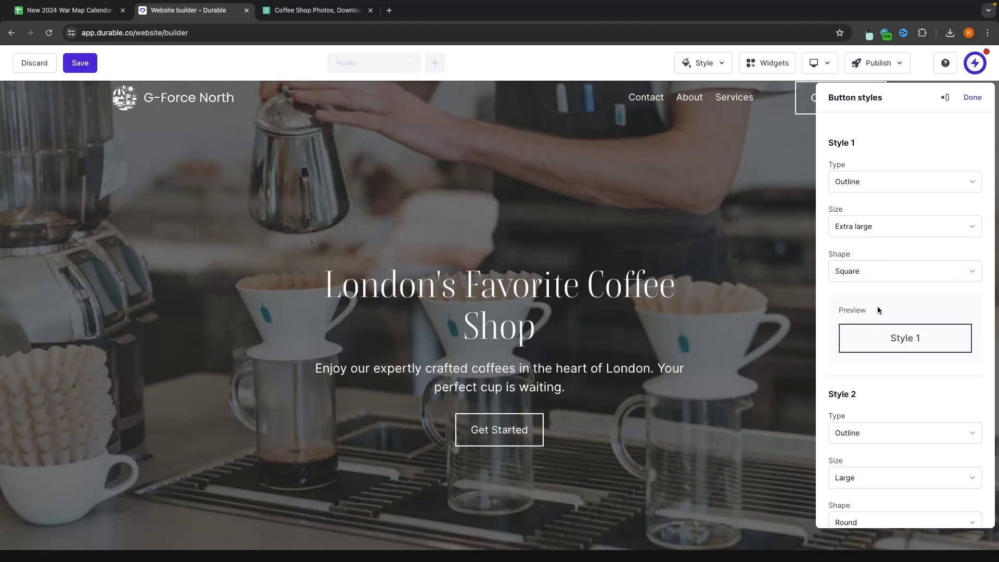
left_click(877, 271)
left_click(876, 288)
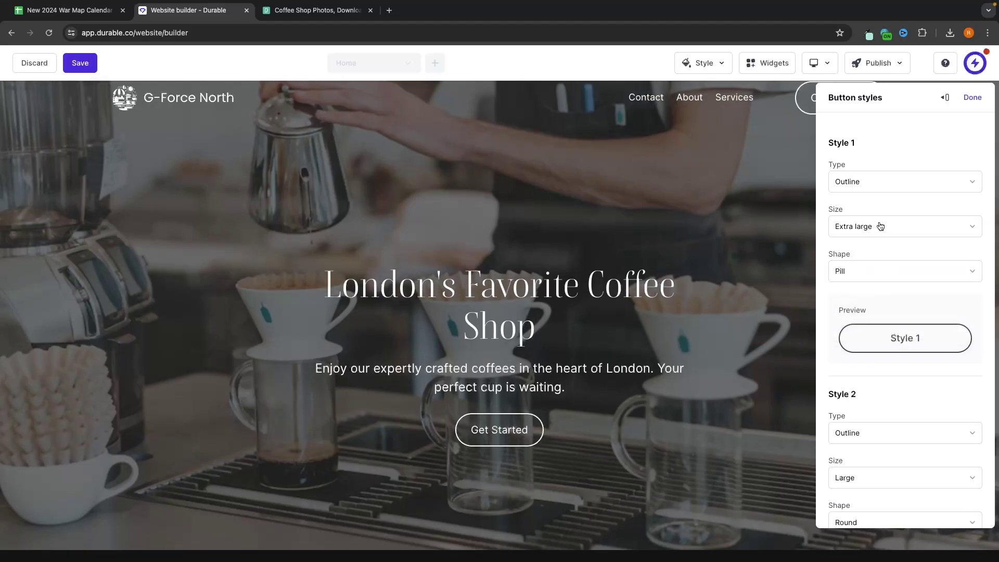
left_click(880, 226)
left_click(874, 286)
left_click(888, 187)
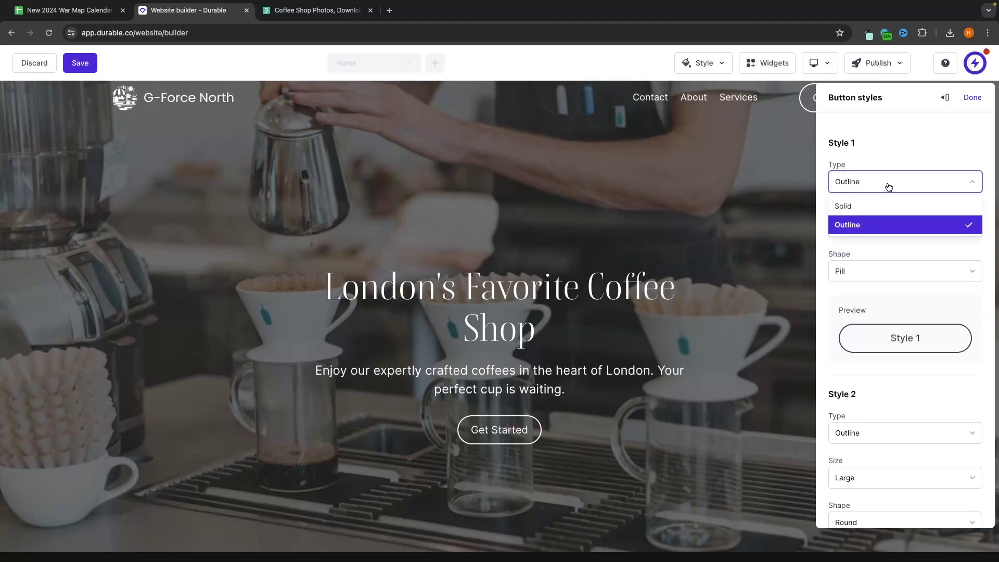
left_click(885, 205)
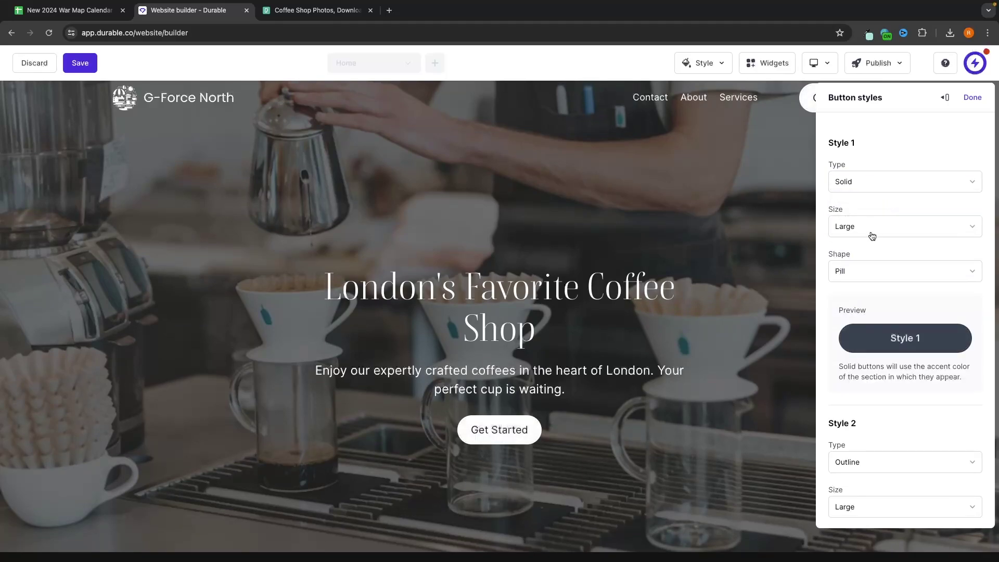
Step: Review the remaining button styles and close the Buttons settings with Done
scroll(872, 235, "down", 3)
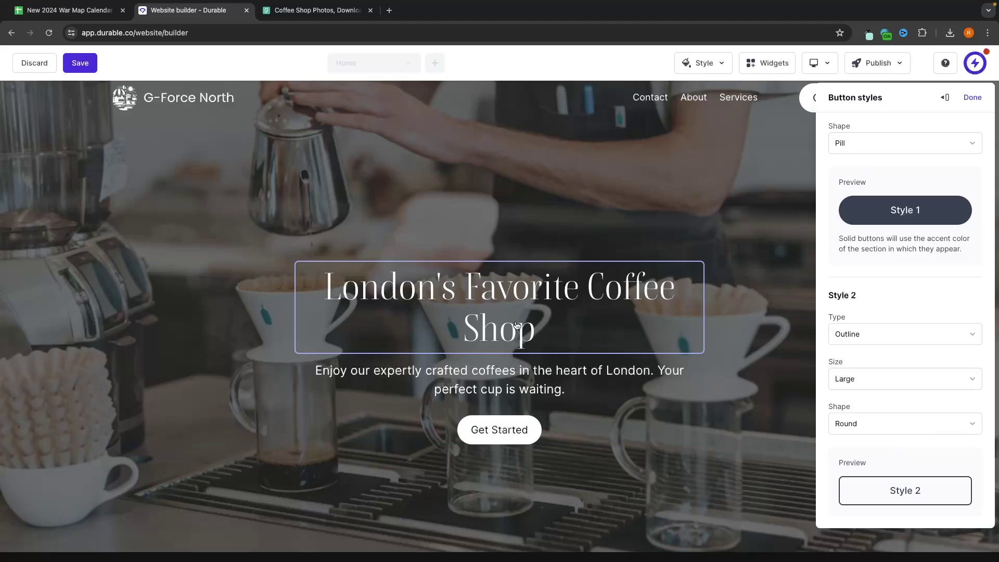
scroll(517, 260, "down", 5)
scroll(552, 278, "down", 10)
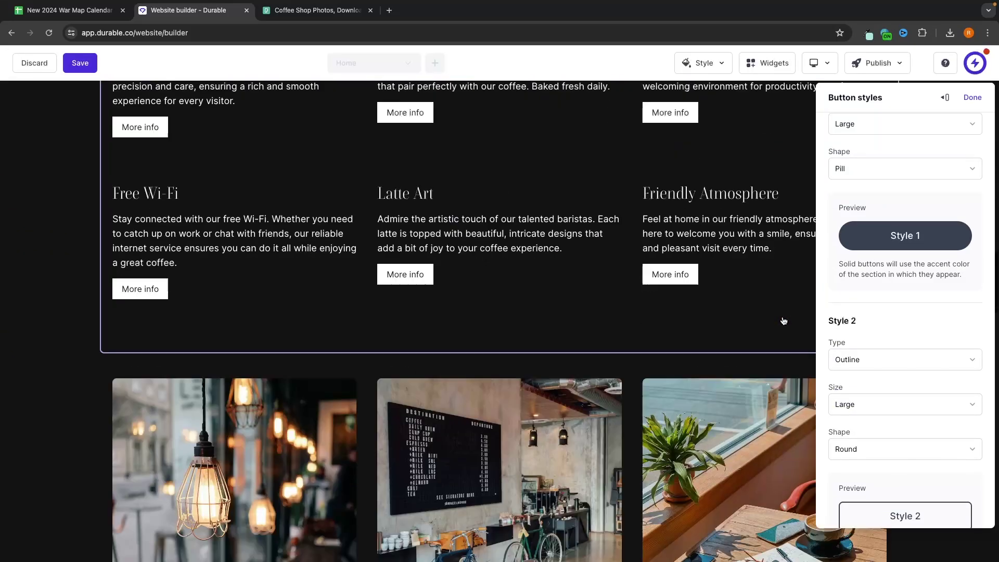
scroll(767, 211, "down", 10)
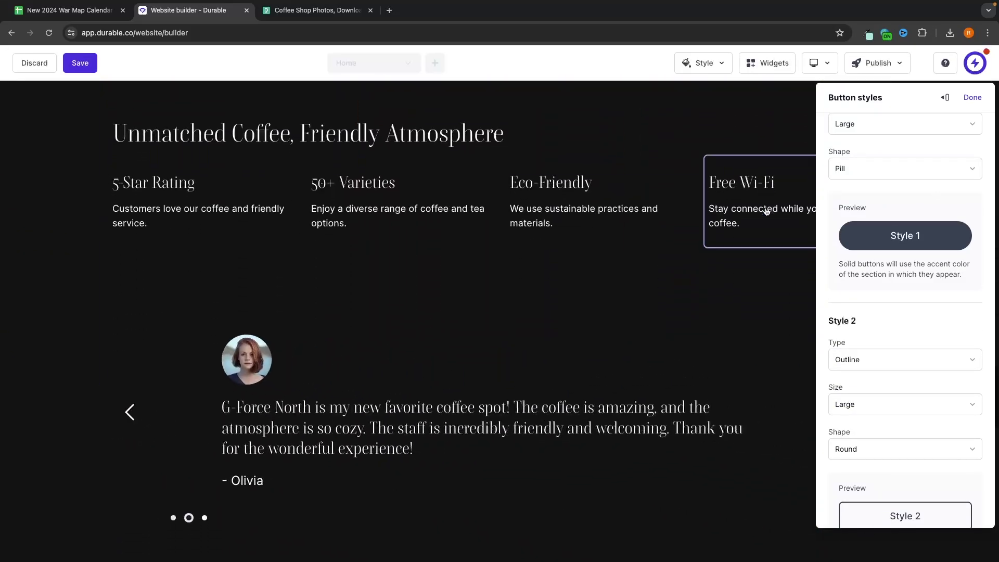
left_click(972, 98)
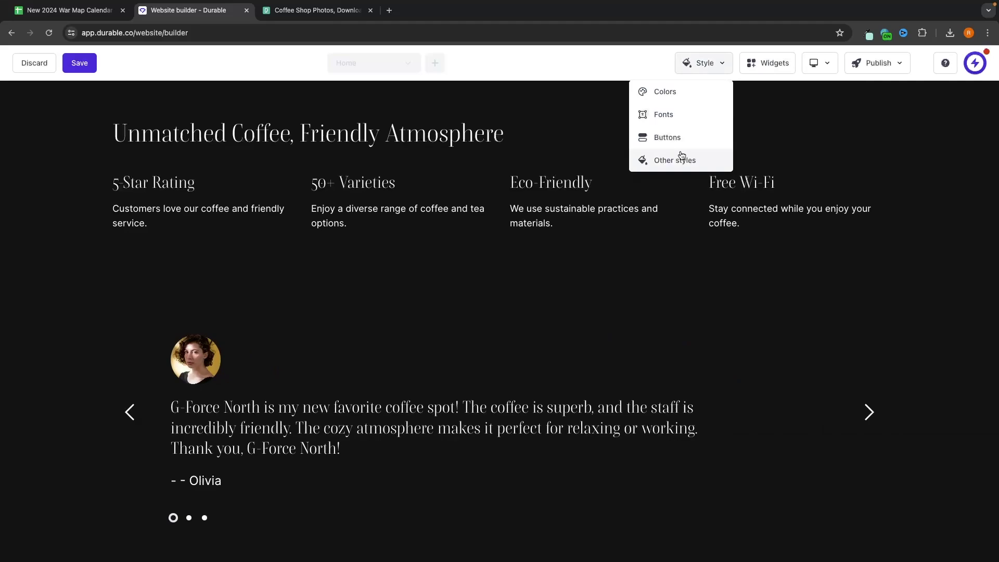
Step: In Other styles, try Large rounded corners, then keep them Small
left_click(682, 155)
left_click(843, 178)
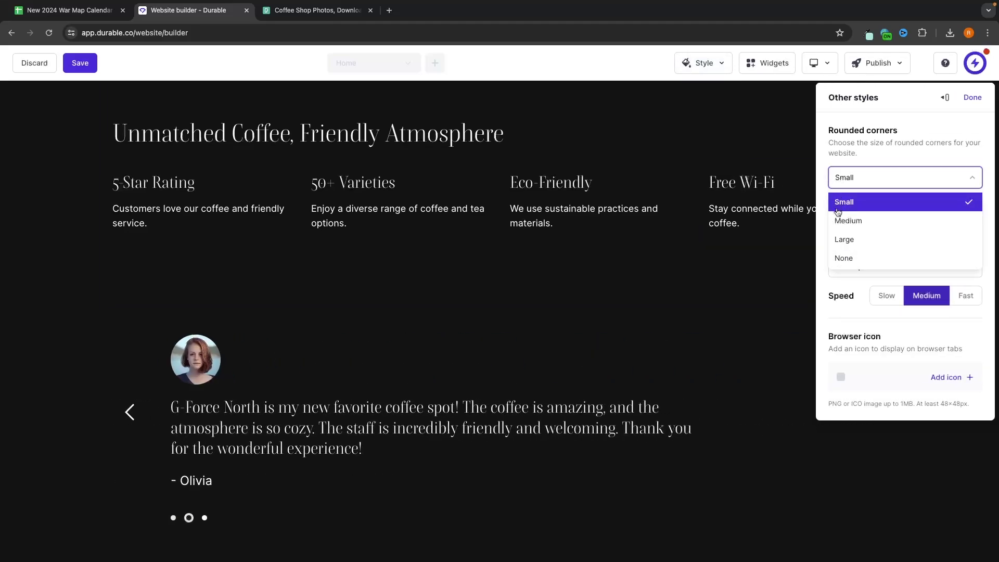
scroll(670, 292, "up", 8)
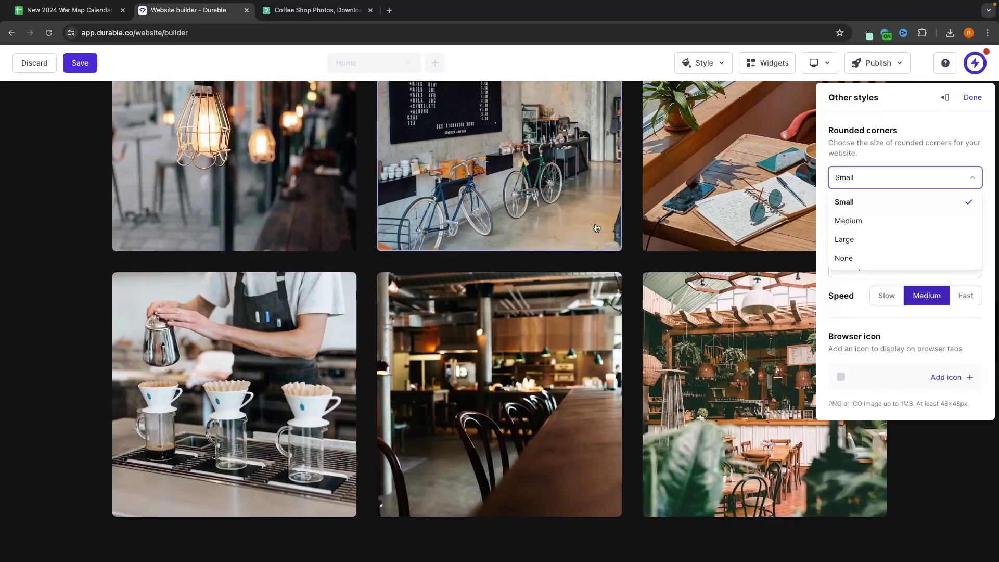
scroll(596, 228, "down", 1)
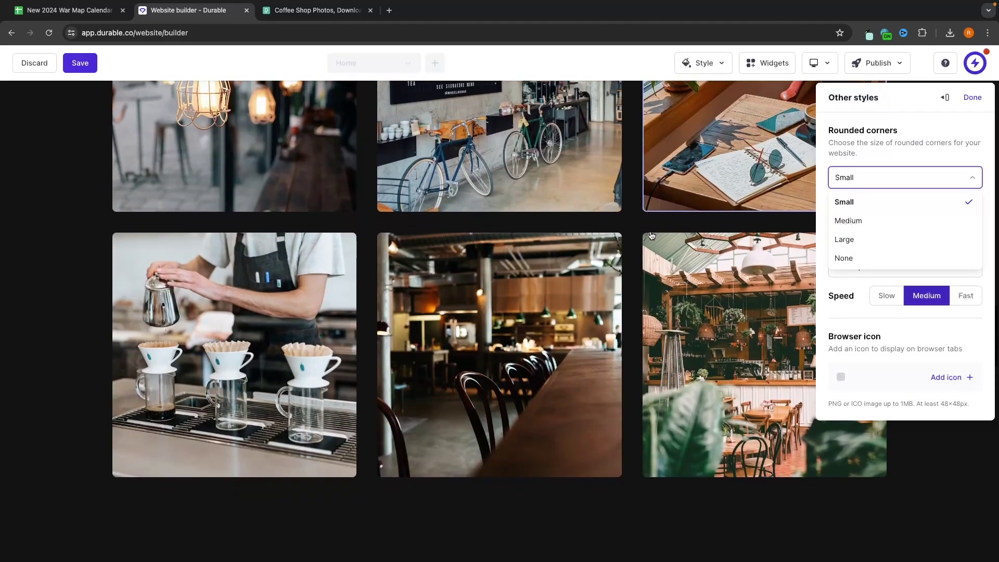
left_click(855, 243)
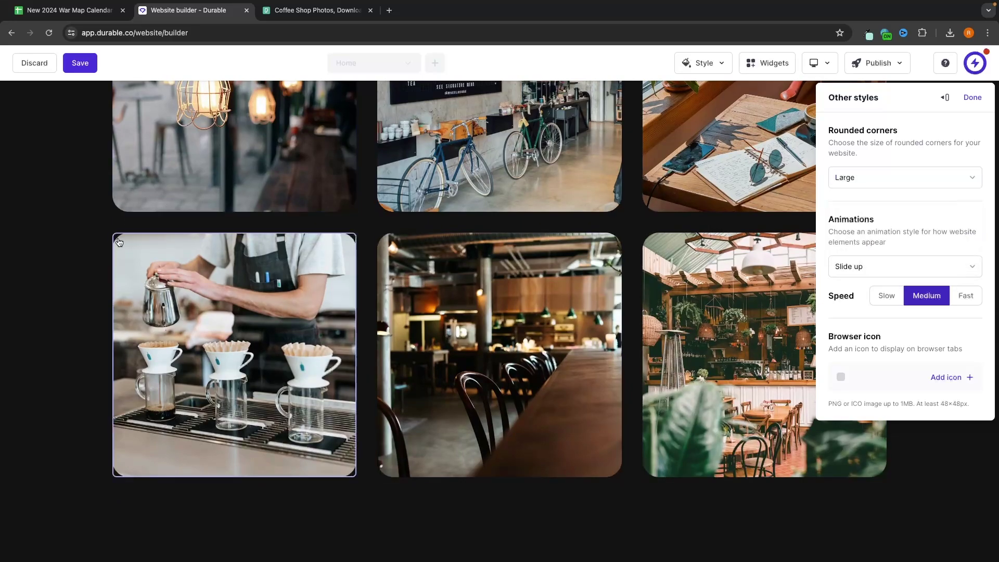
left_click(849, 184)
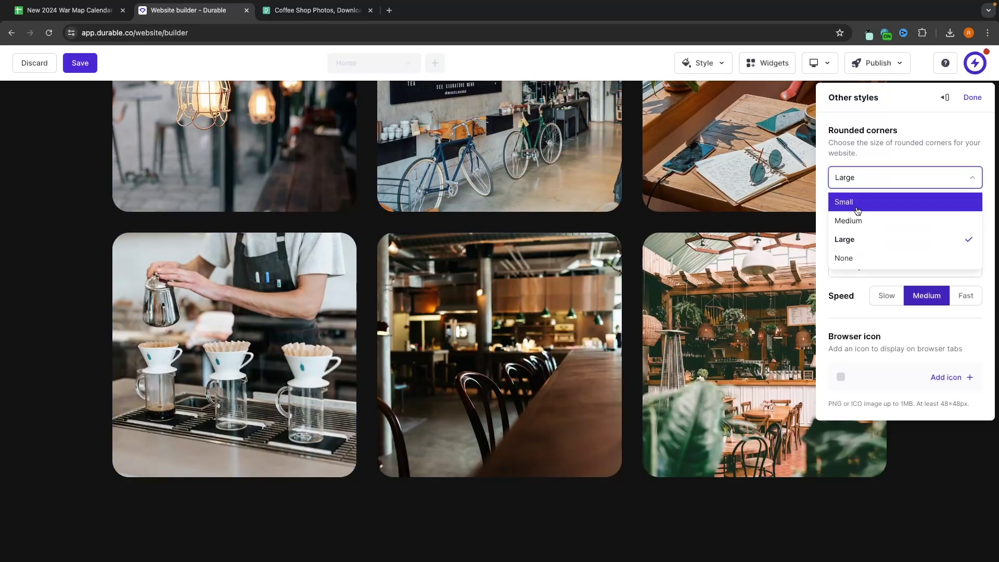
left_click(858, 206)
Step: After trying Fade in and Slide up, set animations to Zoom in at Medium speed
left_click(848, 267)
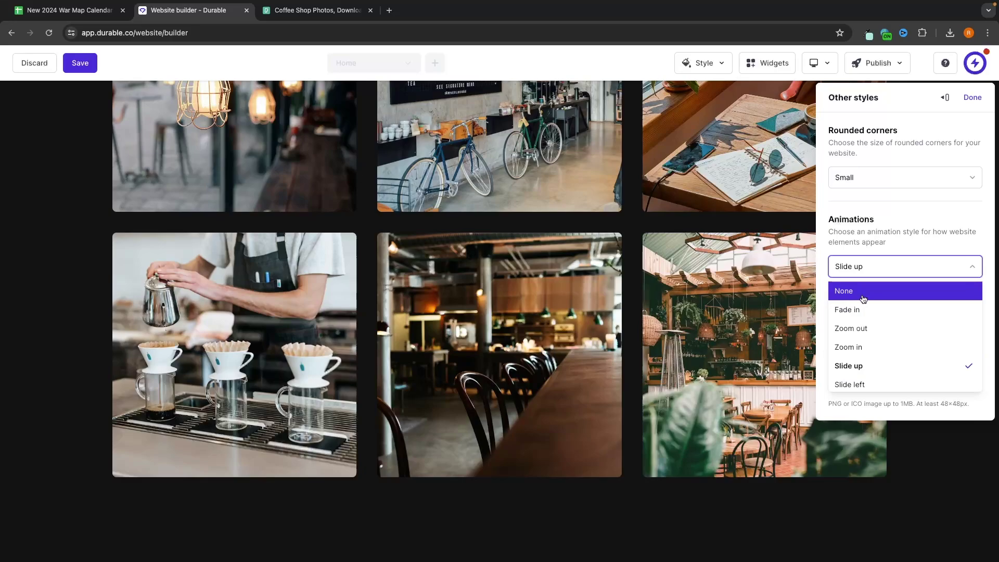
left_click(897, 240)
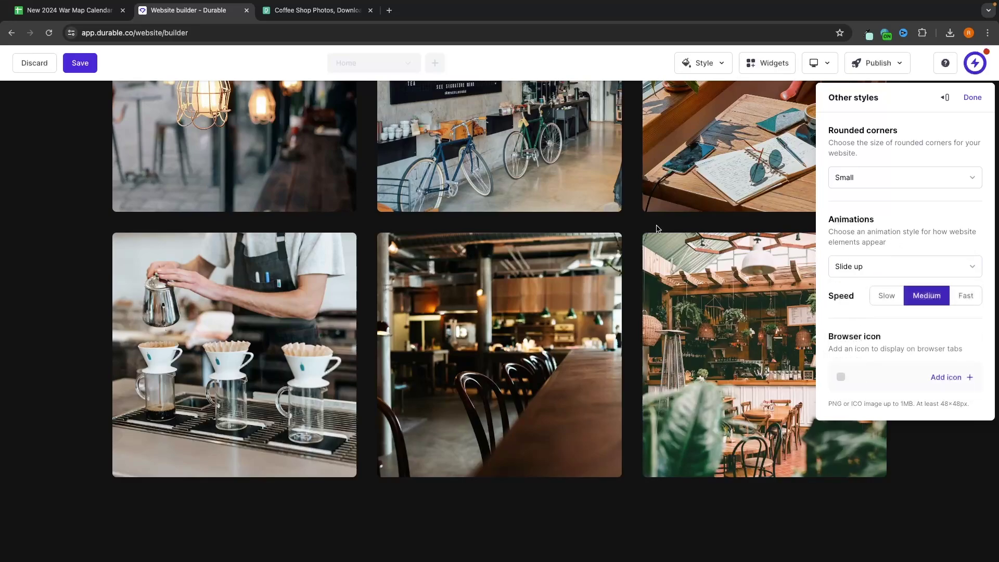
left_click(884, 267)
left_click(847, 309)
left_click(861, 266)
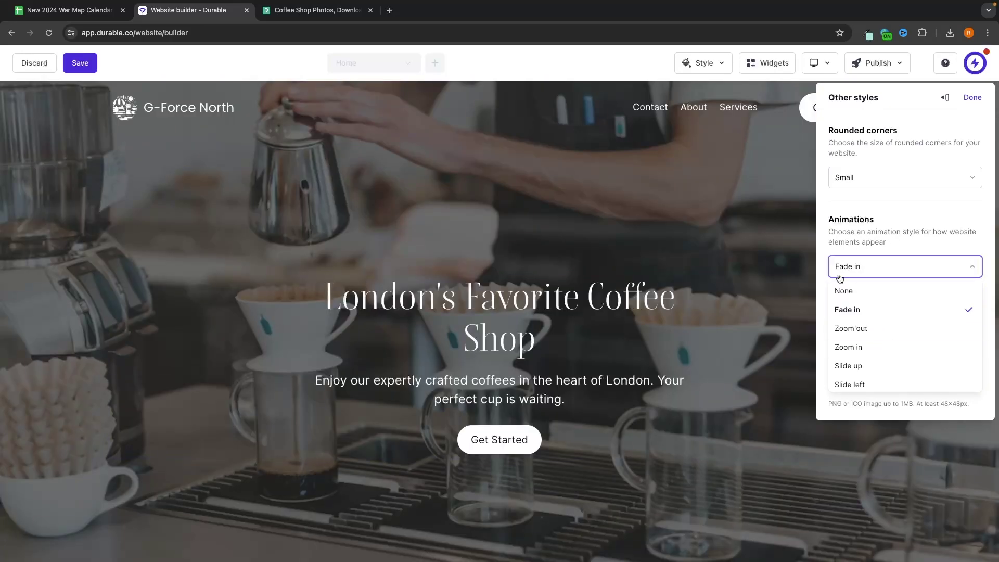
left_click(877, 371)
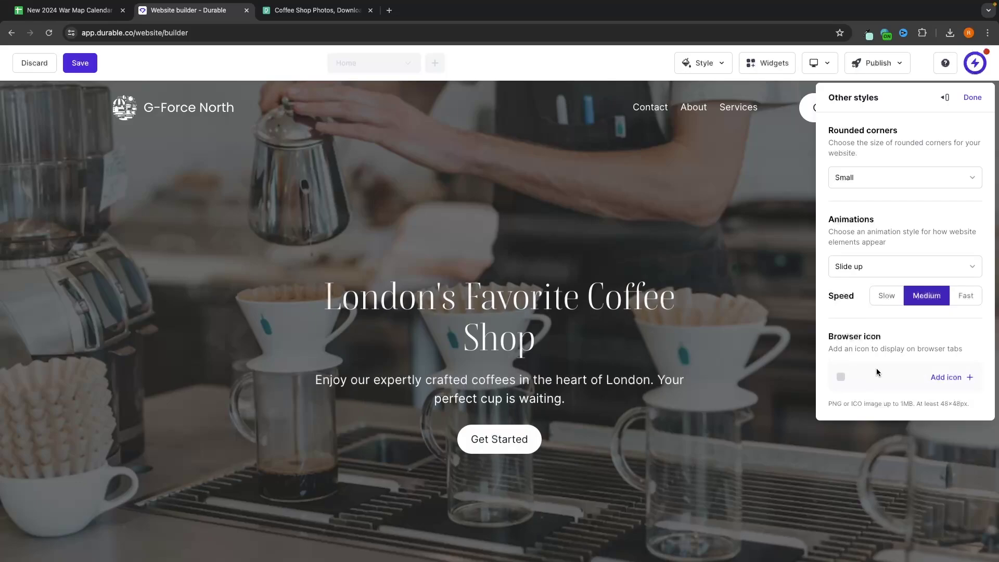
left_click(866, 278)
left_click(854, 309)
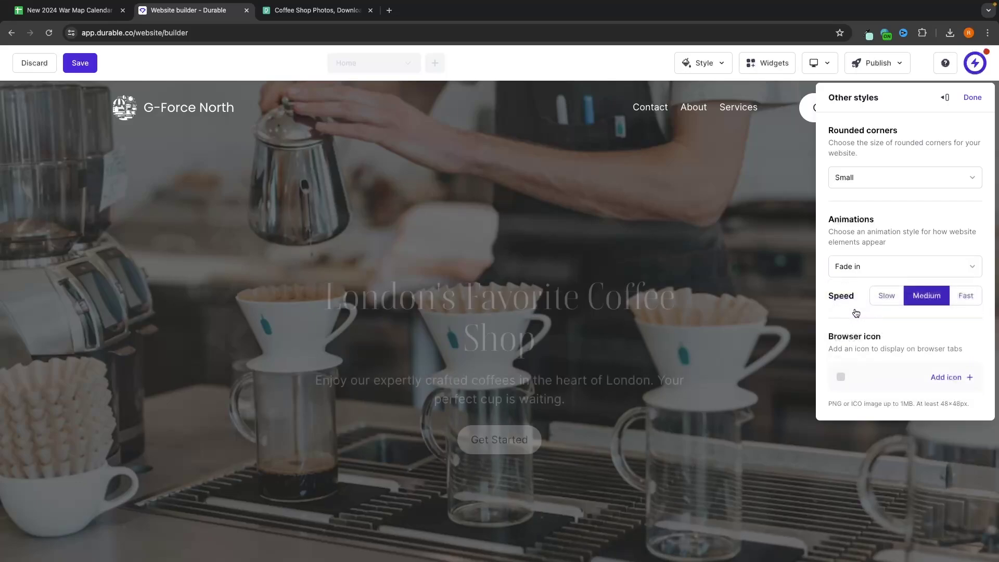
left_click(861, 267)
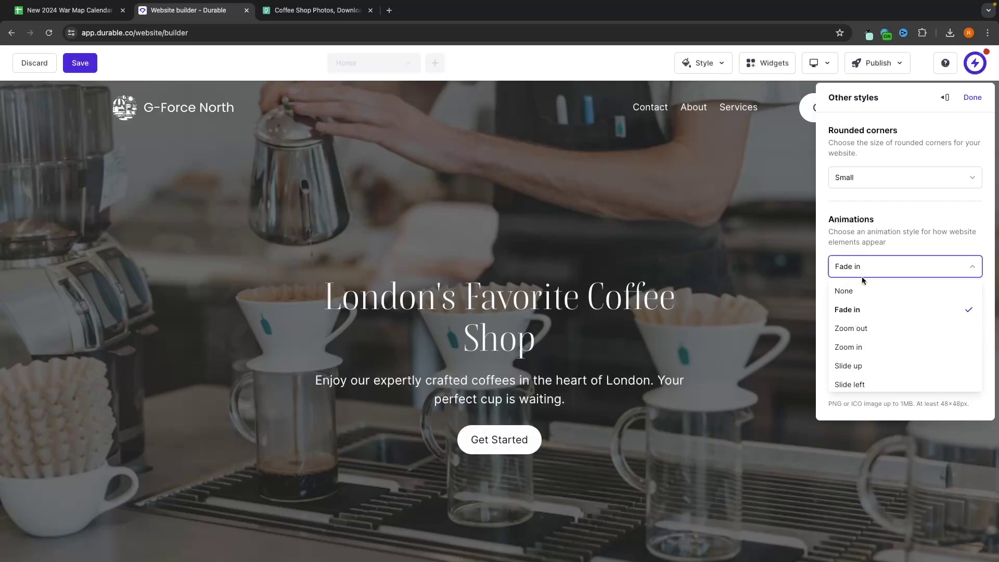
left_click(861, 346)
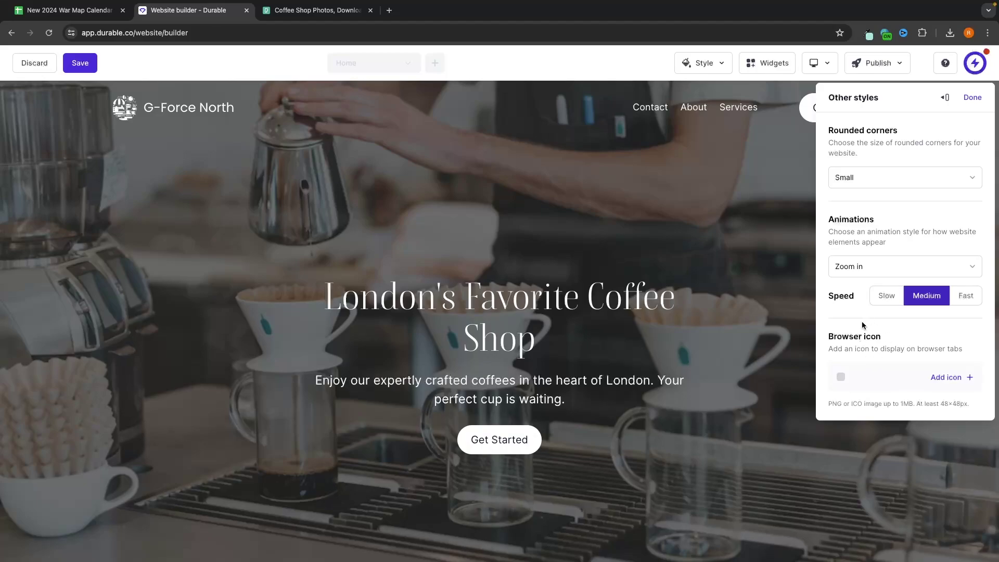
left_click_drag(836, 339, 888, 337)
left_click(887, 337)
Step: Upload 'Untitled design (1).png' from YouTube > Effects as the browser tab icon
left_click(946, 378)
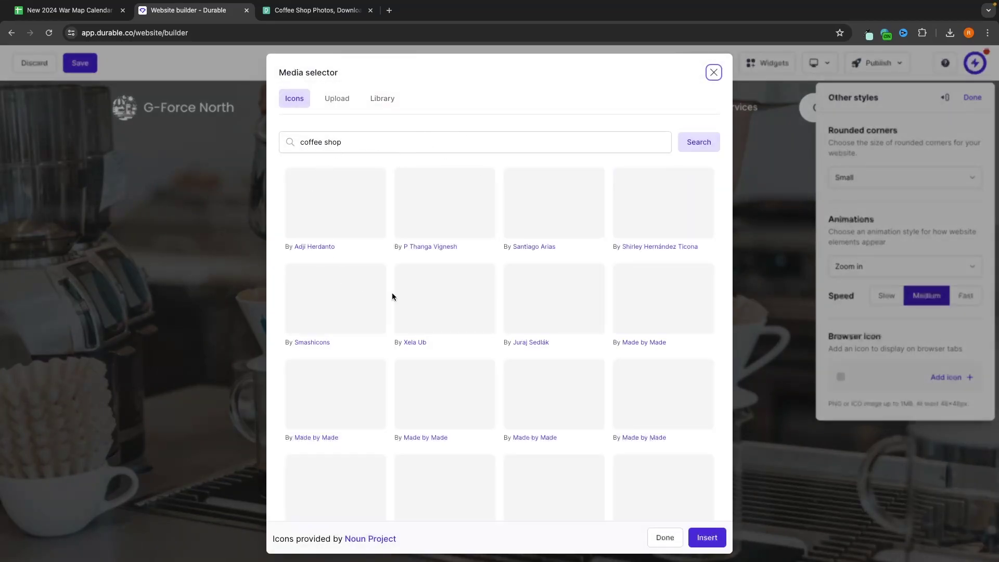
scroll(481, 238, "down", 2)
scroll(338, 232, "up", 2)
scroll(581, 333, "down", 10)
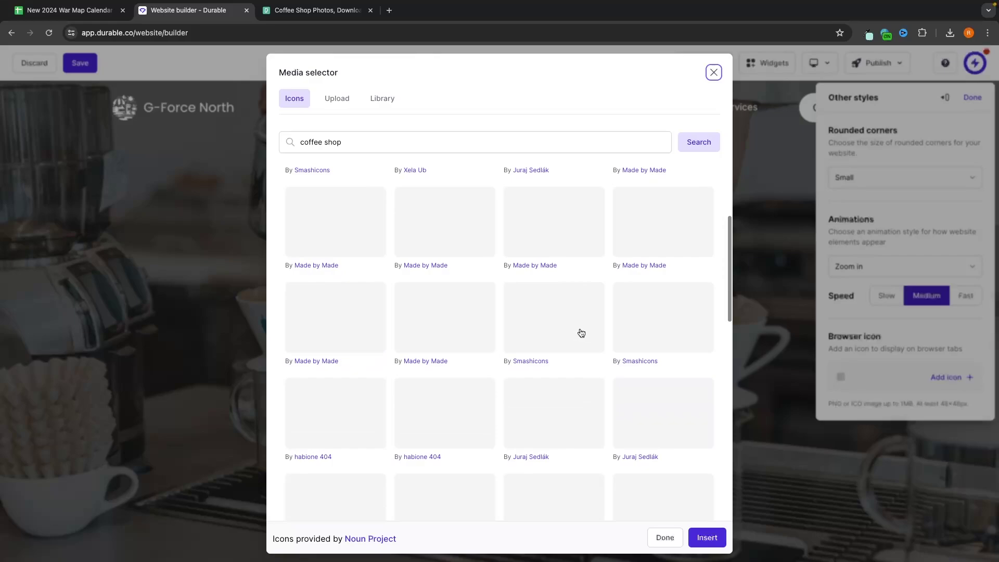
scroll(582, 333, "up", 10)
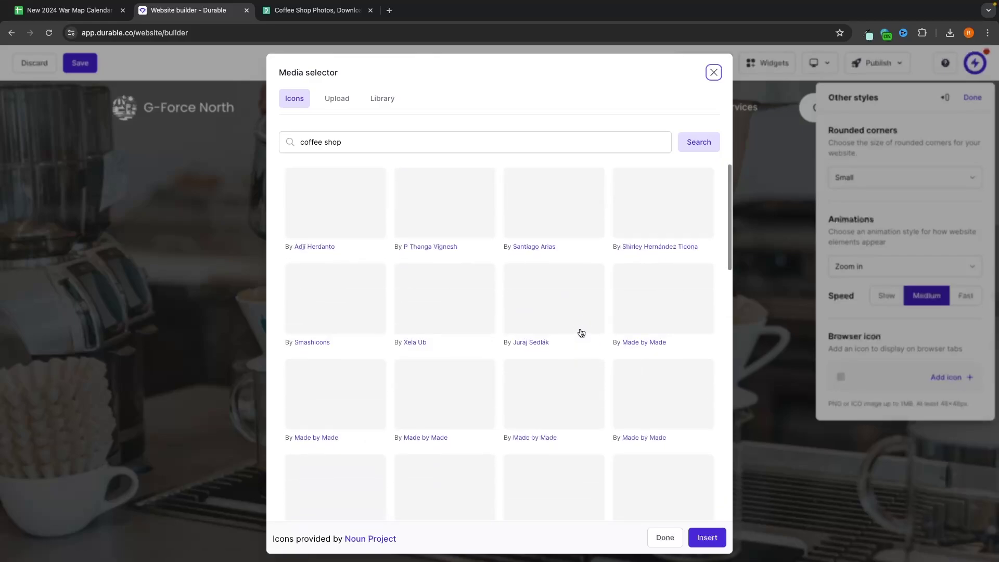
left_click(339, 98)
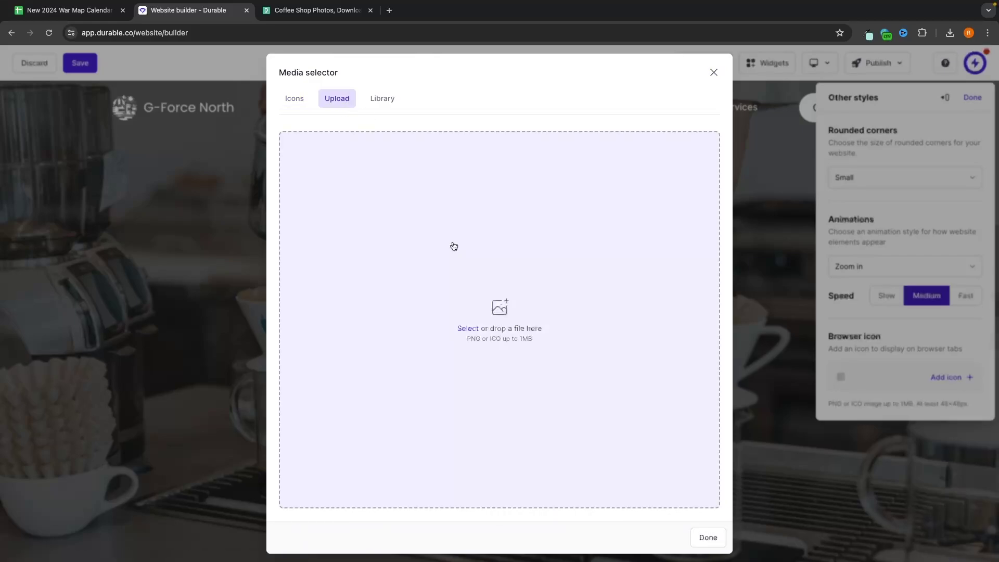
left_click(476, 272)
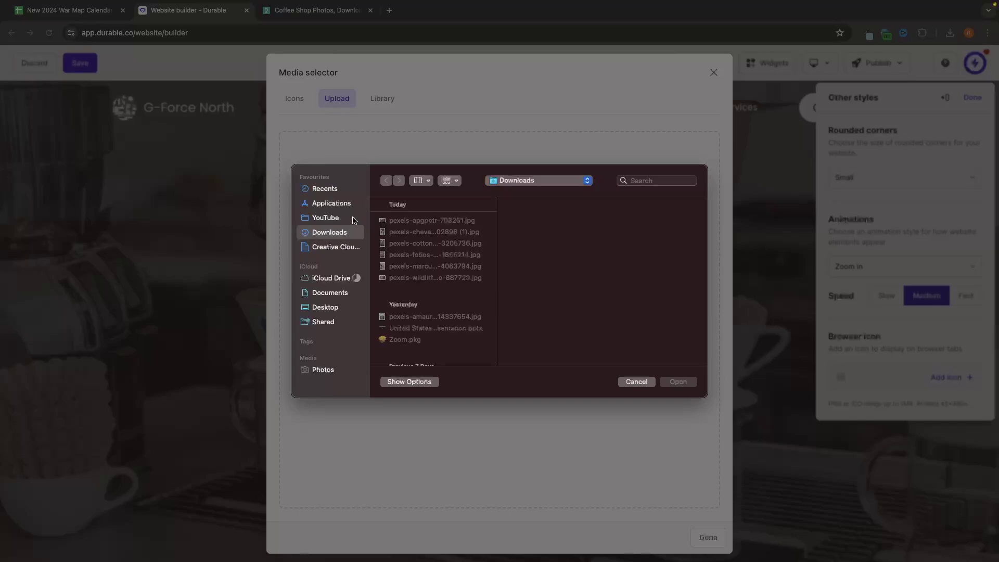
left_click(352, 219)
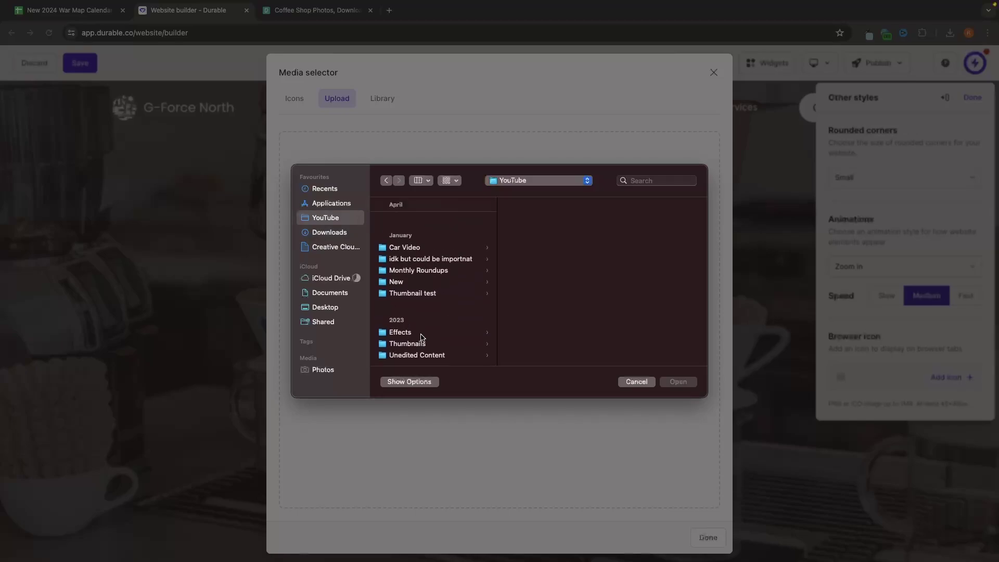
left_click(419, 335)
double_click(524, 344)
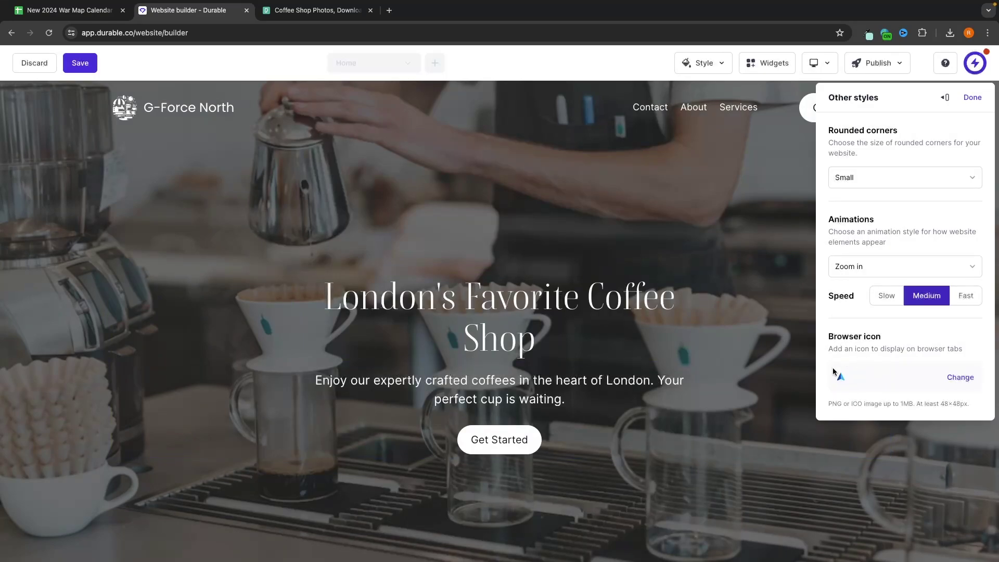
Step: Close the Other styles panel and glance at the Publish options
left_click(972, 98)
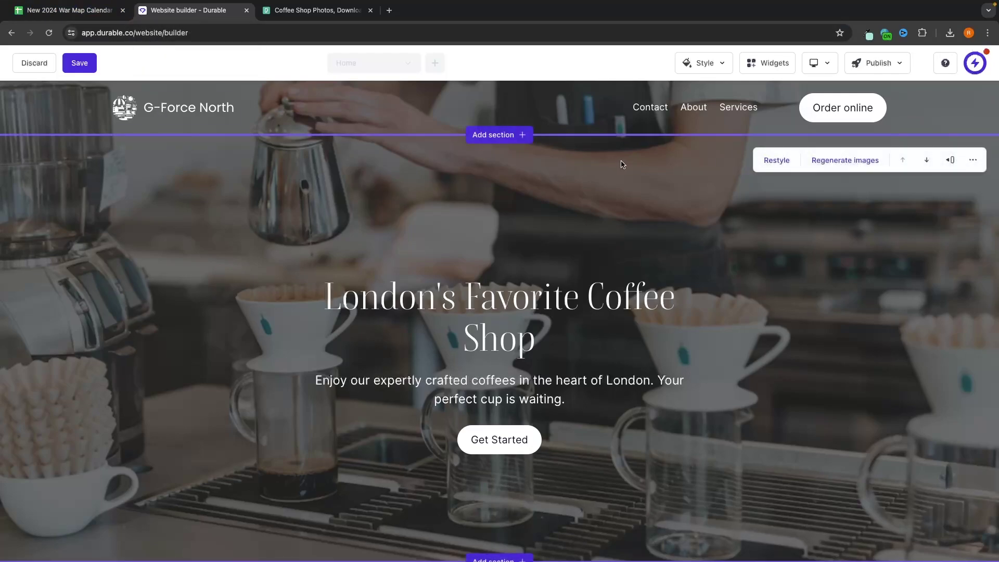
left_click(888, 64)
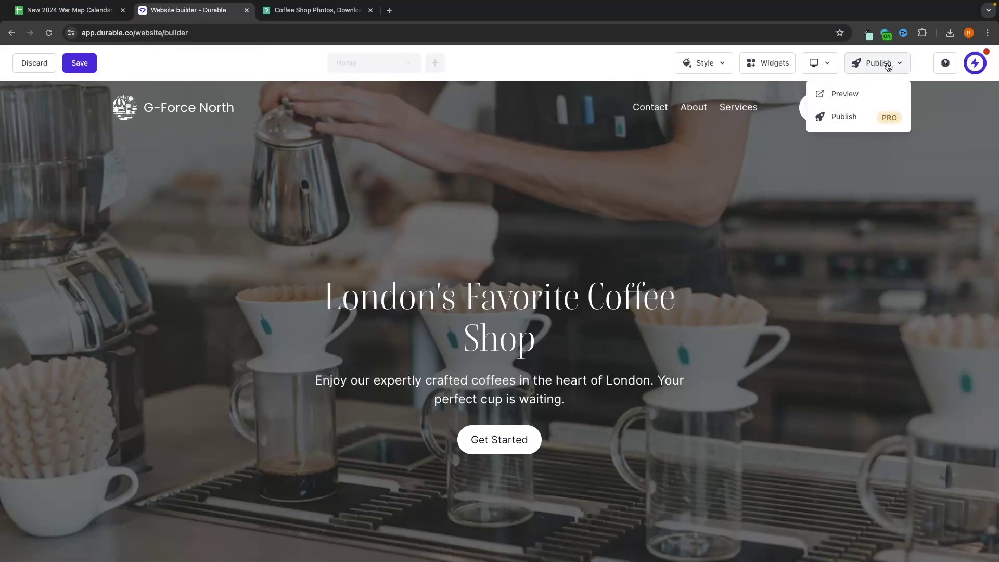
left_click(888, 64)
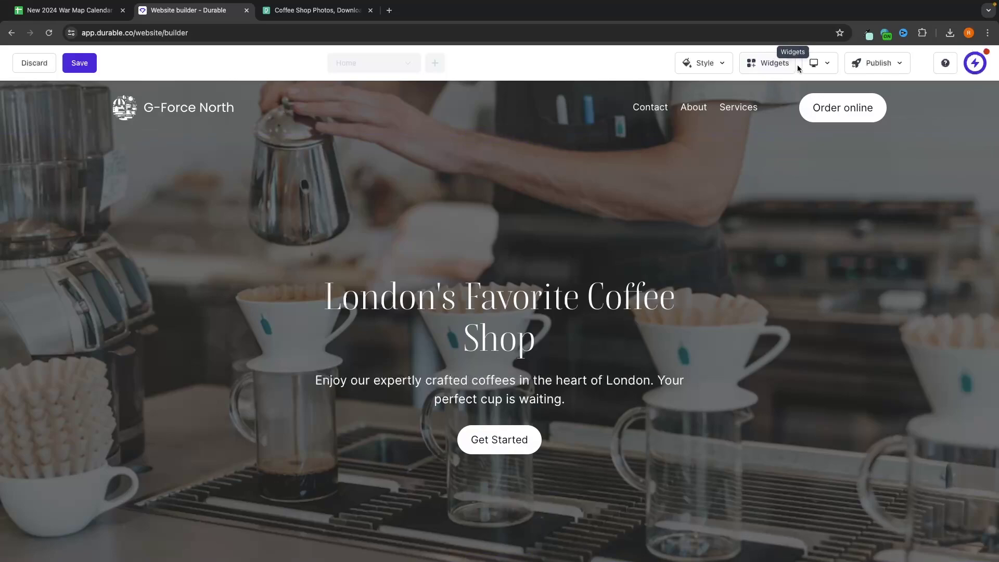
Step: Preview the site at Phone and Tablet sizes, then return to Desktop
left_click(815, 64)
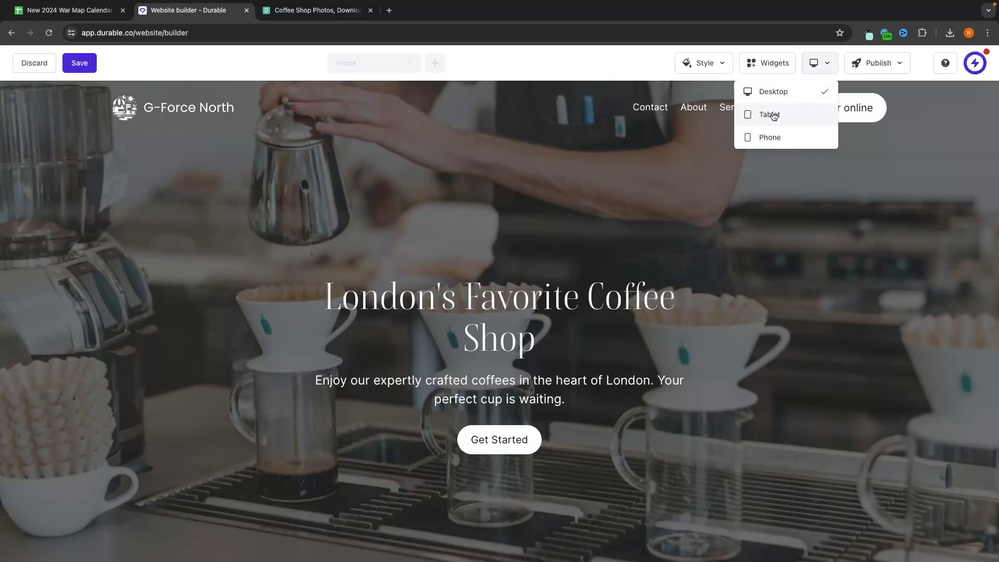
left_click(772, 139)
scroll(581, 226, "down", 5)
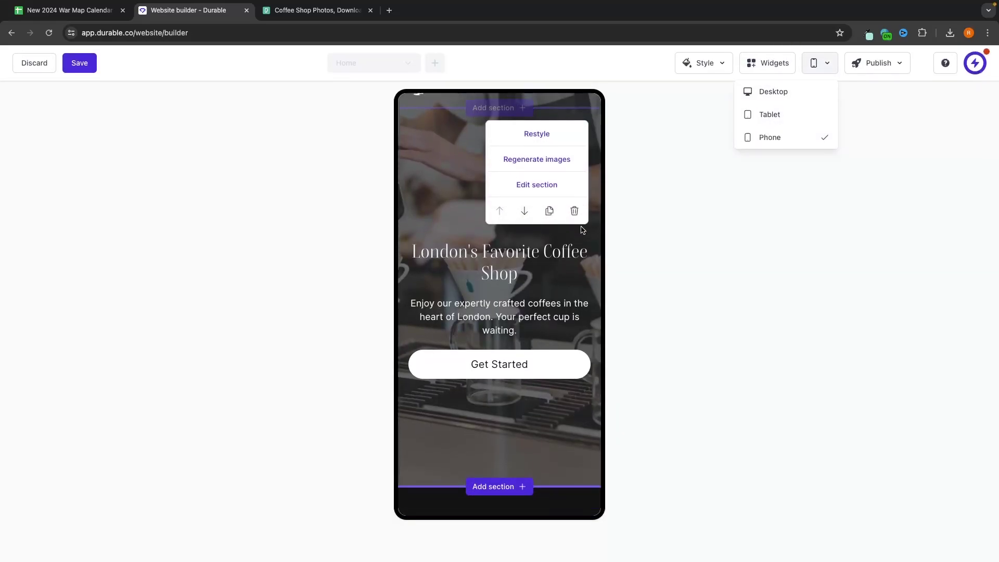
scroll(581, 401, "down", 15)
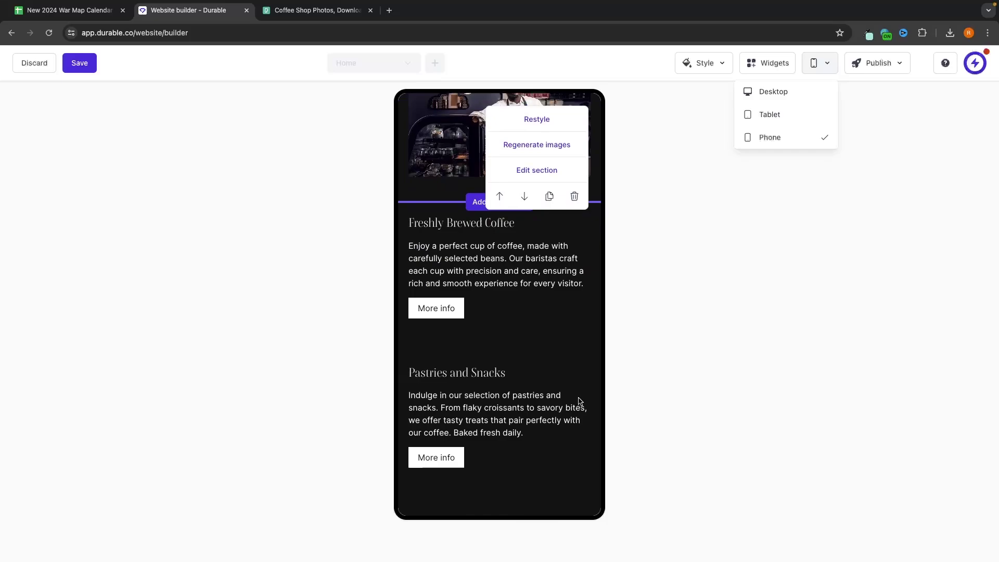
scroll(579, 398, "down", 15)
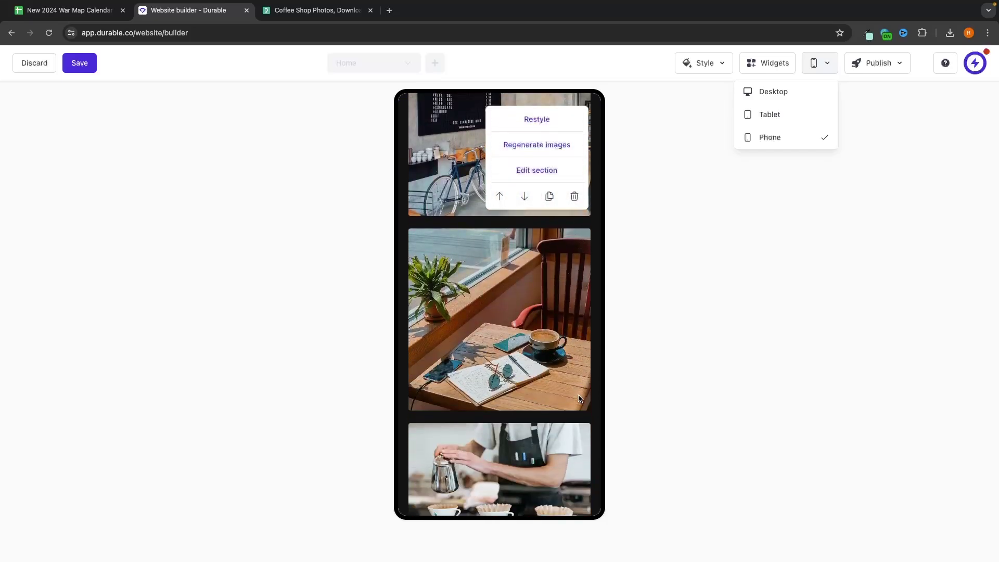
scroll(507, 329, "down", 10)
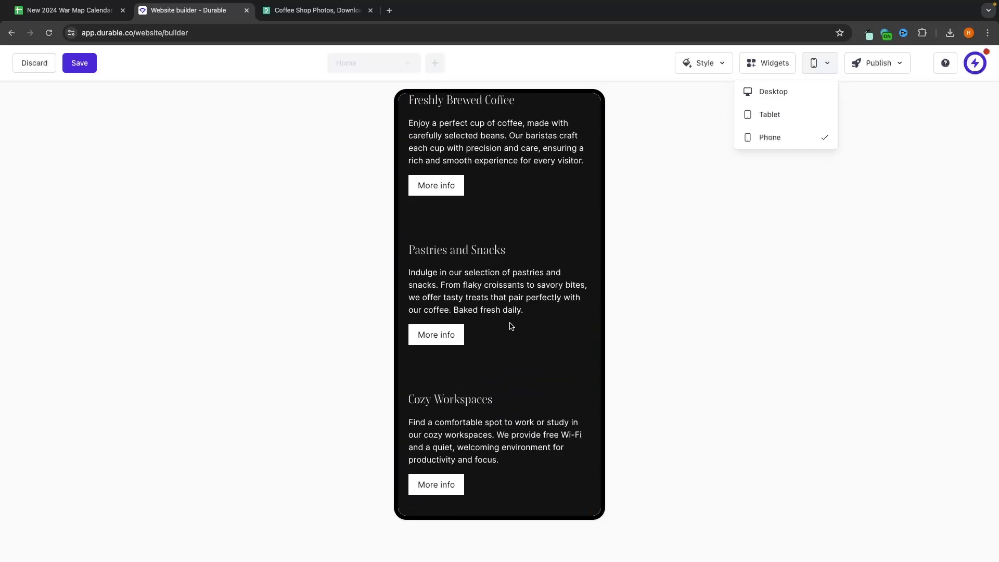
left_click(774, 121)
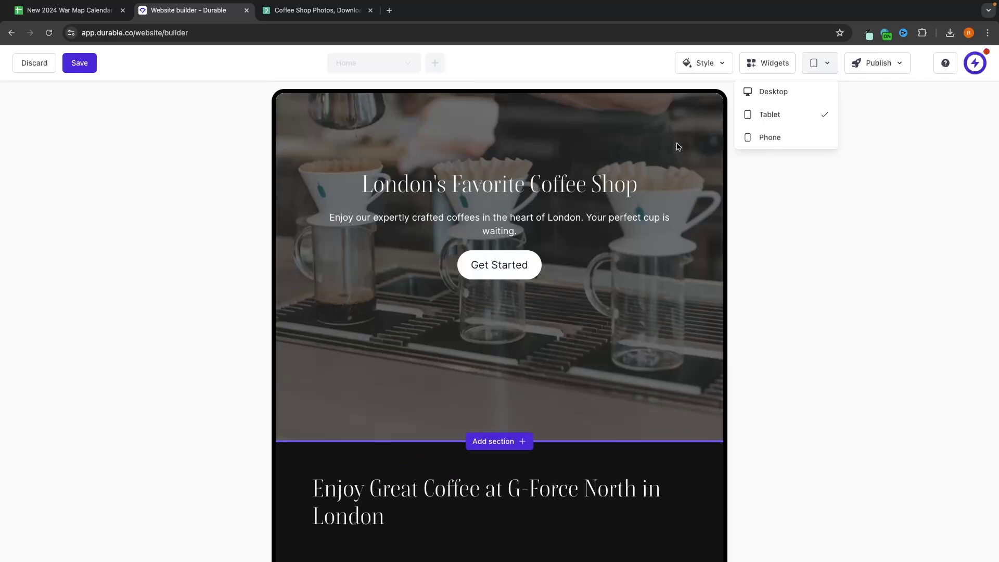
scroll(679, 147, "down", 5)
scroll(676, 147, "down", 10)
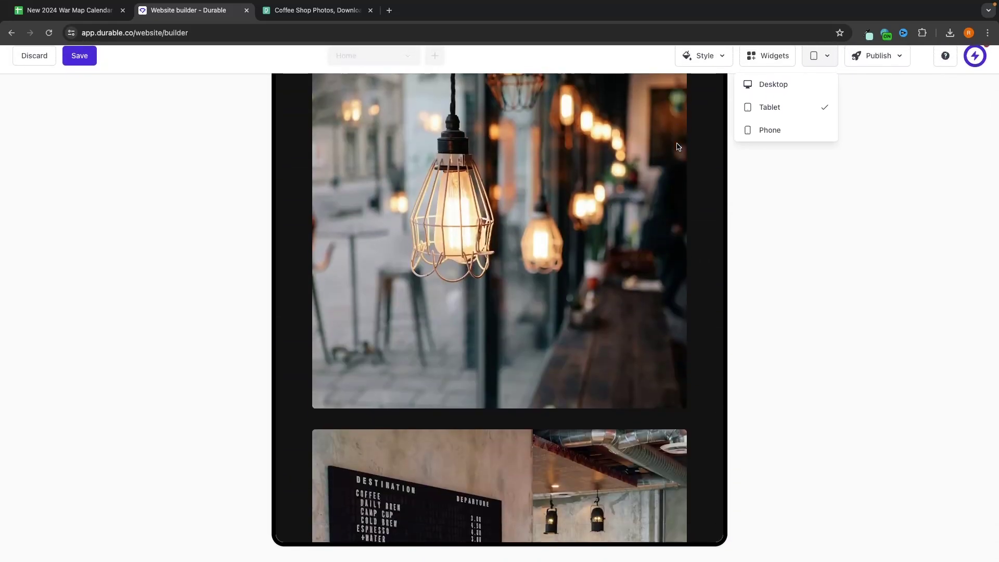
left_click(751, 93)
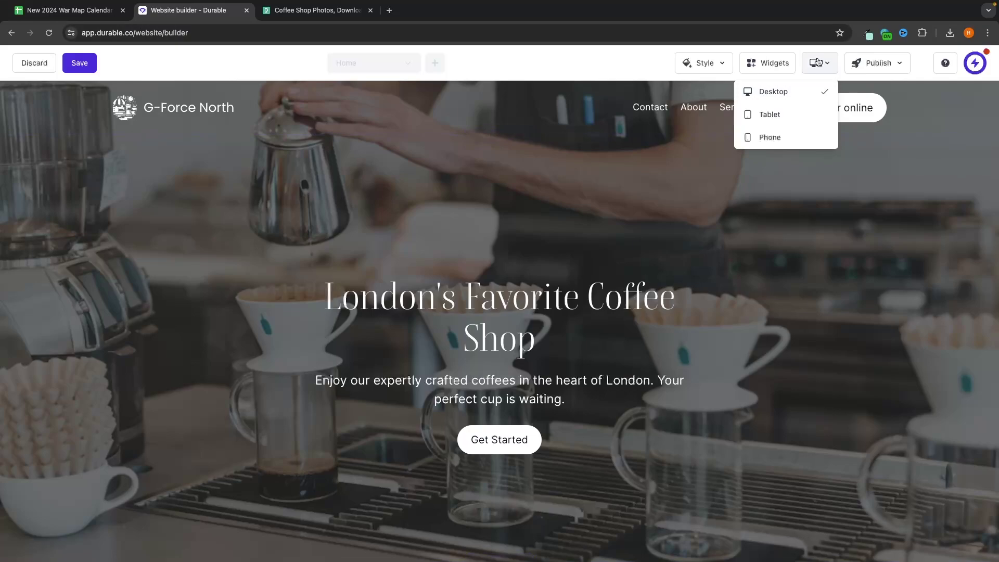
left_click(770, 125)
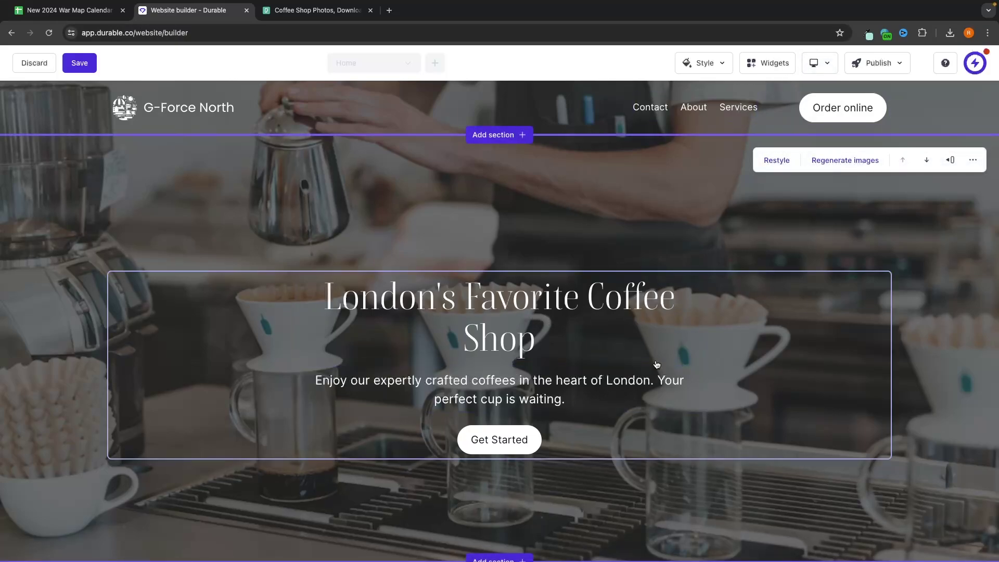
Step: Publish the site, saving changes, to reach the 'Upgrade to publish your site' prompt
left_click(878, 67)
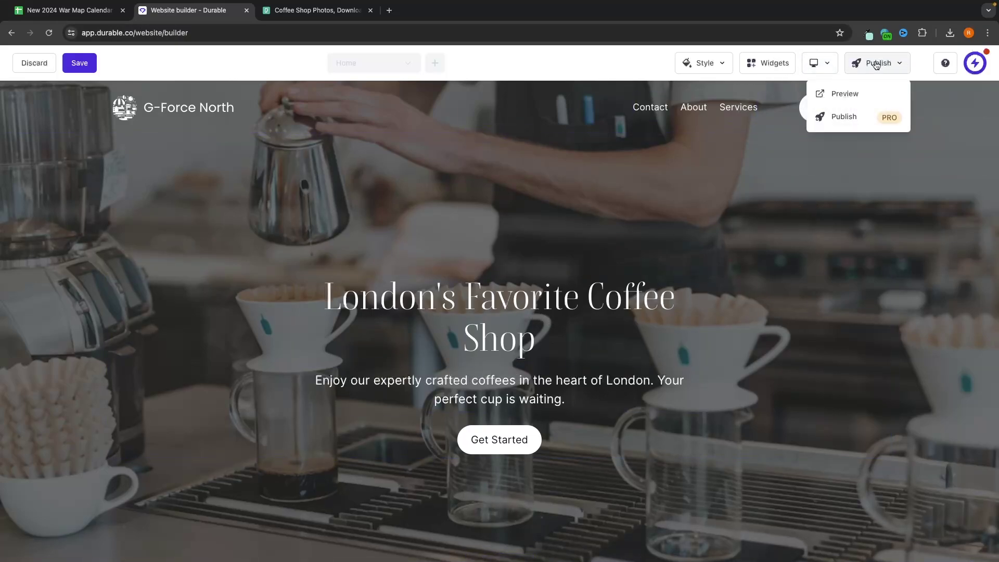
left_click(845, 121)
left_click_drag(390, 286, 540, 285)
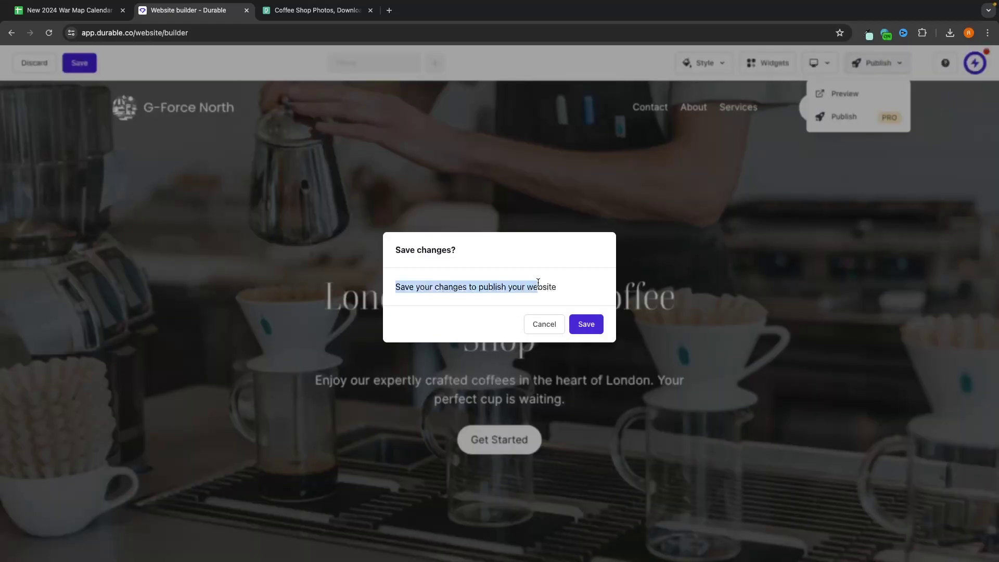
left_click(560, 281)
left_click(586, 326)
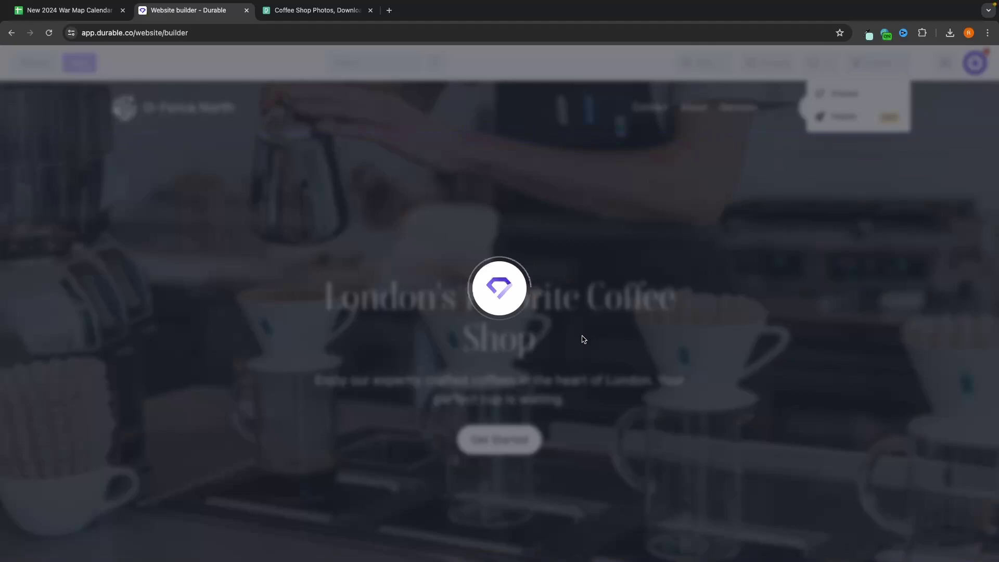
Step: Highlight the prompt's title and the gforcenorth.durablesites.com preview address
left_click_drag(491, 207, 390, 208)
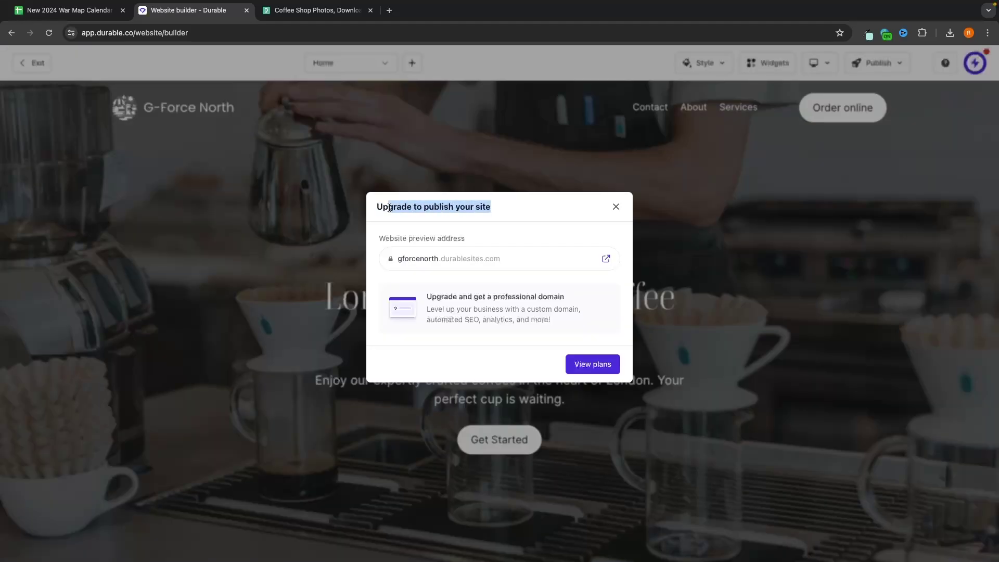
left_click(503, 254)
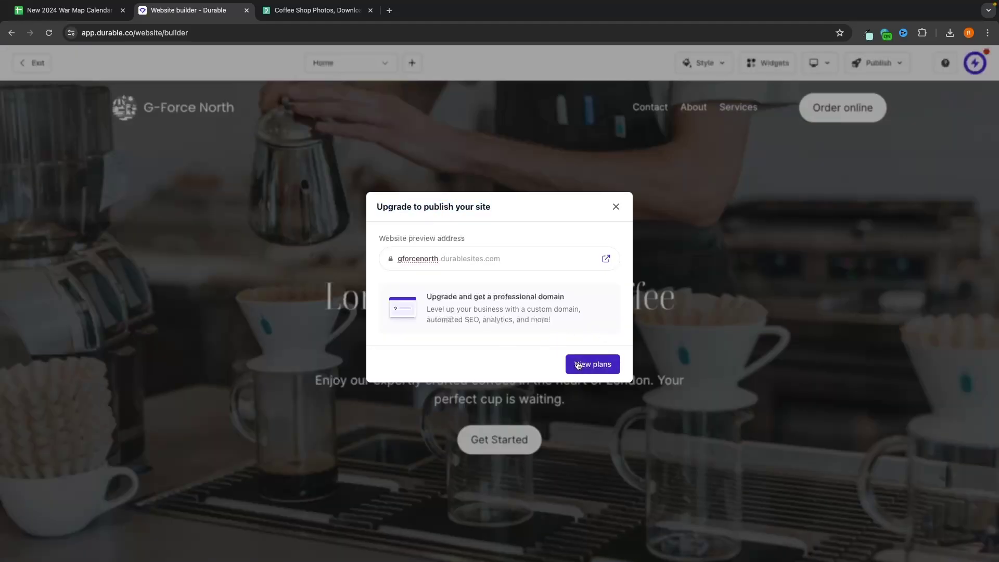
left_click_drag(455, 259, 476, 239)
left_click(501, 259)
Step: Open View plans and compare Monthly and Yearly billing, ending on Yearly
left_click(605, 260)
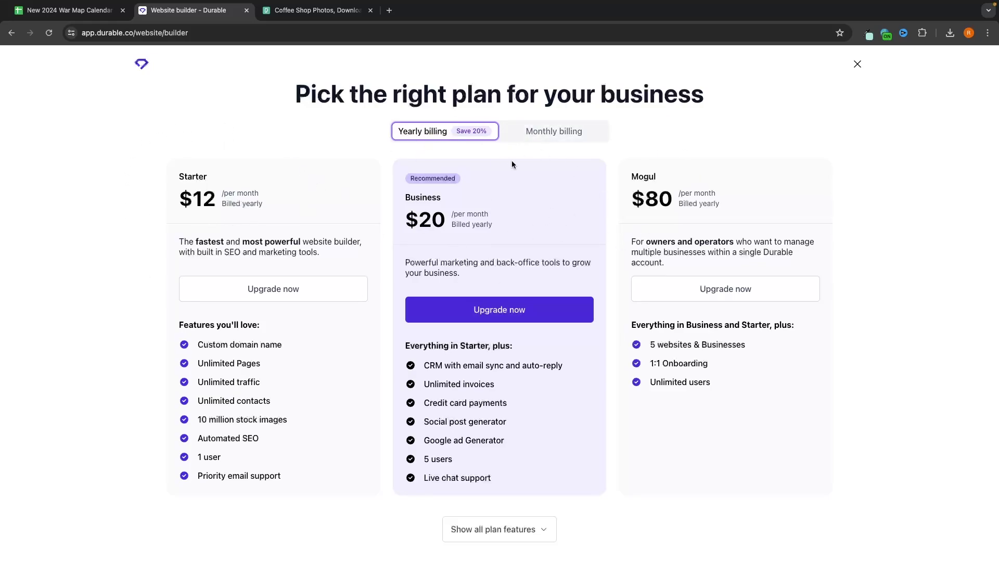
left_click(525, 133)
left_click(434, 131)
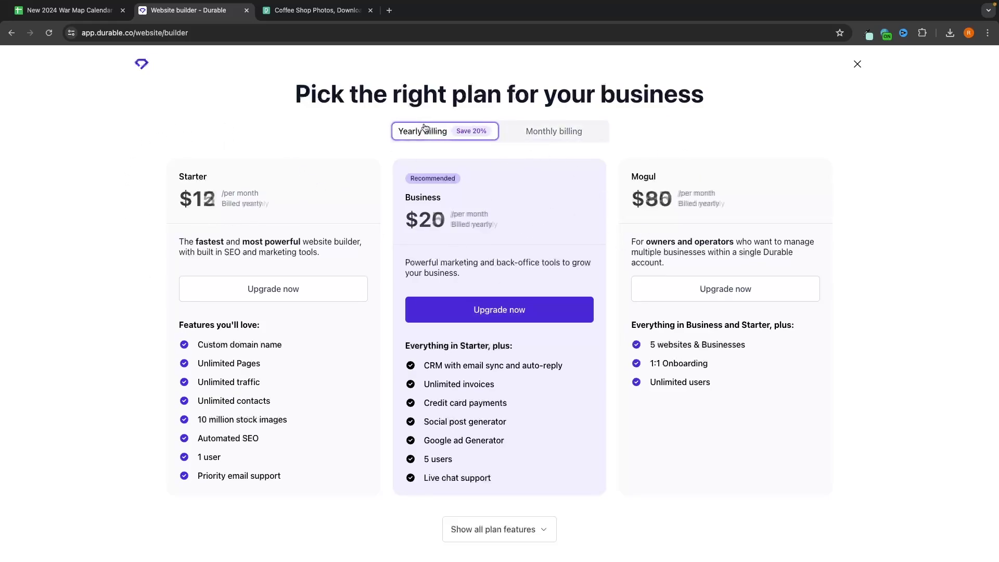
left_click(544, 131)
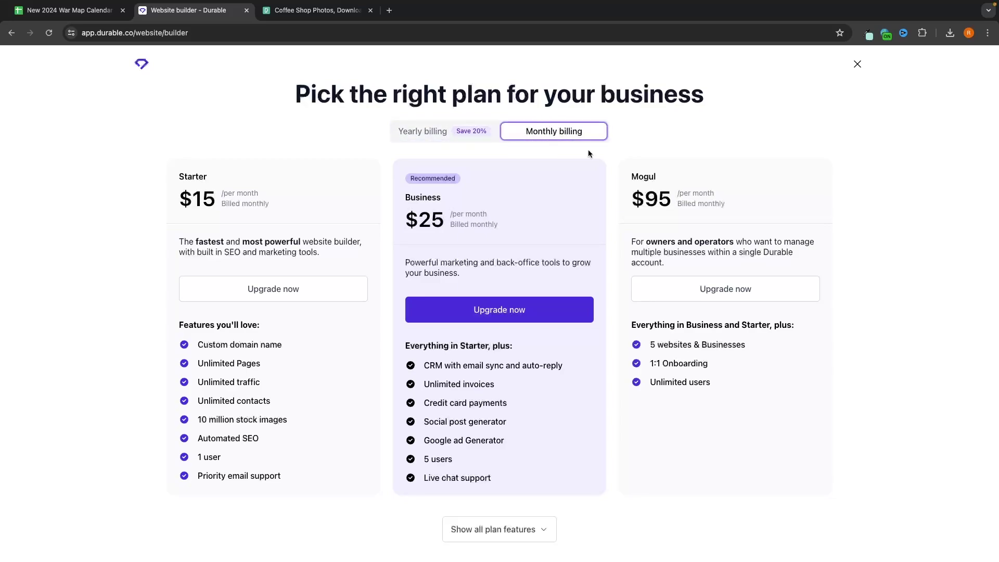
left_click(476, 135)
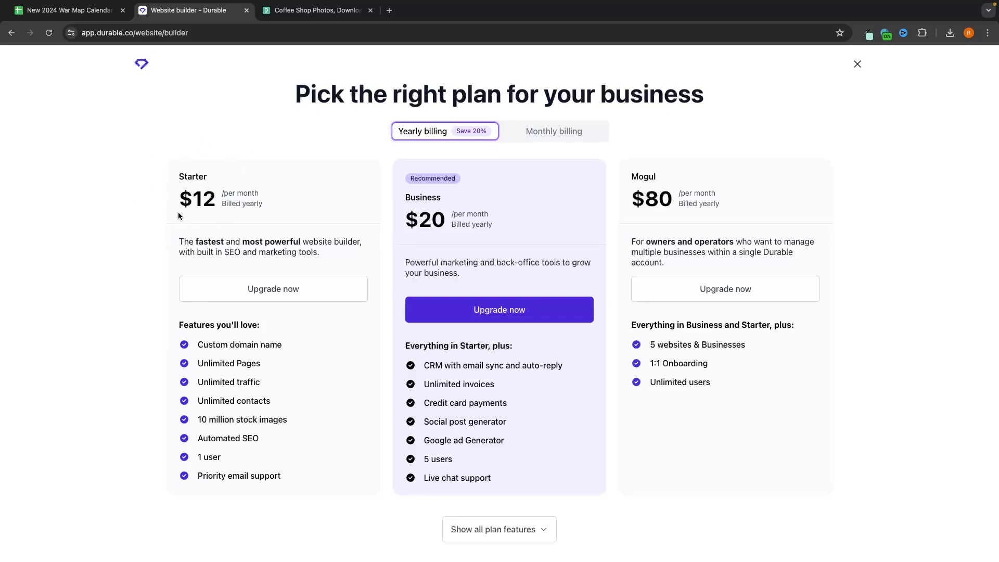
Step: Highlight the Starter plan features: custom domain, unlimited pages, traffic, contacts, stock images, SEO, 1 user
left_click_drag(193, 348, 314, 350)
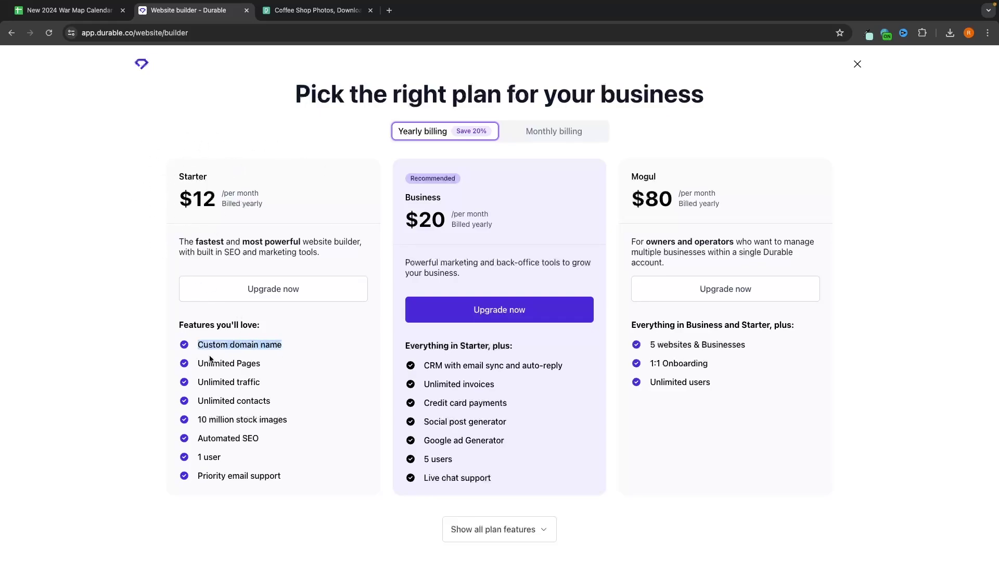
left_click_drag(194, 364, 301, 368)
left_click_drag(199, 381, 342, 391)
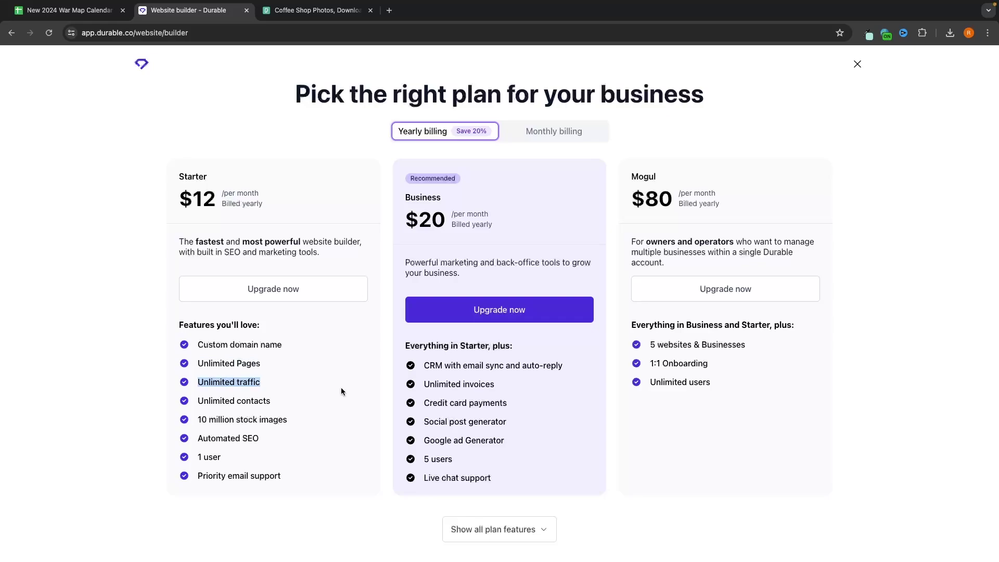
left_click(256, 397)
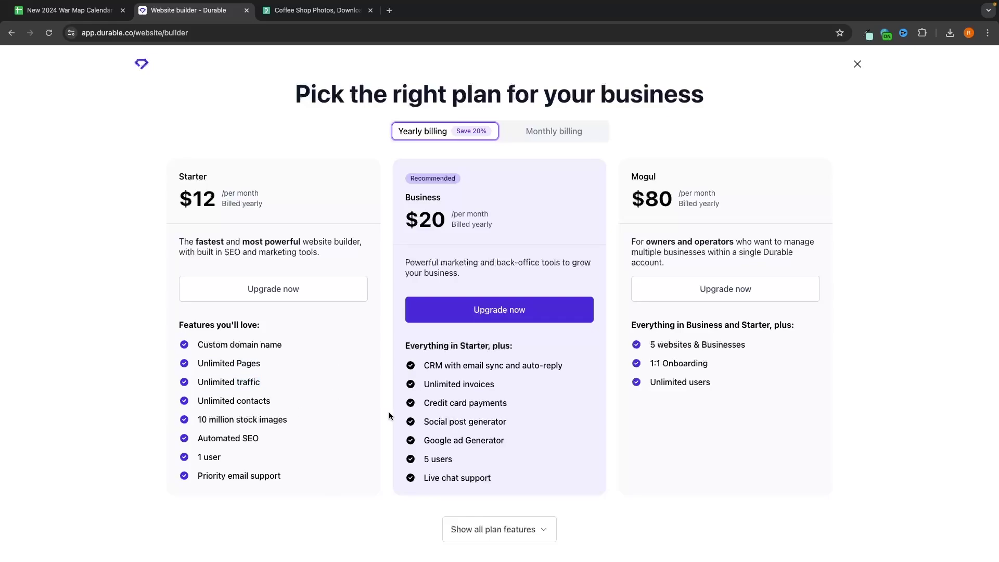
left_click_drag(285, 402, 171, 397)
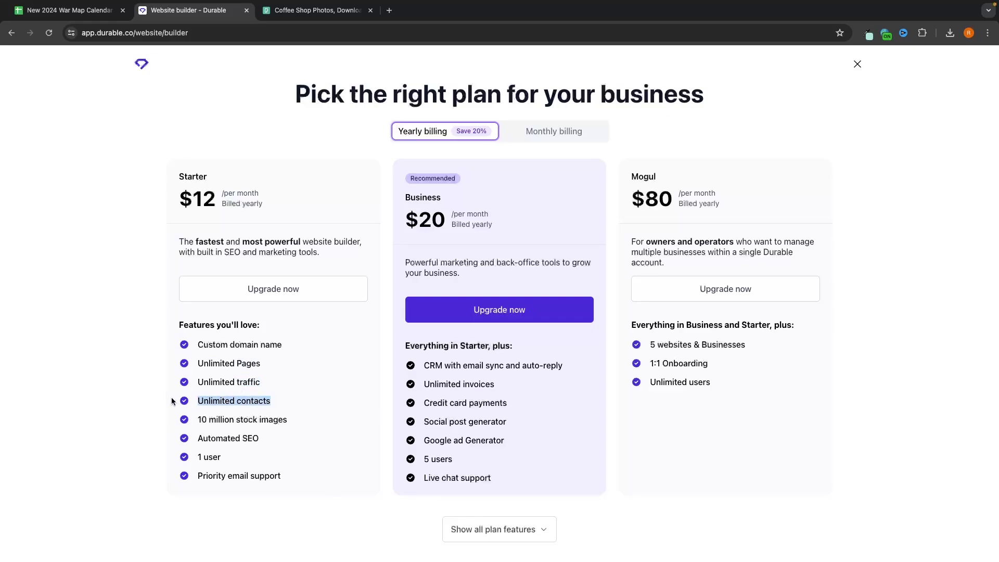
left_click(317, 459)
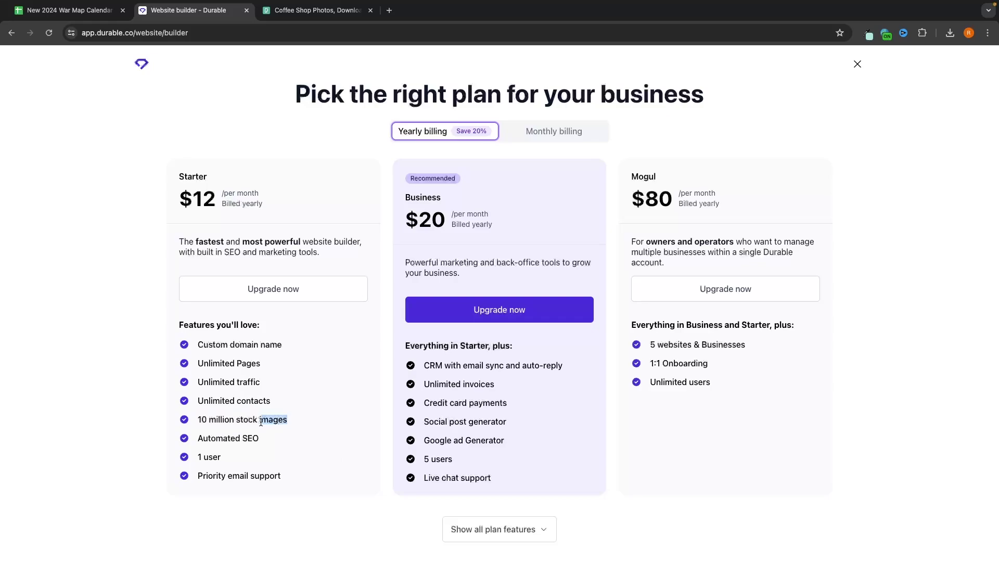
left_click_drag(262, 422, 205, 417)
left_click(182, 432)
left_click_drag(258, 440, 56, 431)
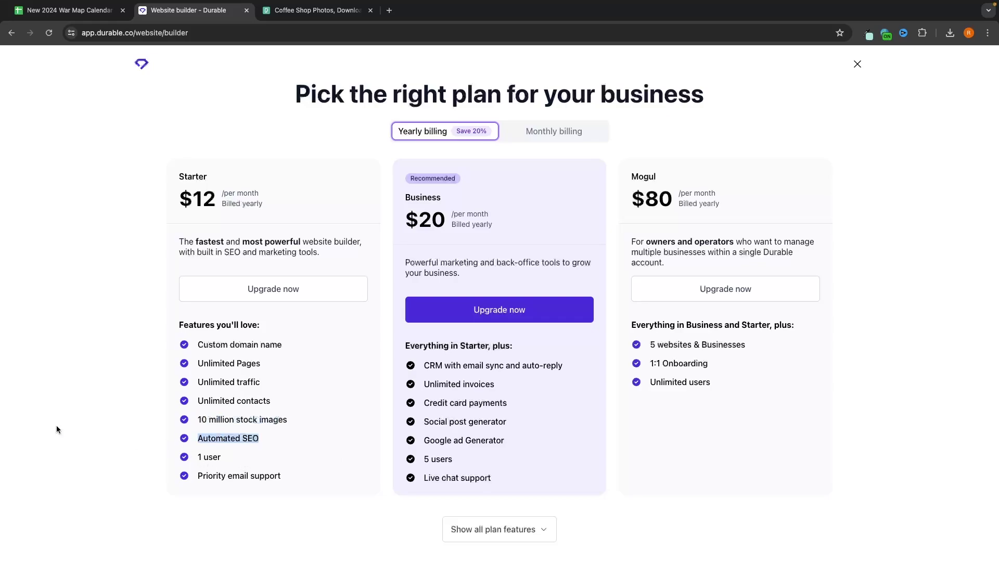
left_click(210, 457)
triple_click(209, 457)
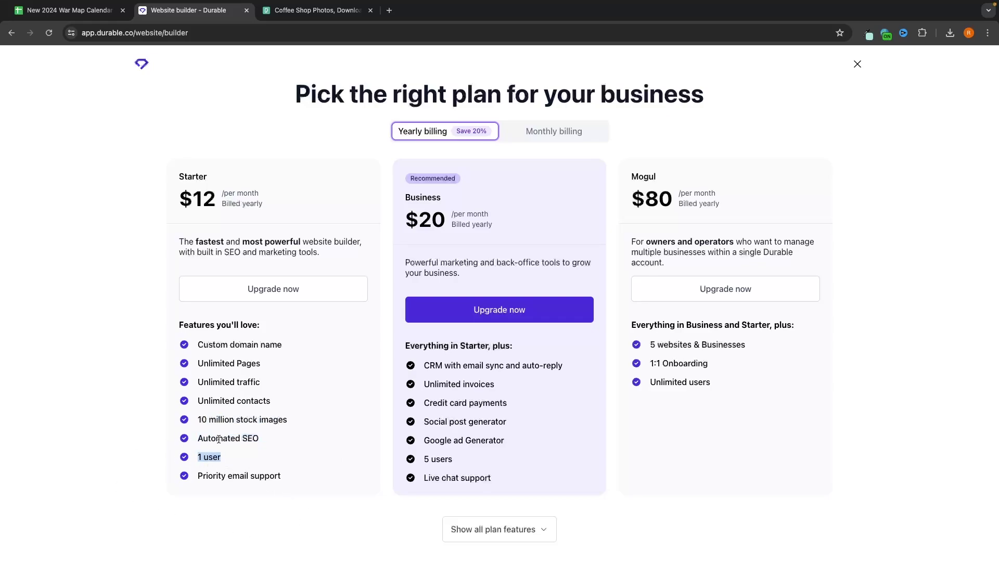
left_click(252, 441)
Step: Highlight the Business plan's features: CRM, credit card payments, social posts, Google ads, 5 users, live chat
left_click_drag(421, 364, 571, 364)
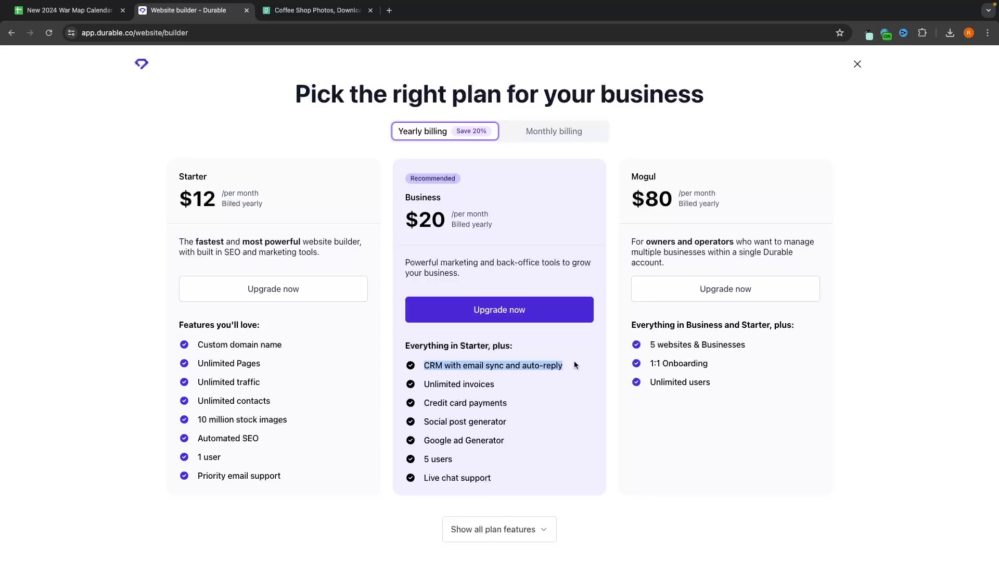
left_click(564, 383)
left_click_drag(593, 261, 375, 390)
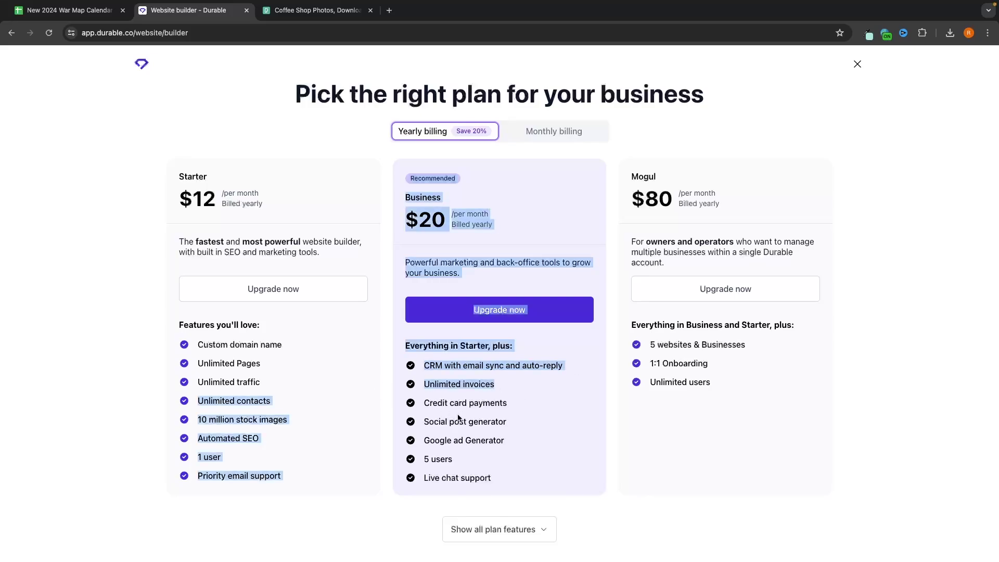
left_click(499, 398)
left_click_drag(511, 406, 426, 404)
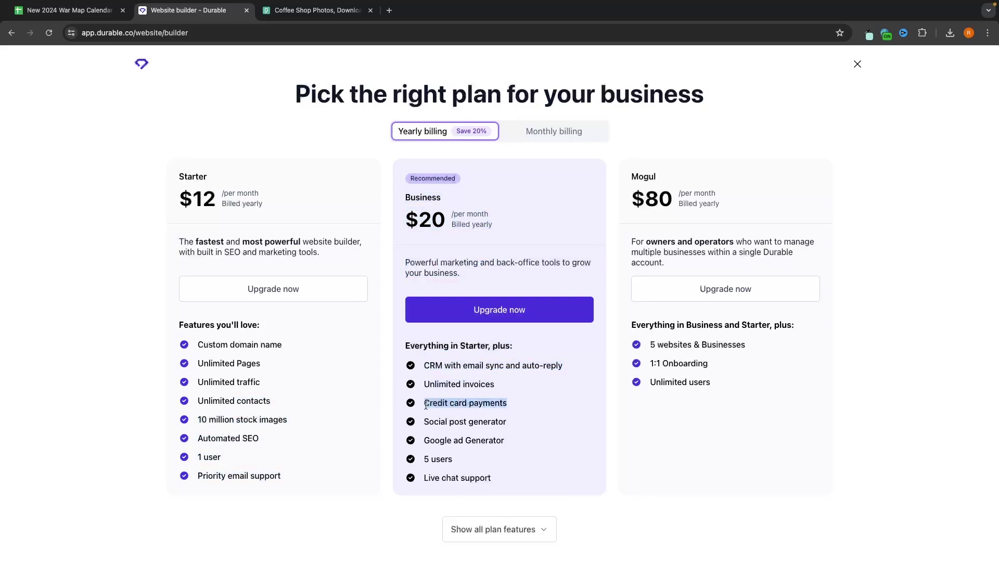
left_click(452, 415)
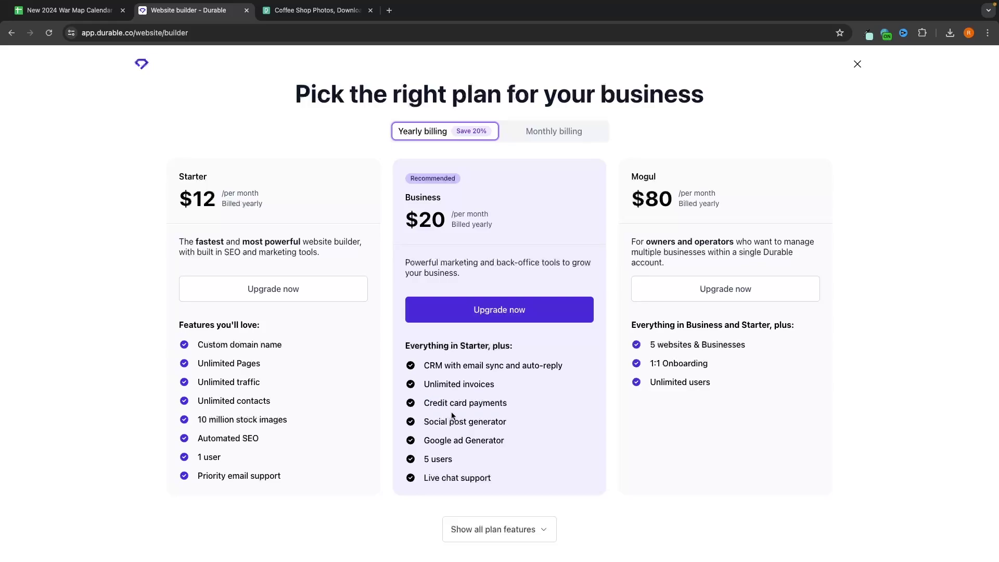
left_click_drag(423, 424, 570, 421)
left_click_drag(512, 442, 421, 443)
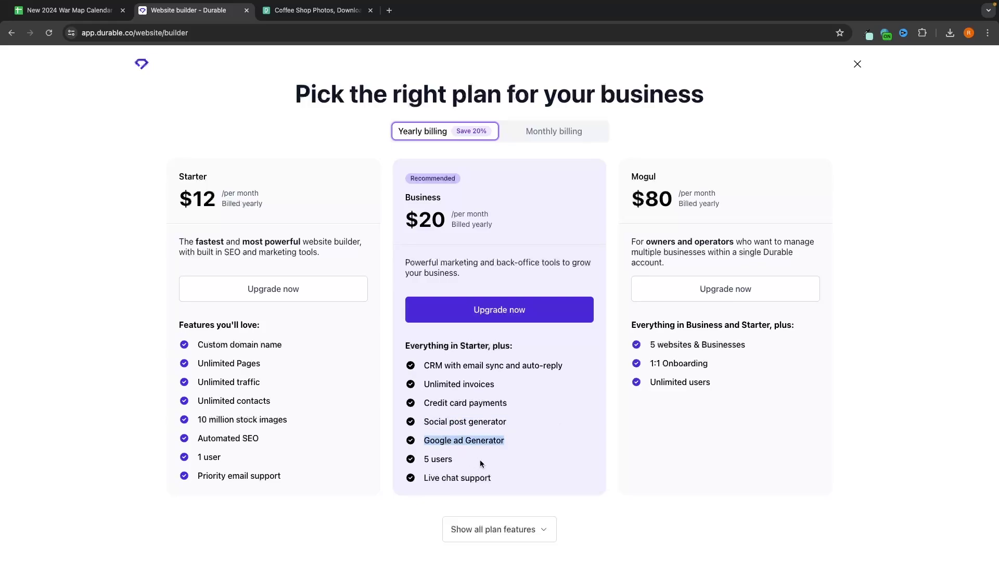
left_click_drag(471, 465, 420, 463)
left_click_drag(507, 485, 398, 485)
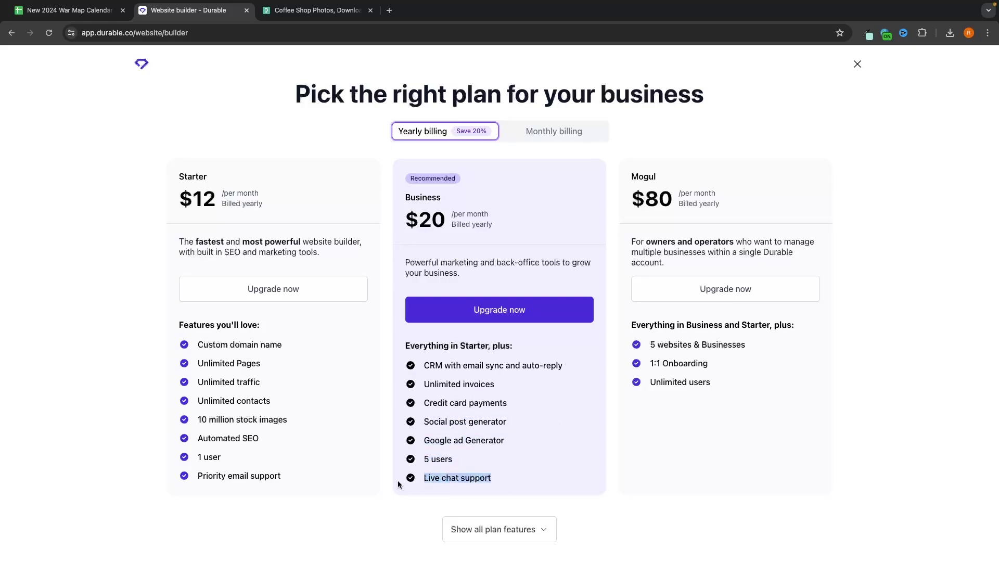
left_click(696, 221)
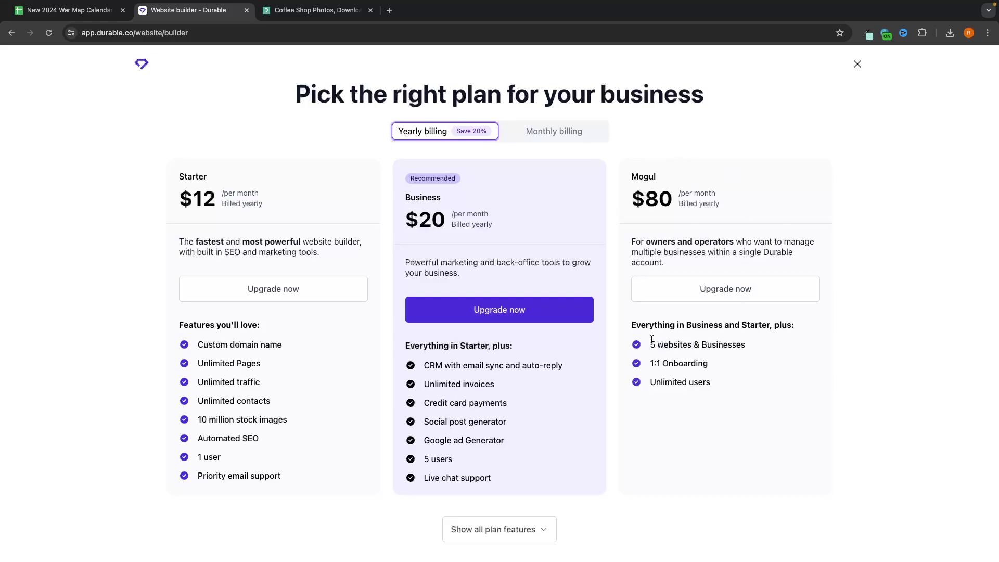
Step: Highlight the Mogul plan's 5 websites & Businesses, 1:1 Onboarding and Unlimited users features
left_click_drag(651, 340, 754, 345)
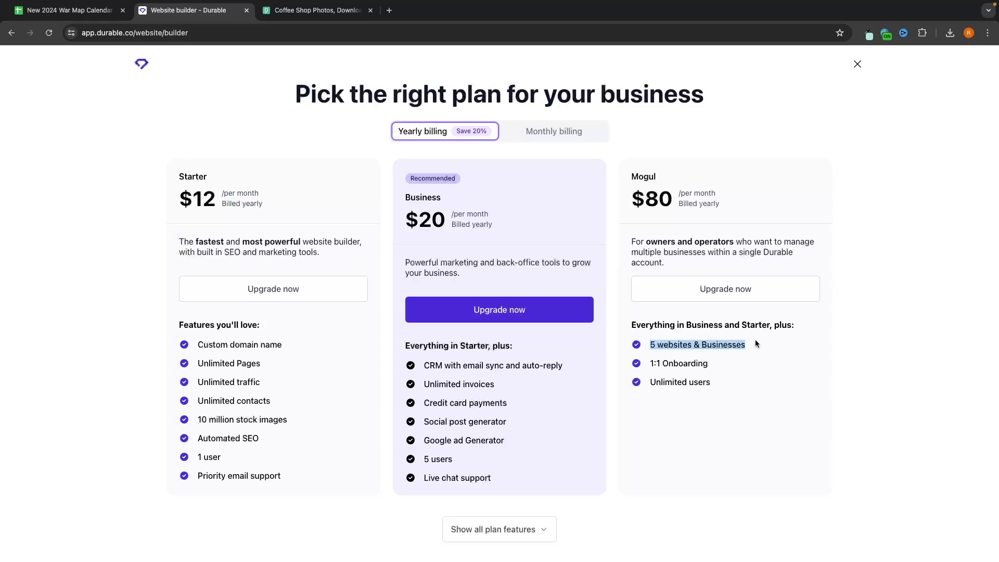
triple_click(709, 363)
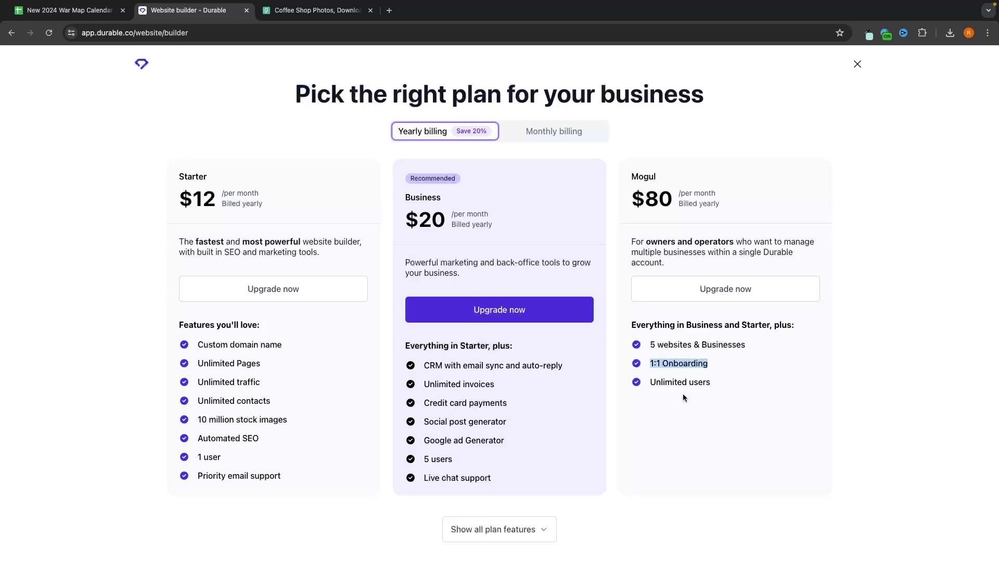
left_click_drag(656, 387, 768, 385)
left_click(768, 386)
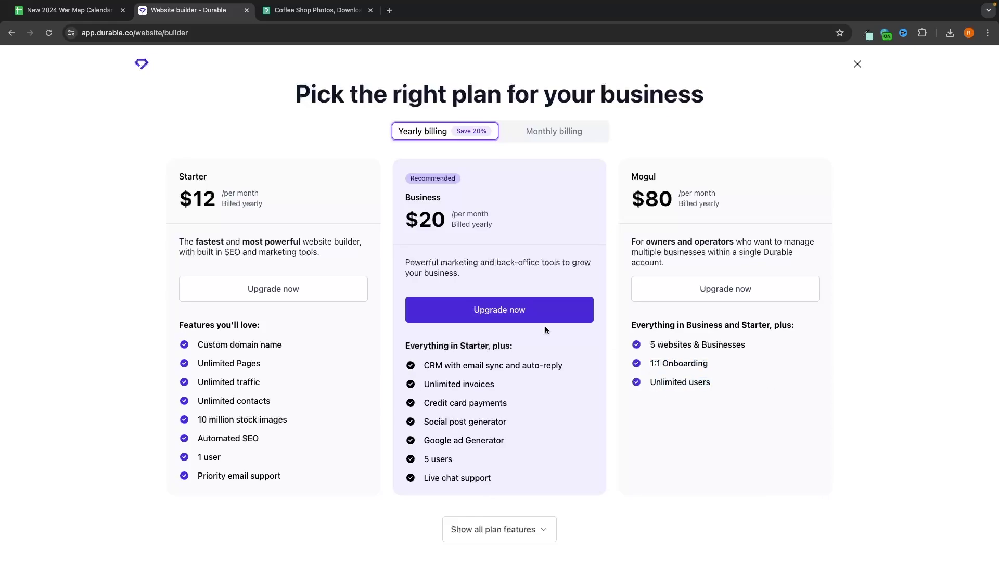